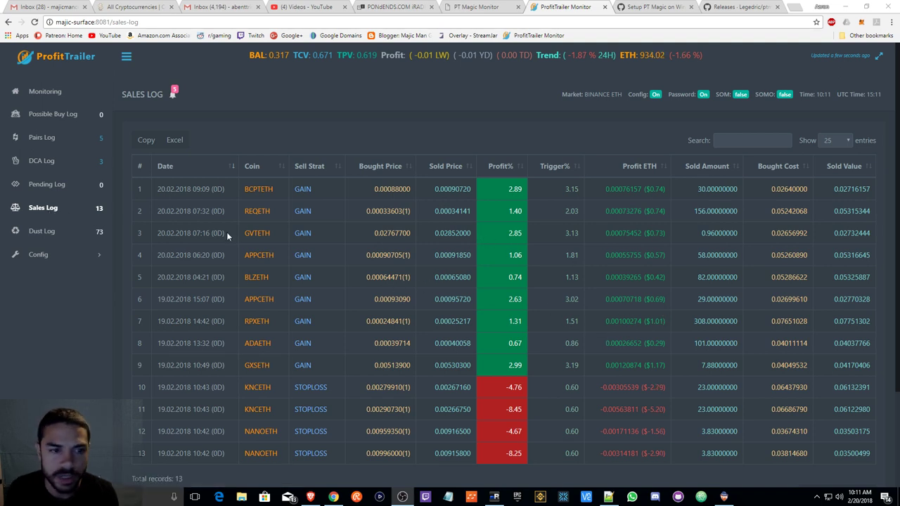
Step: Review the DCA Log and Pairs Log, then switch to the 'Setup PT Magic on Windows' guide tab
click(44, 161)
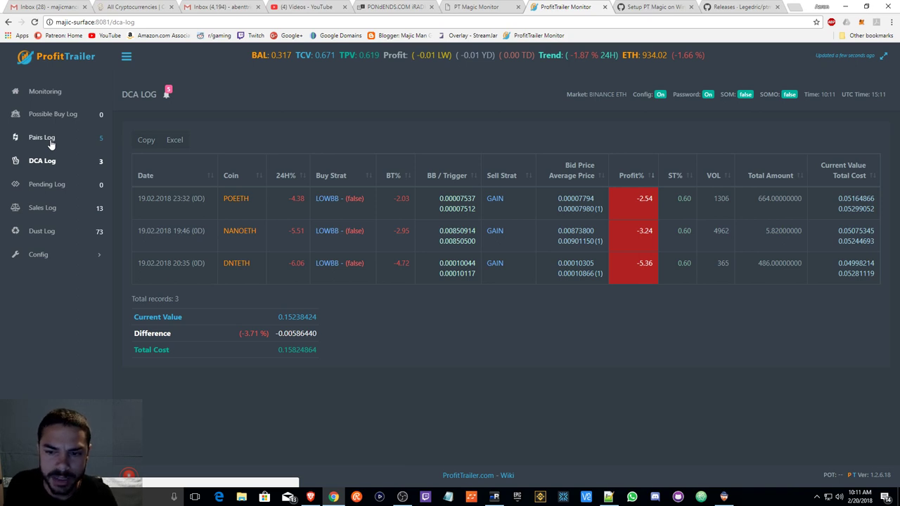
click(49, 140)
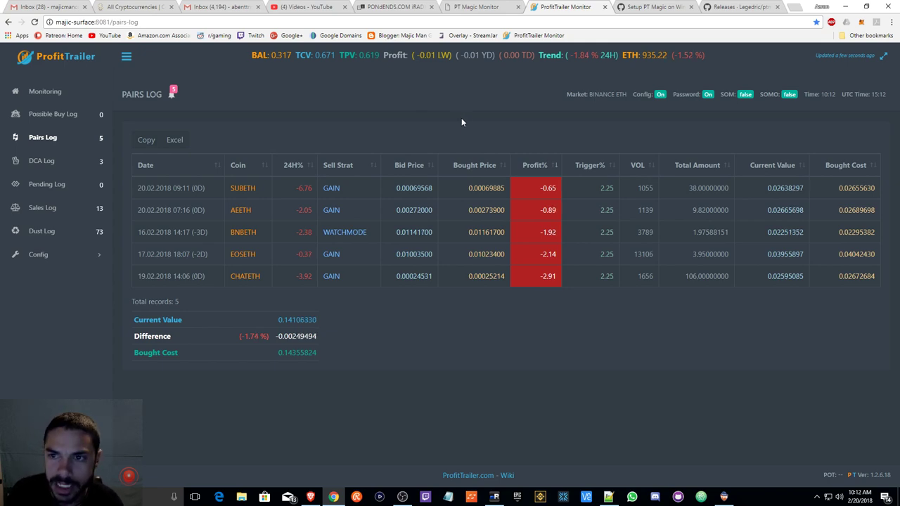
click(668, 8)
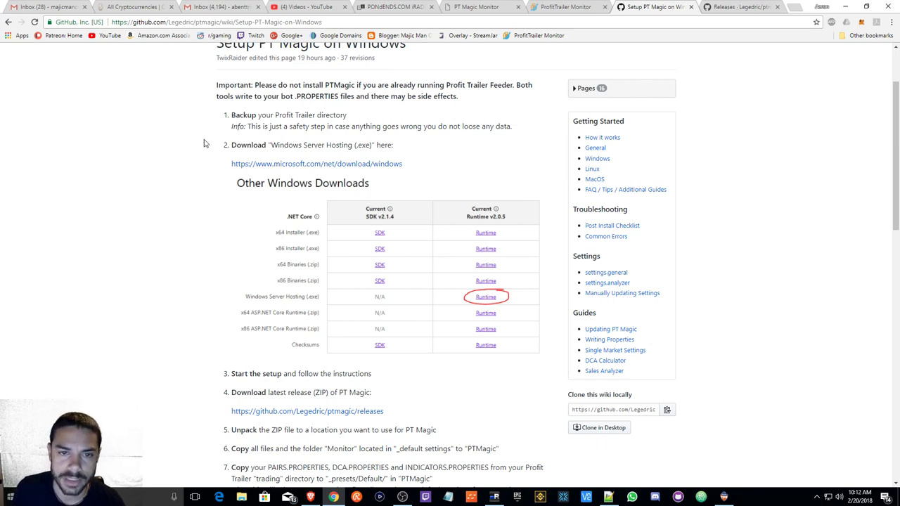
Step: Open File Explorer on the Desktop folder, showing the ProfitTrailer folder
scroll(465, 169, up, 1)
scroll(450, 165, down, 1)
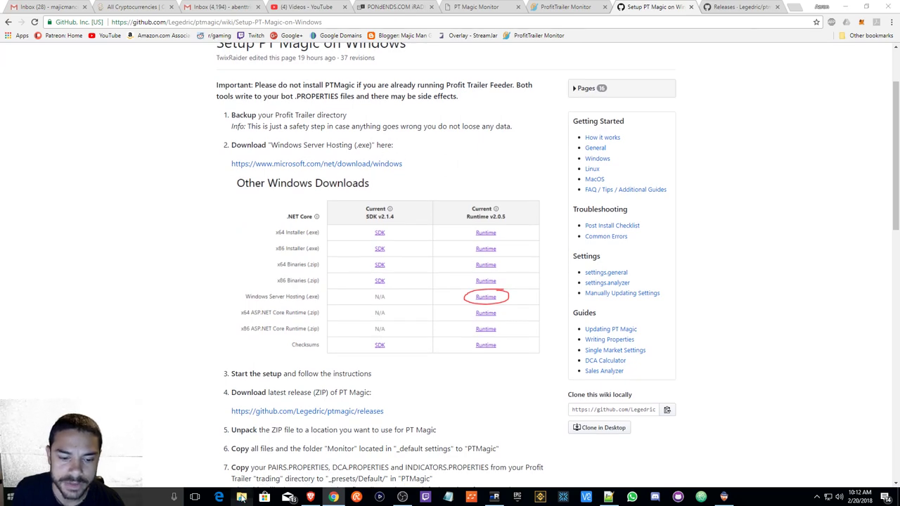
click(242, 497)
click(370, 212)
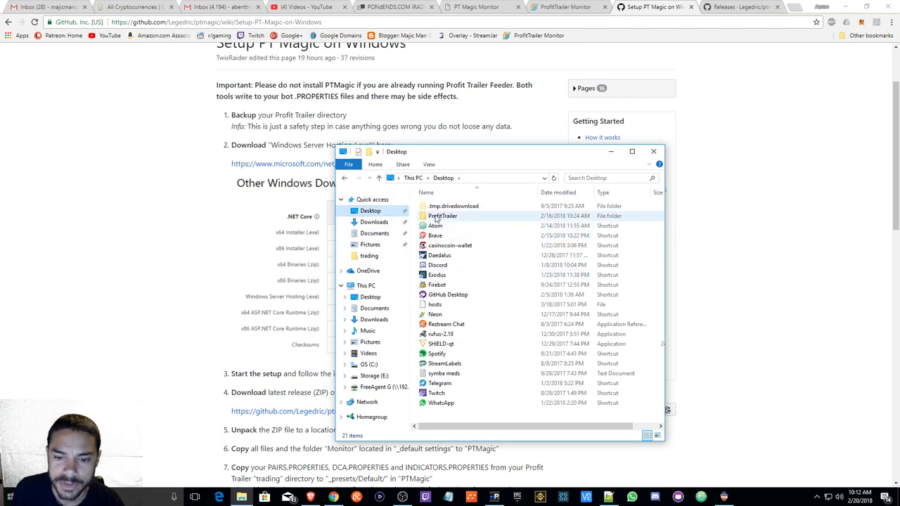
Step: Copy the ProfitTrailer folder from the File Explorer window
click(438, 218)
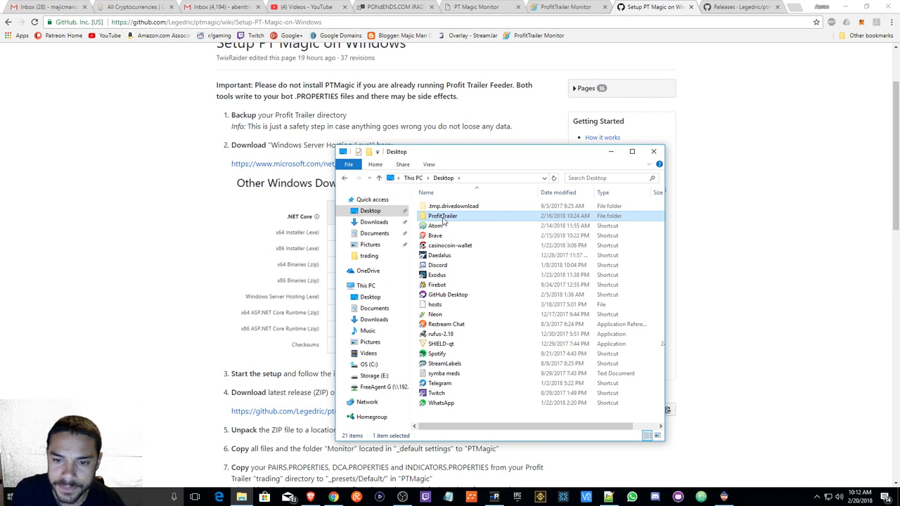
right_click(443, 220)
click(471, 411)
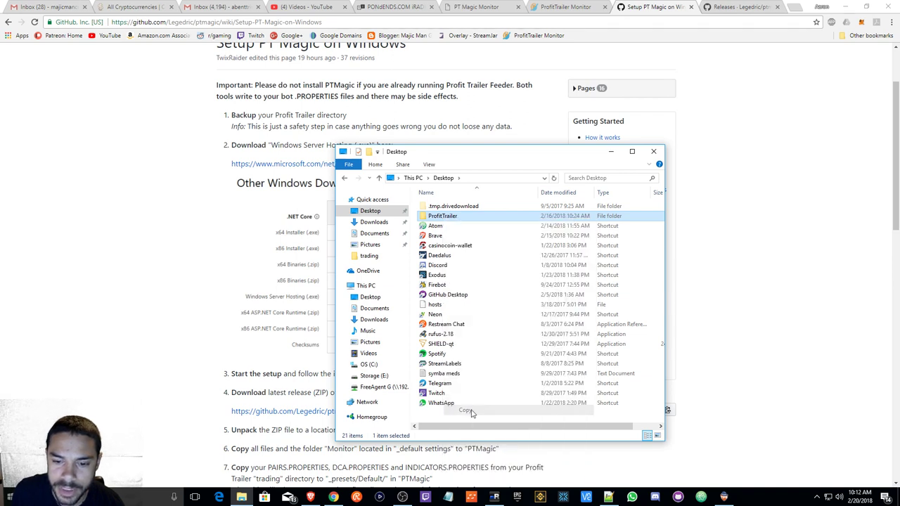
right_click(455, 415)
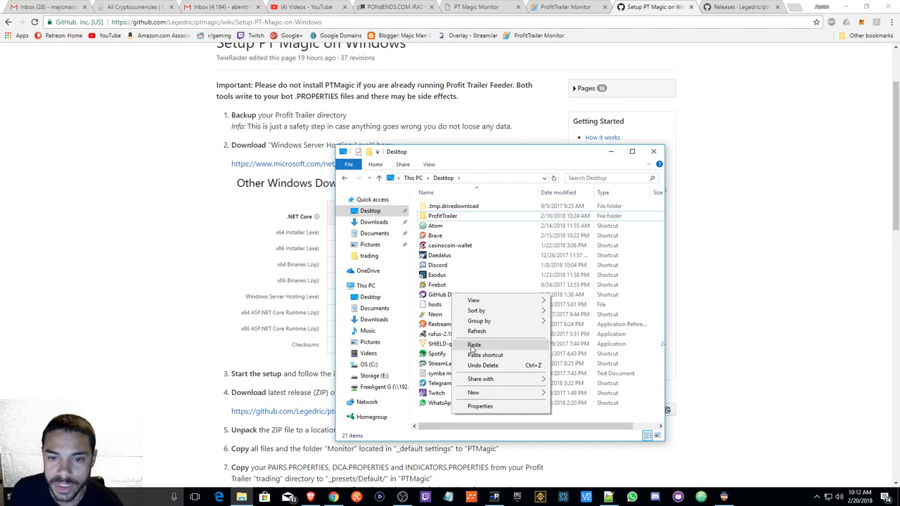
click(522, 427)
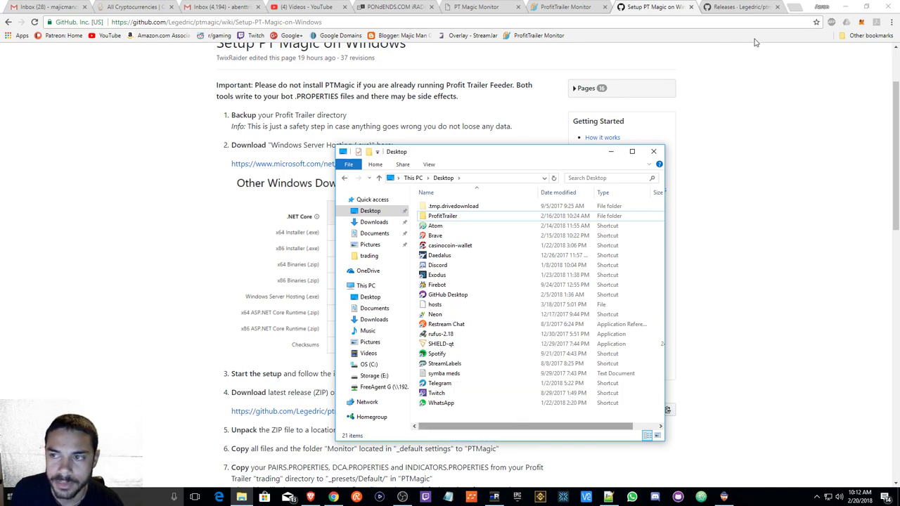
Step: Paste a 'ProfitTrailer - Copy' backup onto the desktop and keep its default name
click(845, 9)
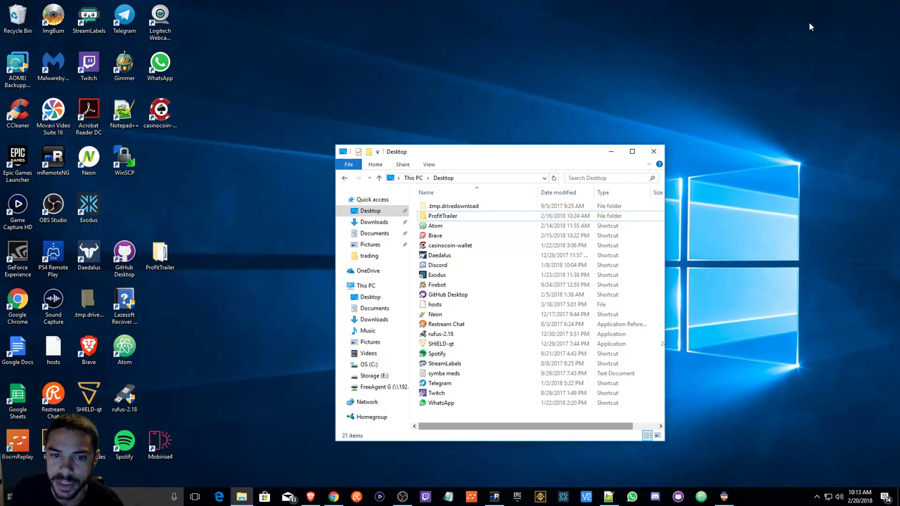
right_click(162, 255)
click(176, 182)
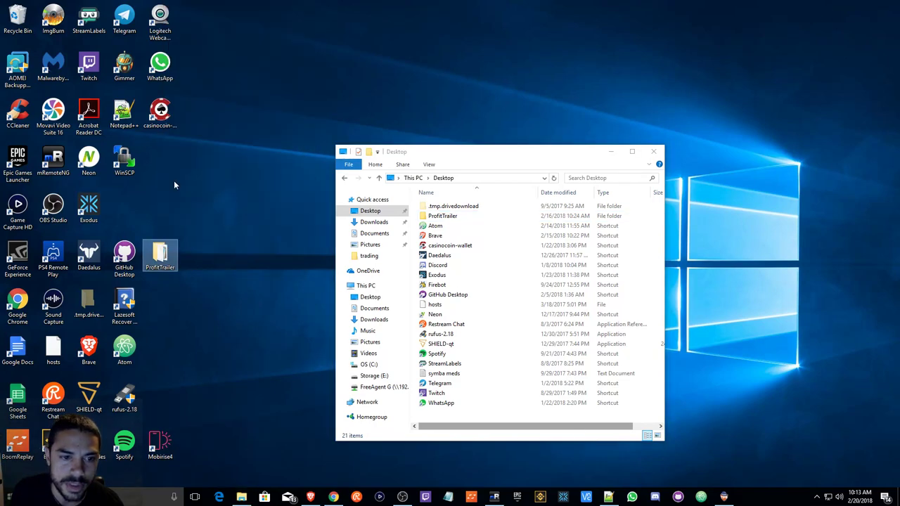
right_click(173, 180)
click(193, 221)
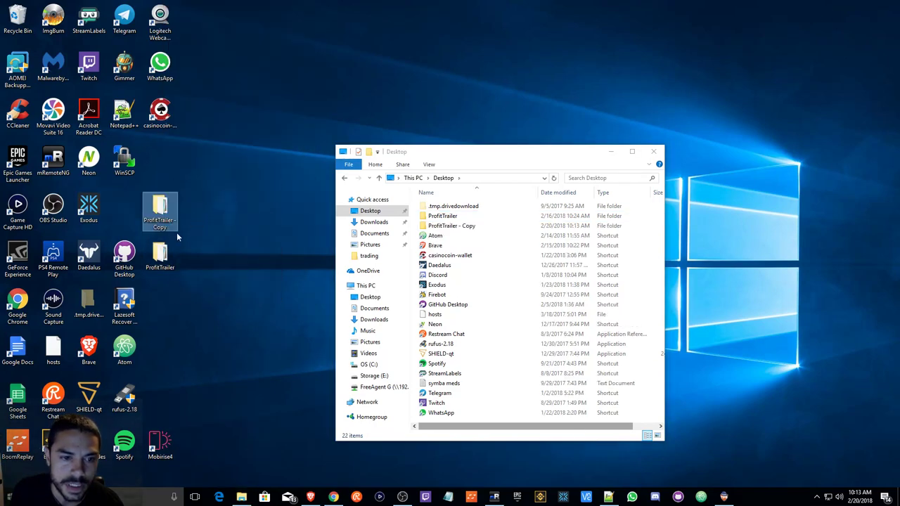
click(169, 228)
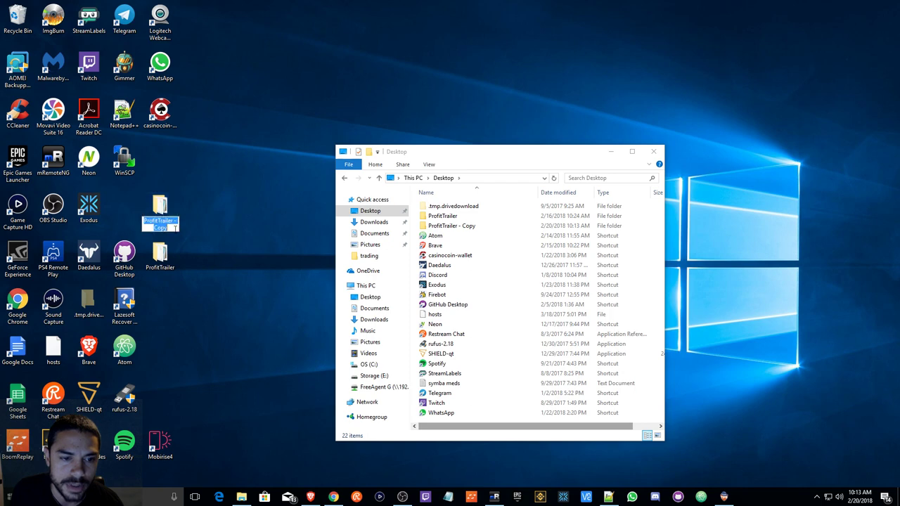
key(Return)
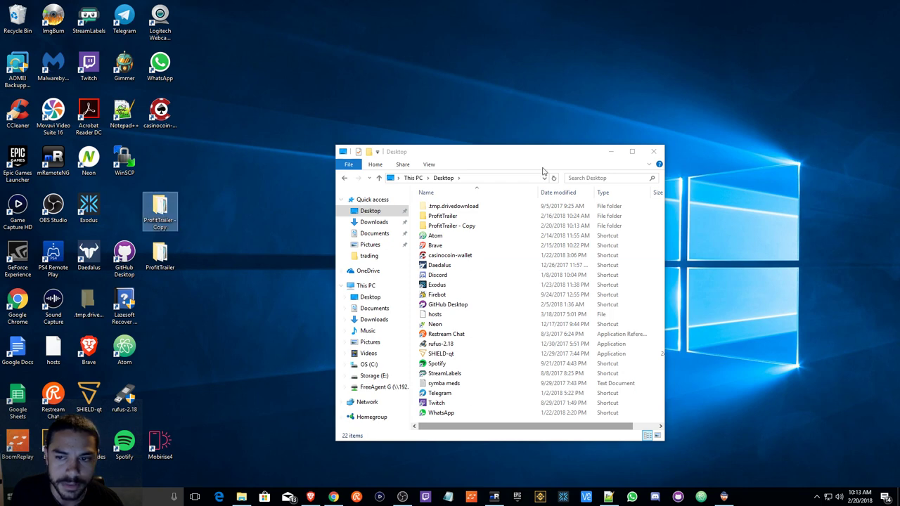
click(613, 153)
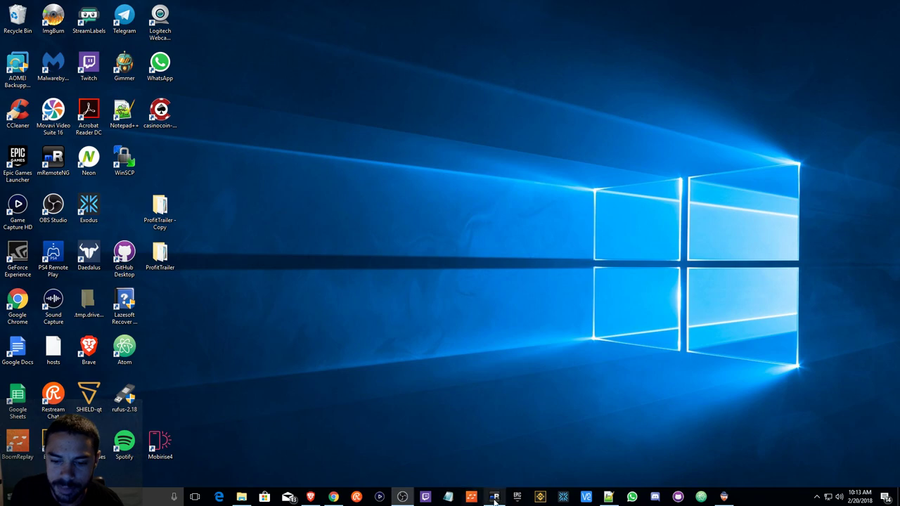
Step: Open the guide's microsoft.com .NET download link in a new tab
click(329, 499)
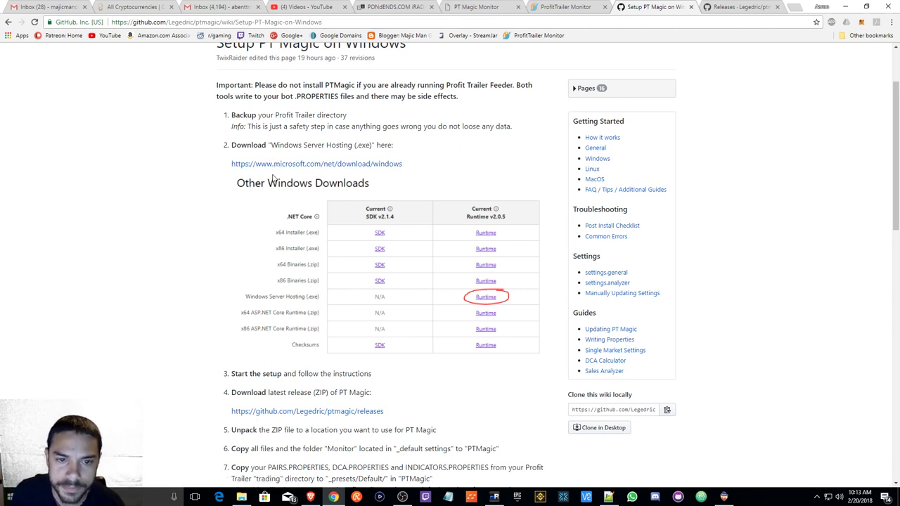
right_click(297, 169)
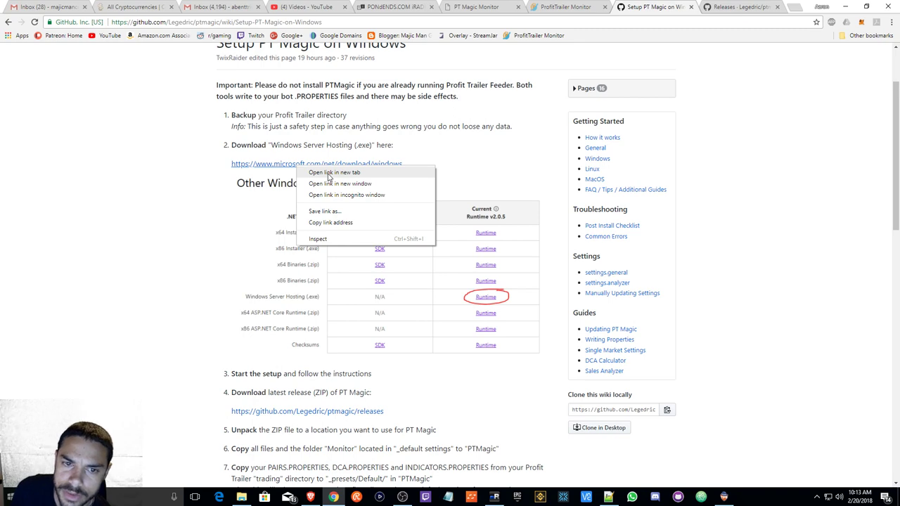
click(328, 173)
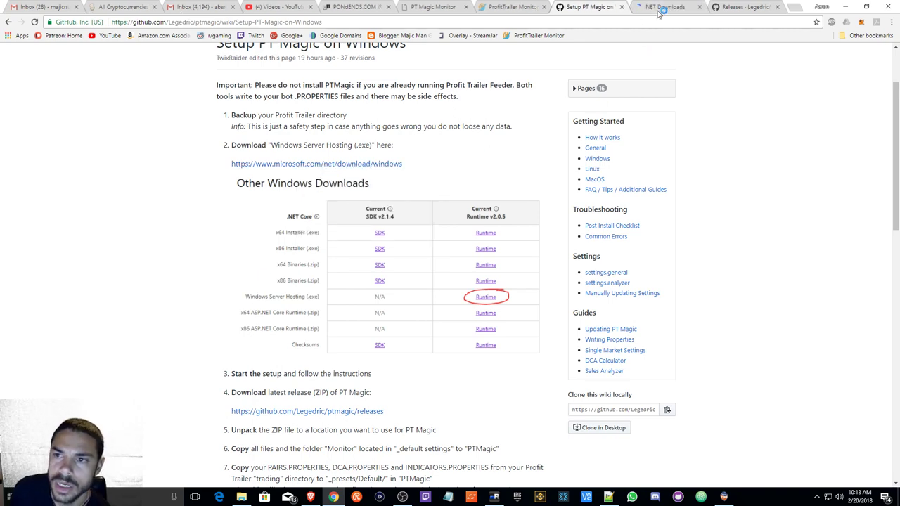
Step: Scroll the .NET Downloads page to the Windows Server Hosting row under Other Windows Downloads
click(663, 8)
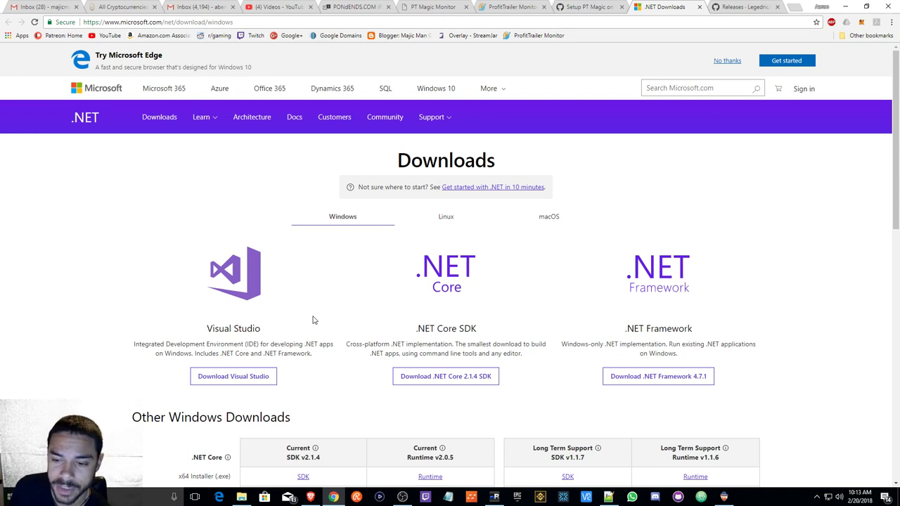
scroll(314, 320, down, 2)
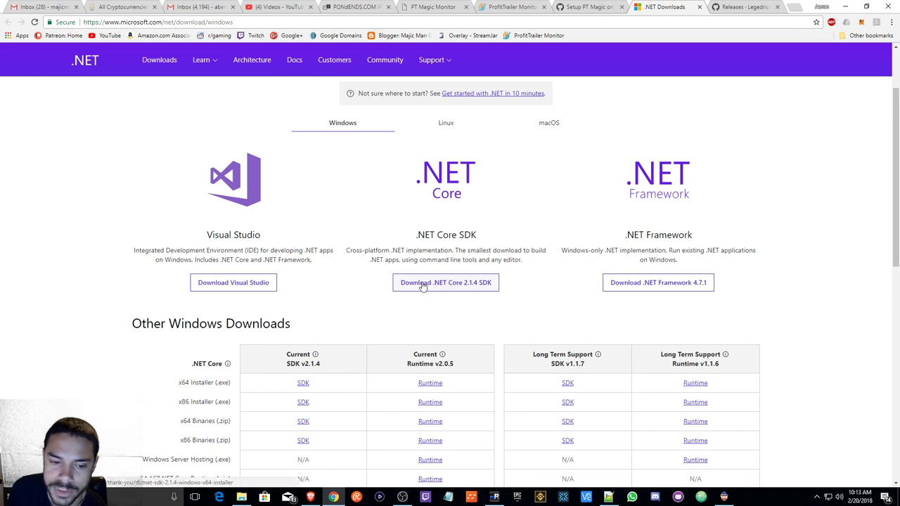
scroll(404, 284, down, 2)
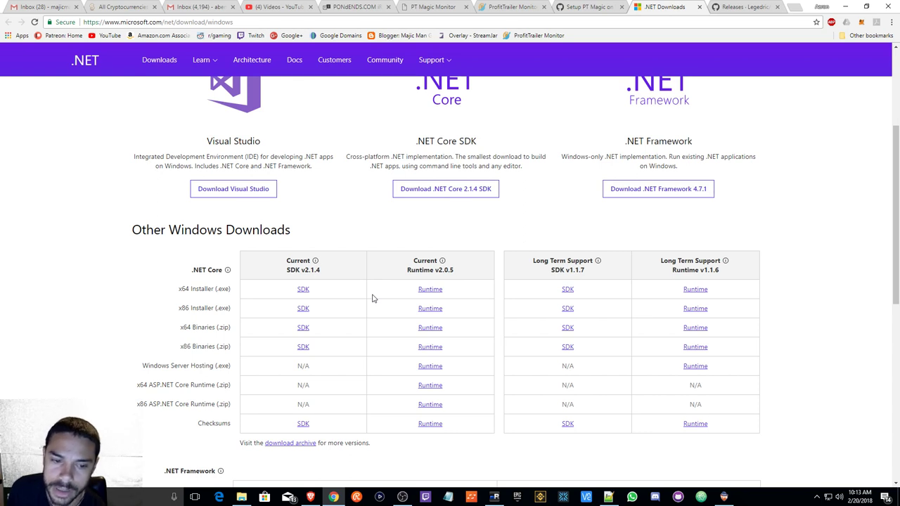
scroll(374, 300, down, 2)
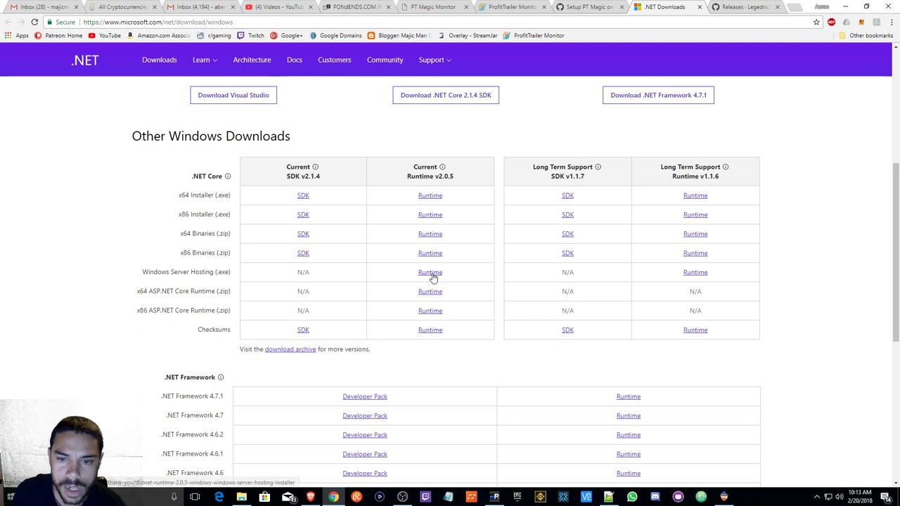
click(587, 7)
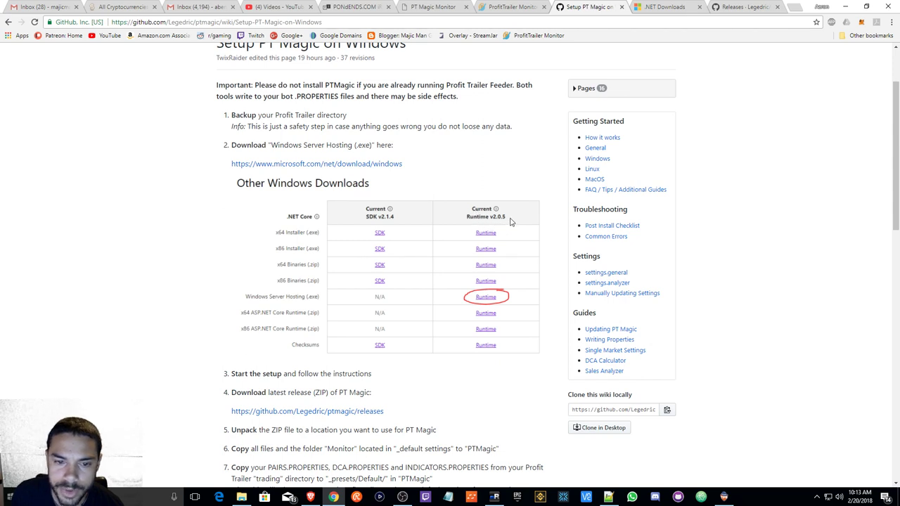
click(677, 7)
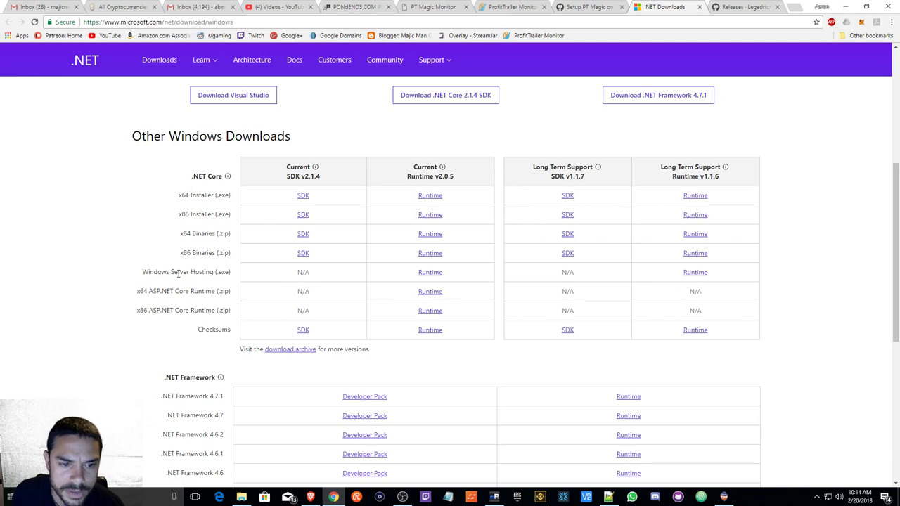
Step: Download the Windows Server Hosting runtime installer to the Downloads folder
click(430, 273)
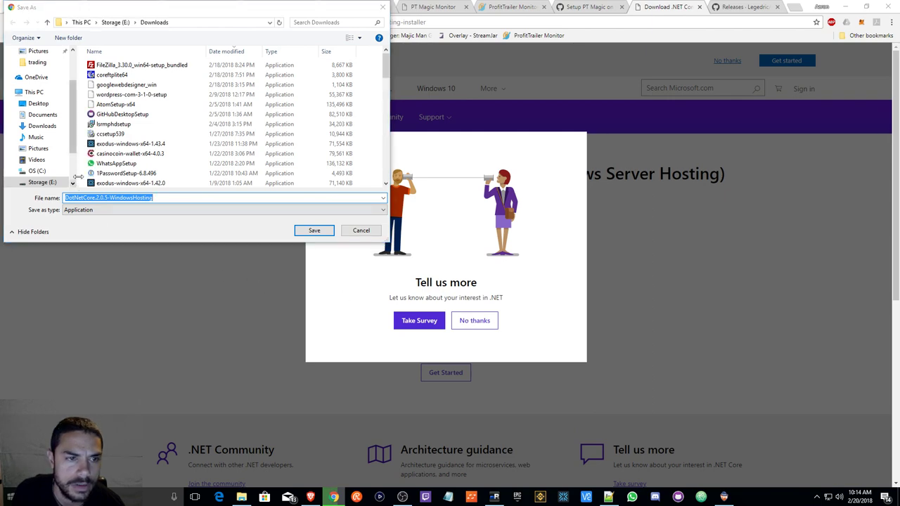
click(314, 231)
click(471, 320)
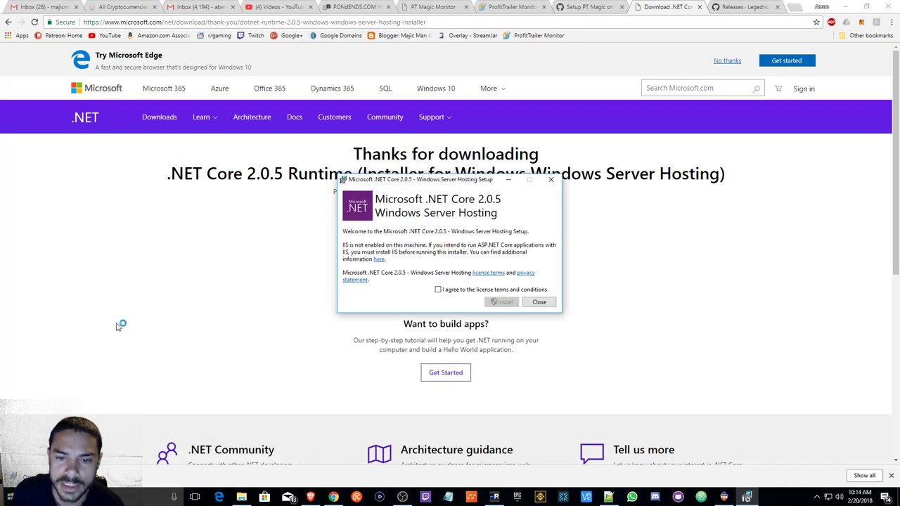
Step: Accept the license, install .NET Core 2.0.5 Windows Server Hosting, and close the installer and download tab
click(438, 290)
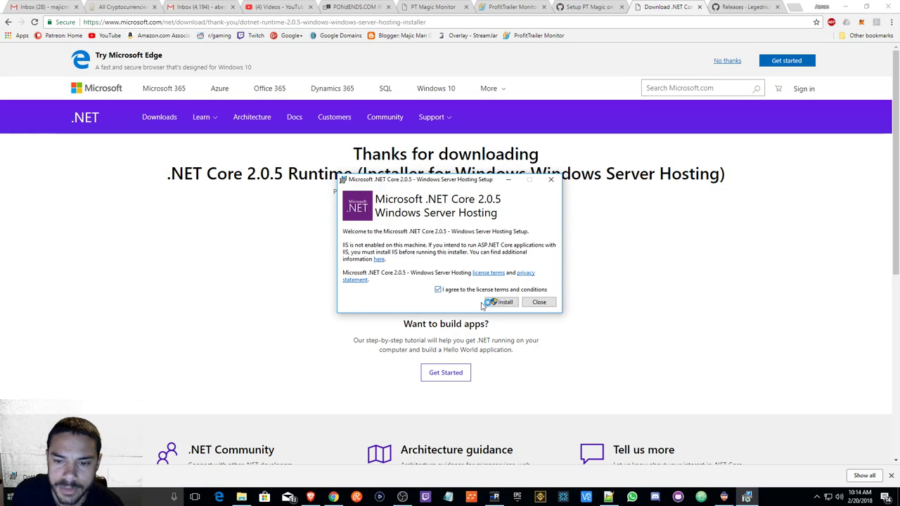
click(504, 301)
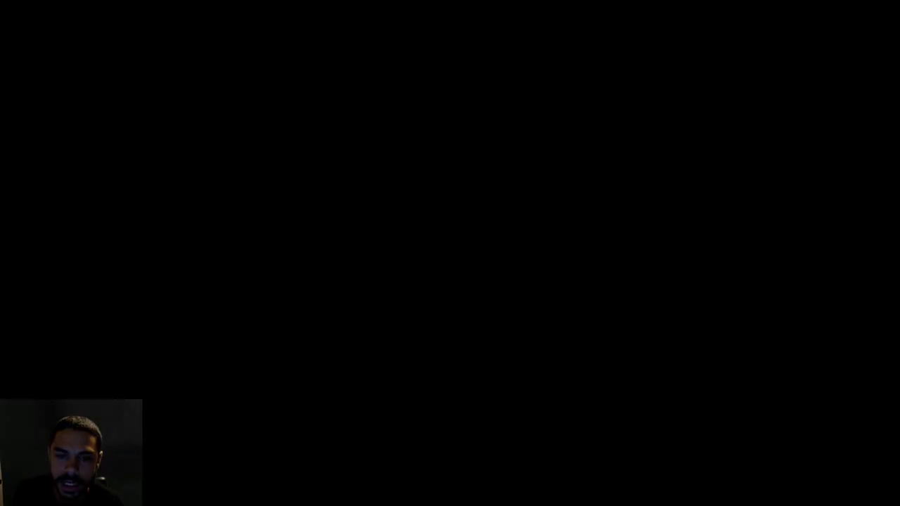
click(401, 305)
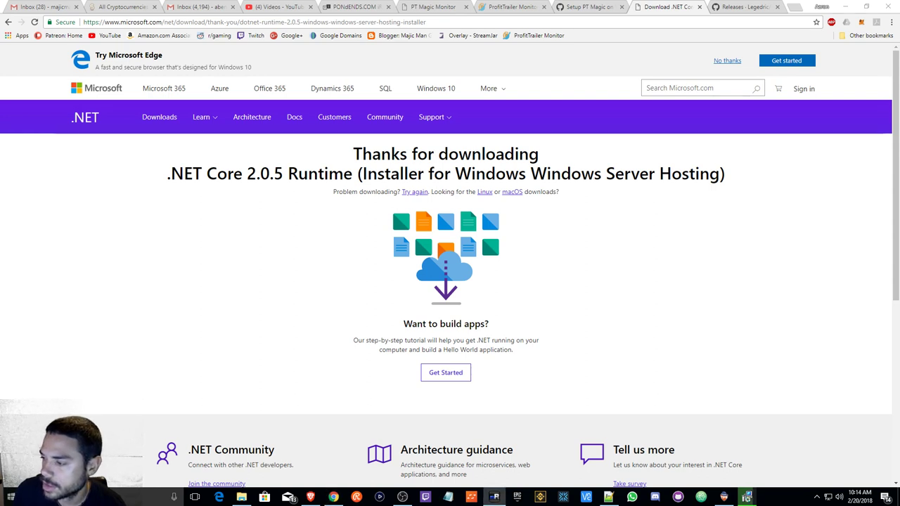
click(744, 495)
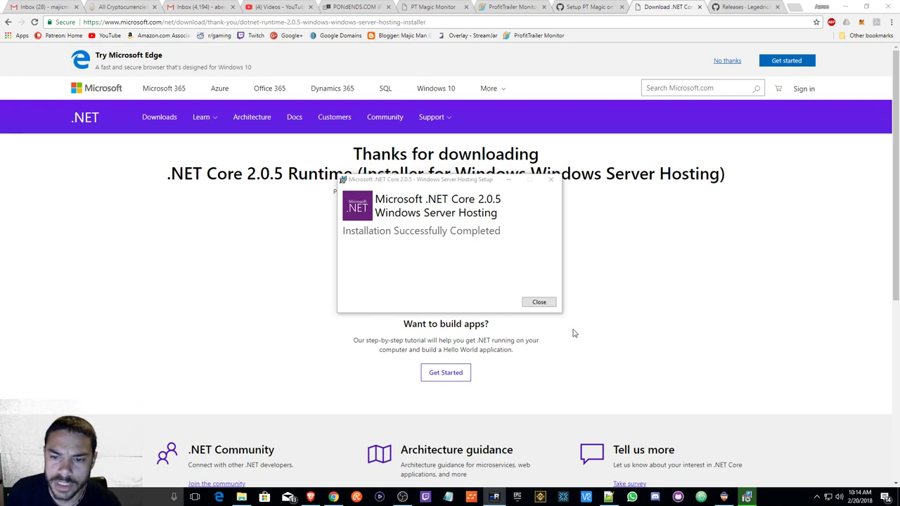
click(542, 303)
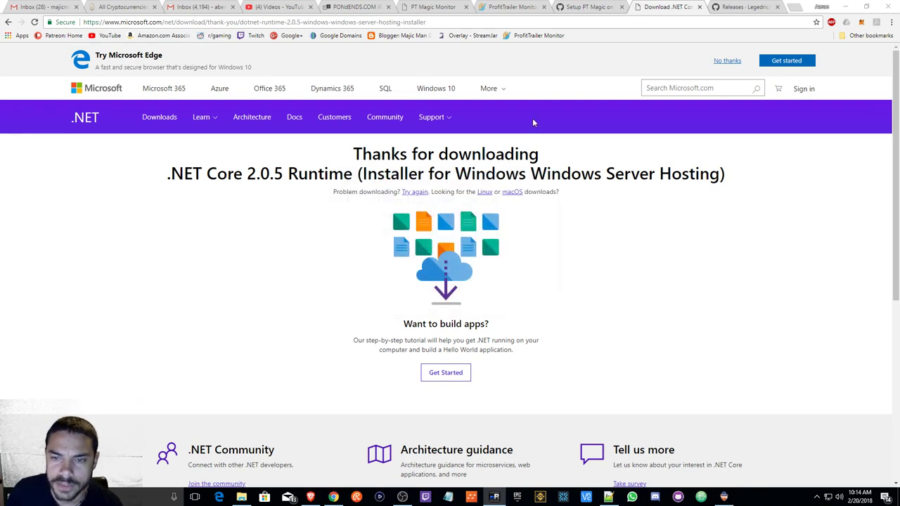
click(699, 7)
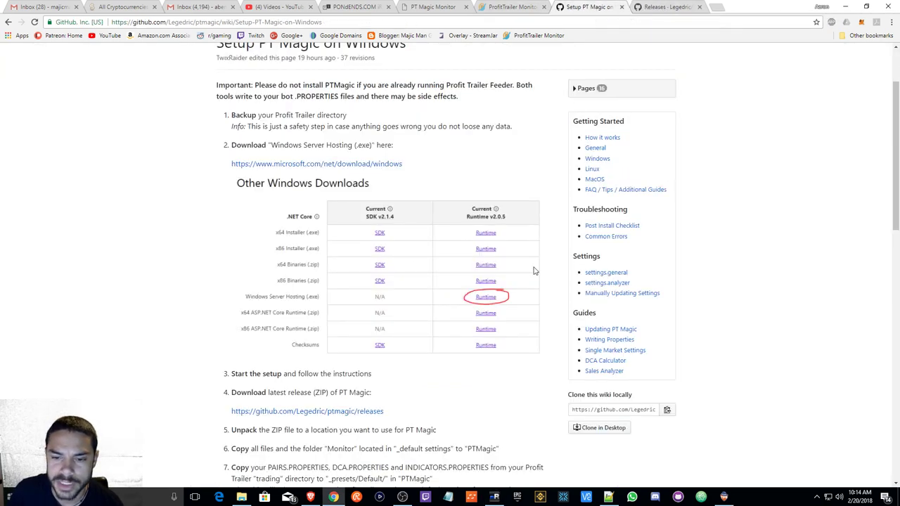
Step: Open the guide's PT Magic releases link in a new tab
scroll(419, 328, down, 2)
scroll(419, 327, down, 2)
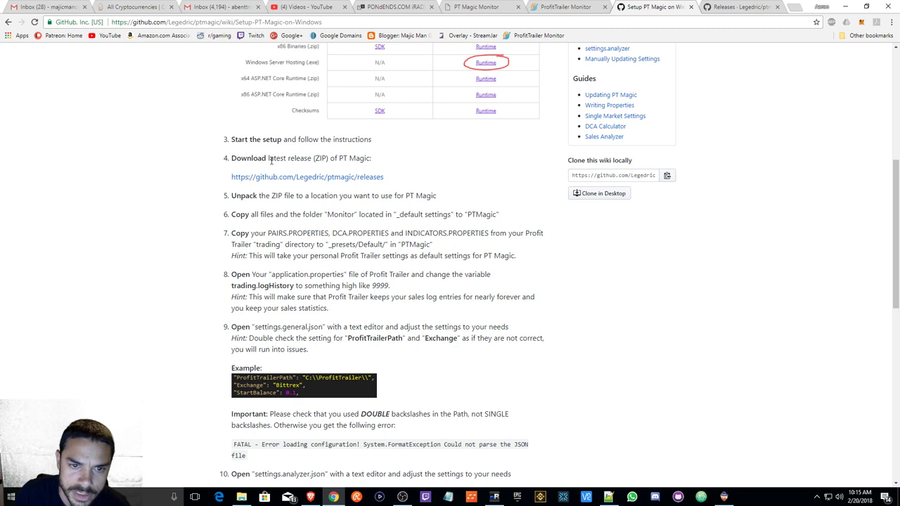
scroll(340, 159, down, 1)
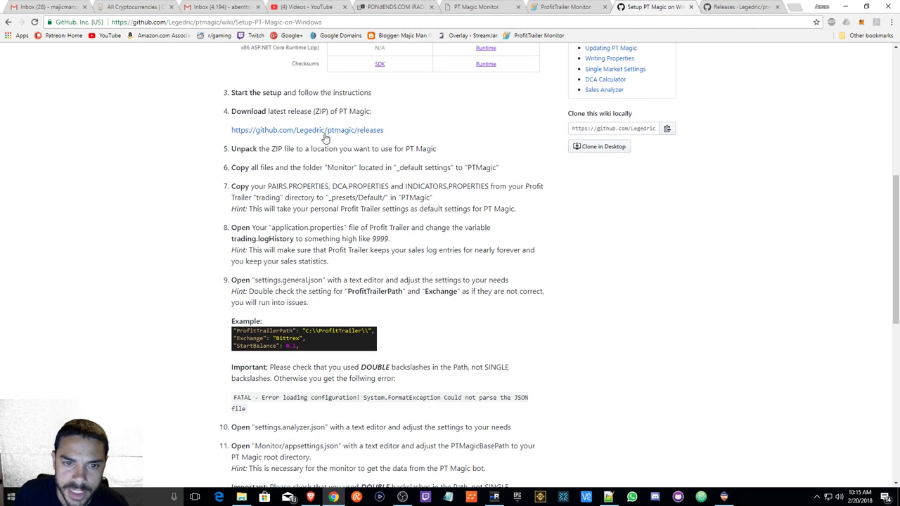
right_click(322, 133)
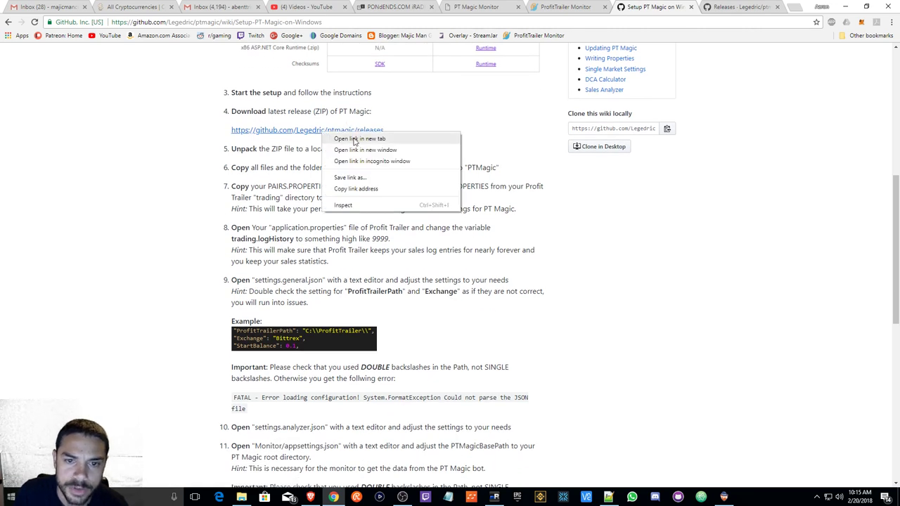
click(367, 139)
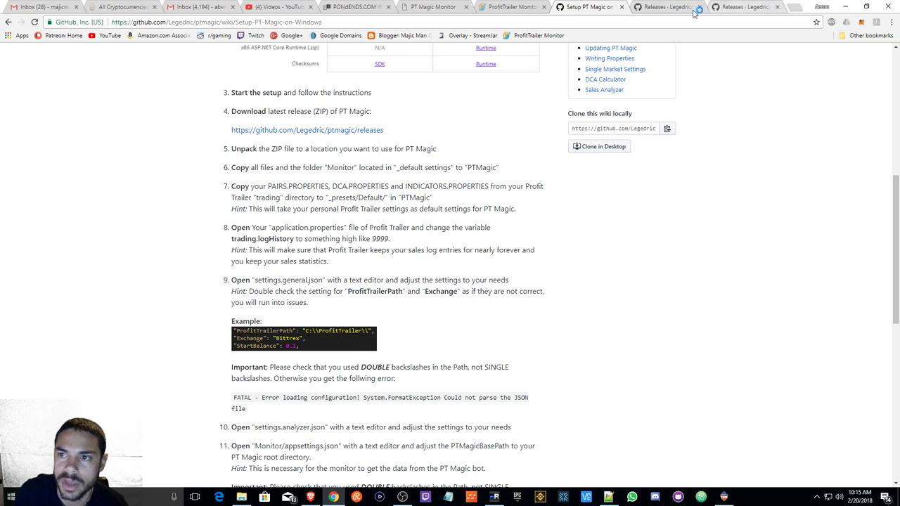
click(657, 10)
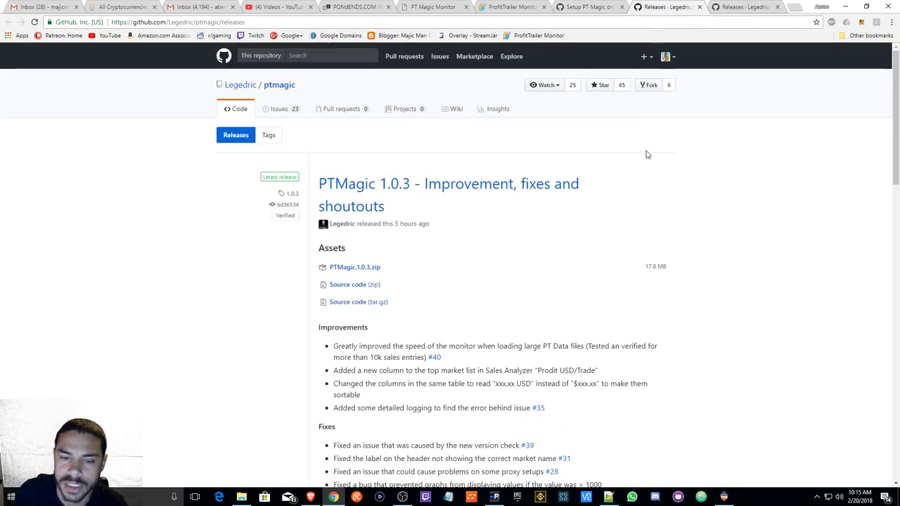
Step: Save PTMagic.1.0.3.zip to the Desktop and return to the setup guide
click(349, 272)
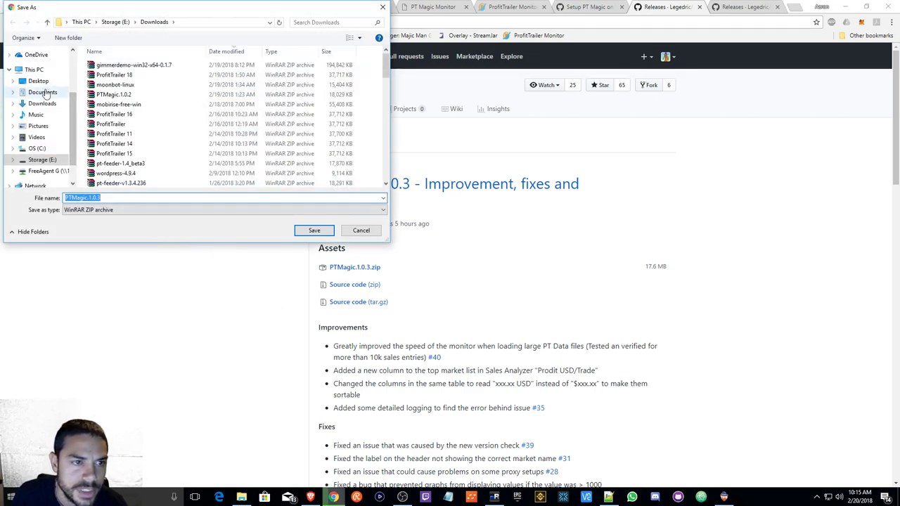
click(38, 82)
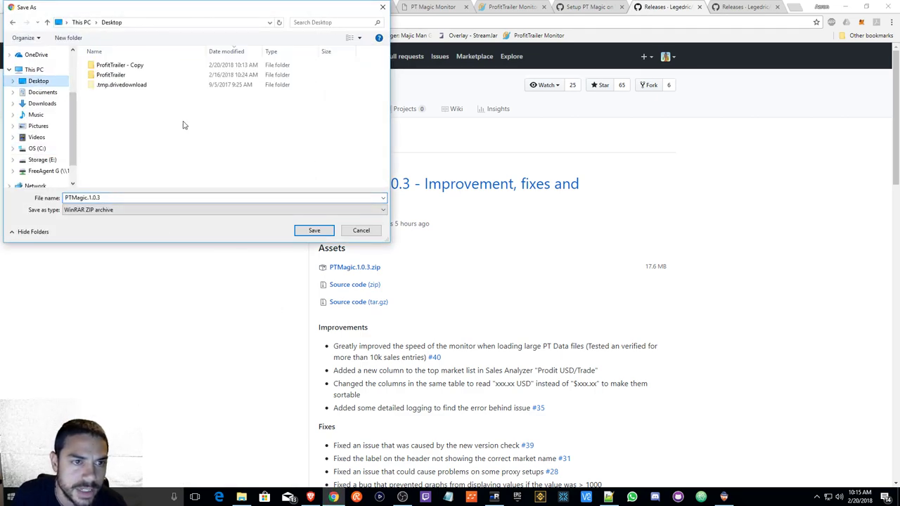
click(309, 232)
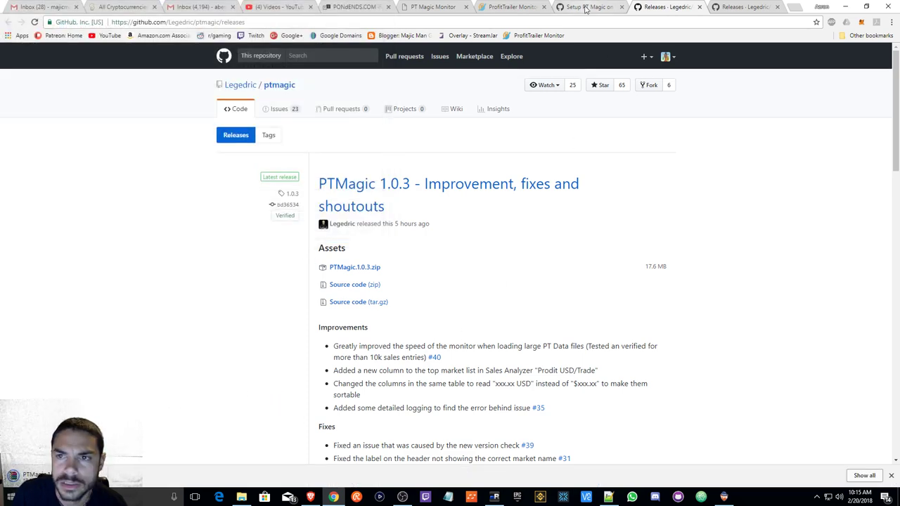
click(582, 8)
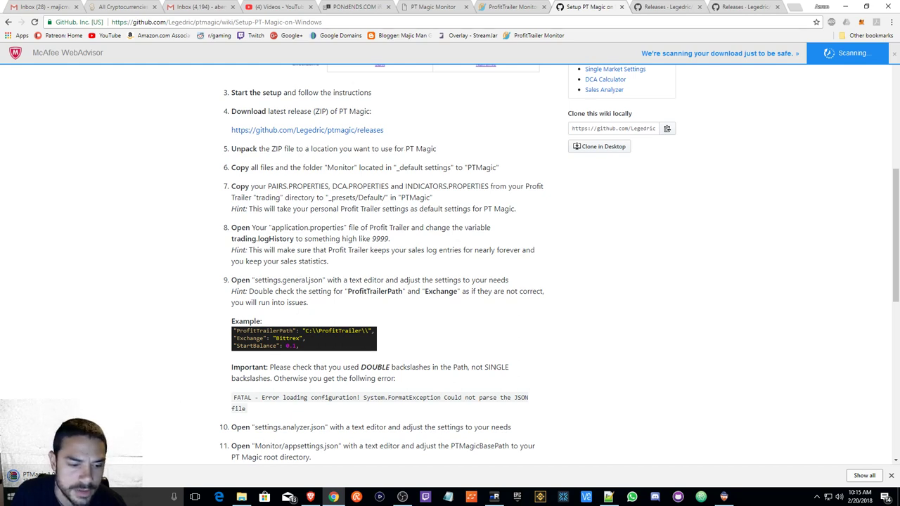
right_click(90, 471)
Step: Extract PTMagic.1.0.3.zip on the desktop into a PTMagic.1.0.3 folder
click(846, 6)
click(845, 6)
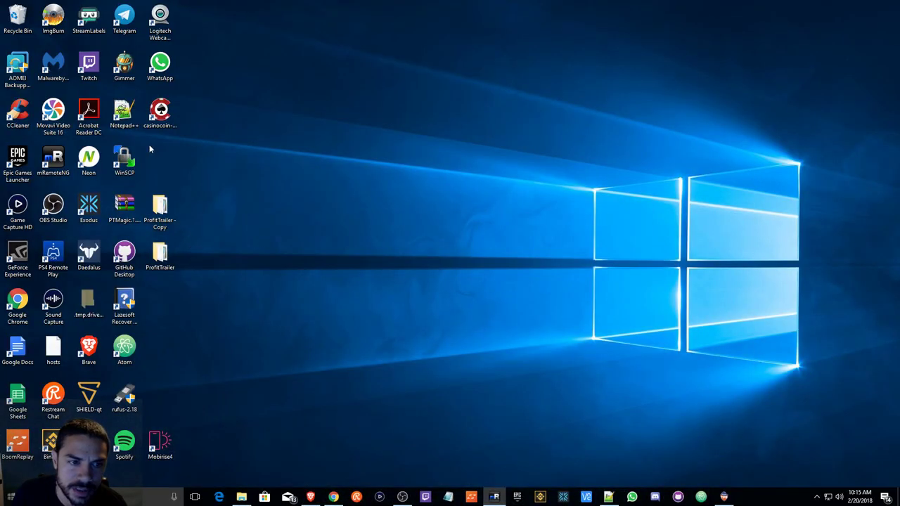
drag(124, 207, 295, 188)
right_click(305, 205)
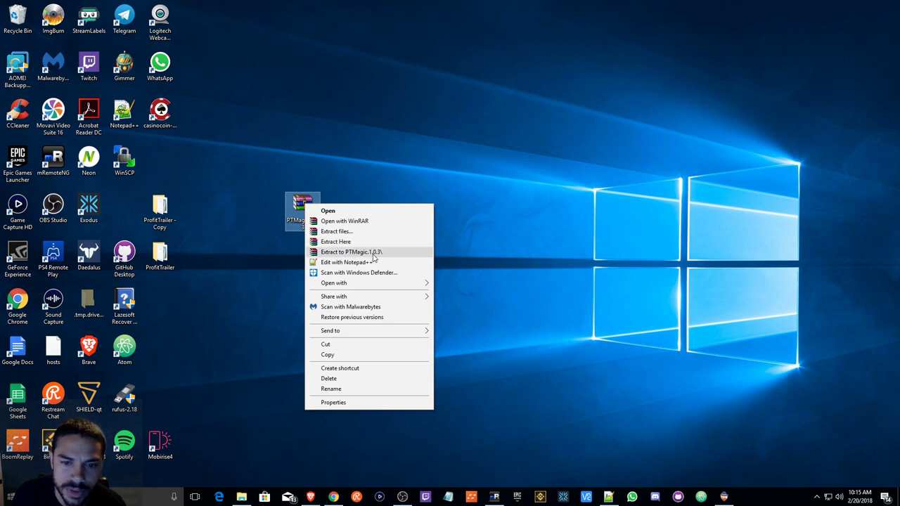
click(351, 252)
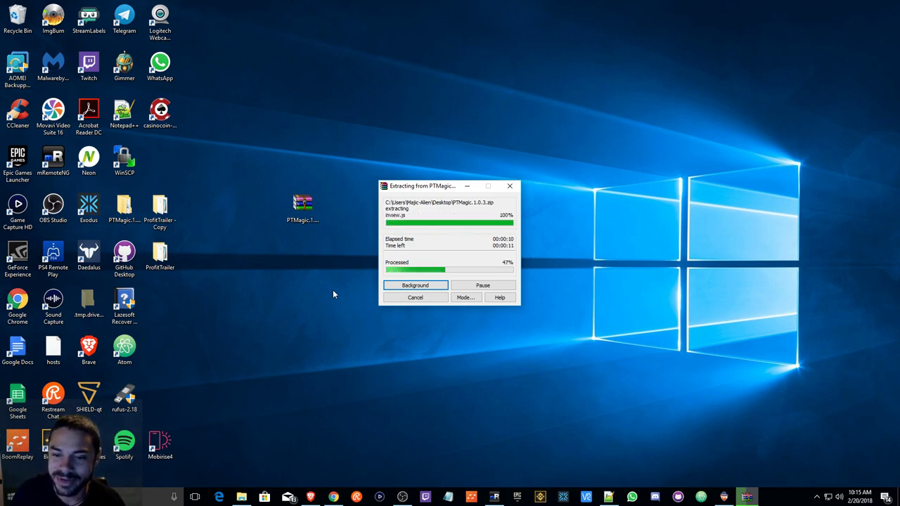
click(402, 496)
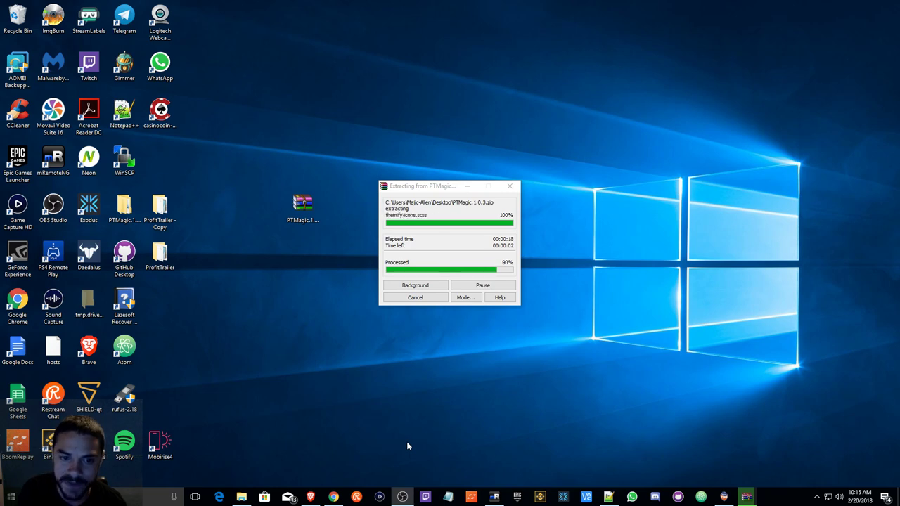
Step: Open the extracted folder and its inner PTMagic 1.0.3 folder
drag(131, 224, 223, 211)
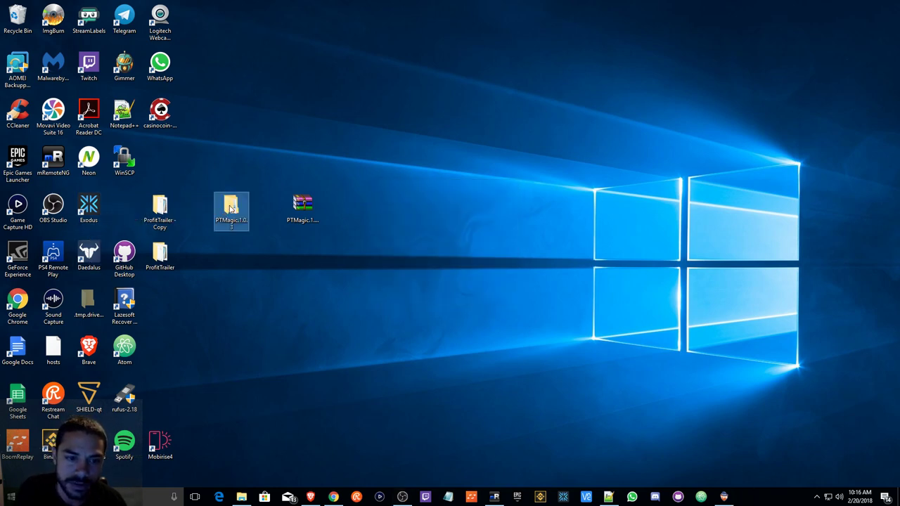
double_click(232, 209)
double_click(456, 219)
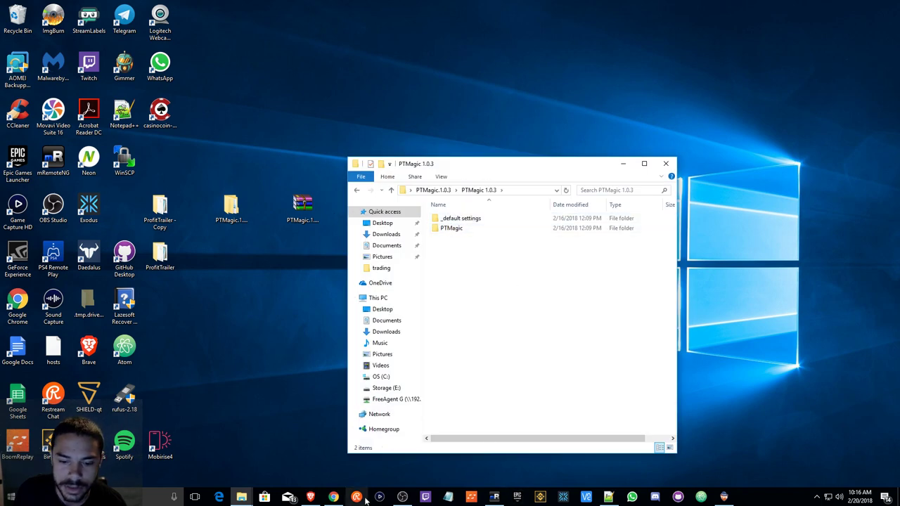
Step: Open the ProfitTrailer folder in a second window to the left of the PTMagic window
drag(501, 169, 583, 151)
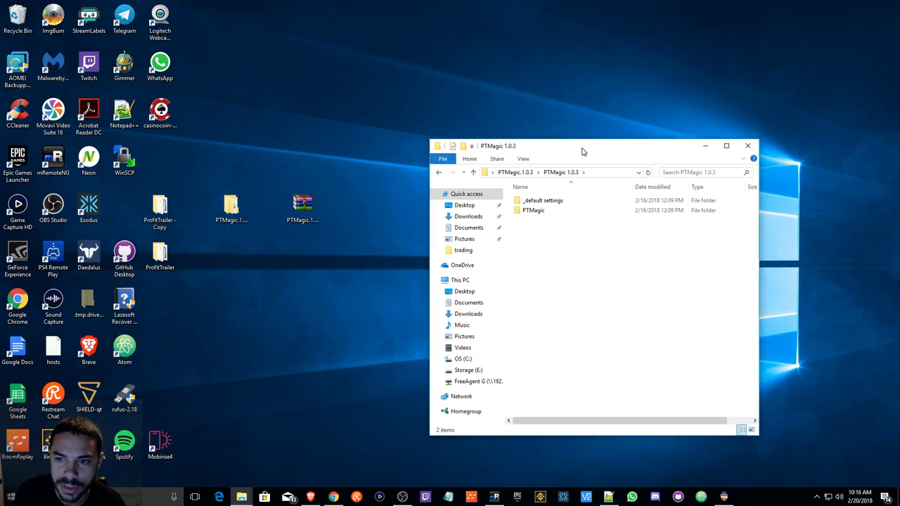
double_click(161, 257)
drag(587, 163, 213, 152)
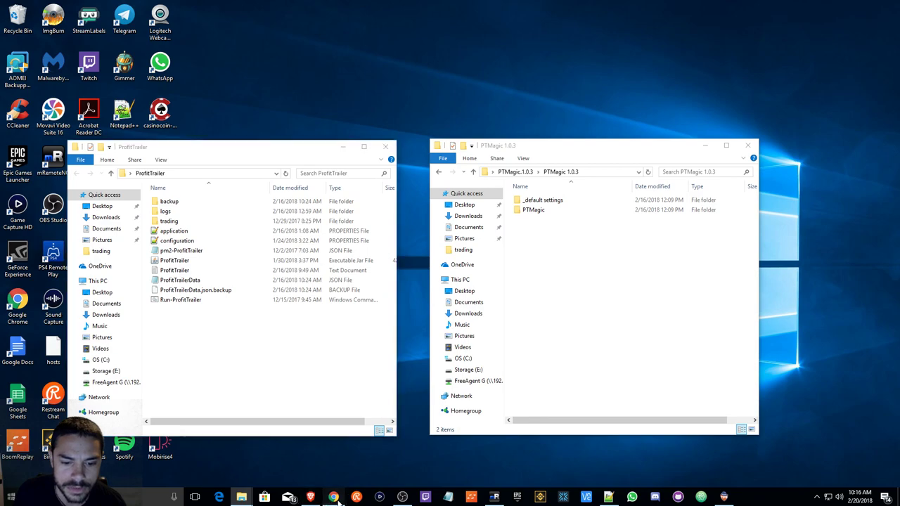
click(333, 497)
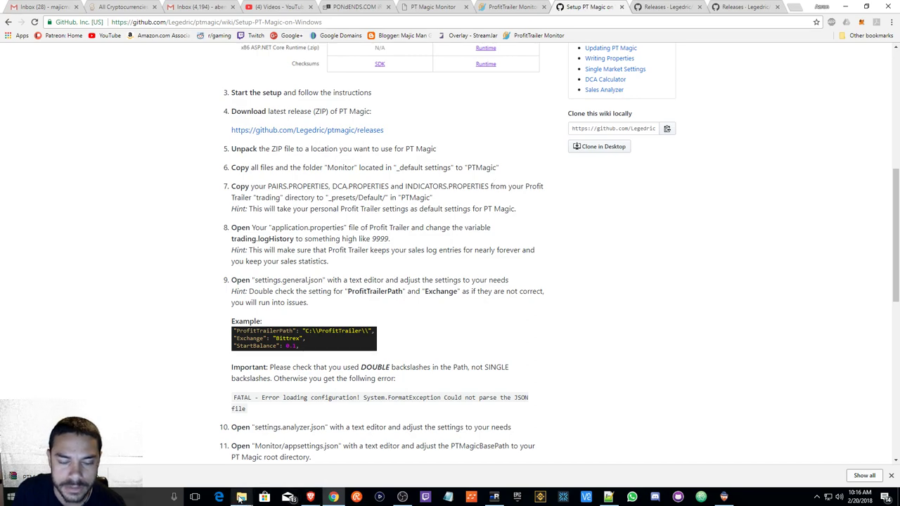
Step: Arrange the ProfitTrailer and PTMagic 1.0.3 Explorer windows side by side
mouse_move(241, 497)
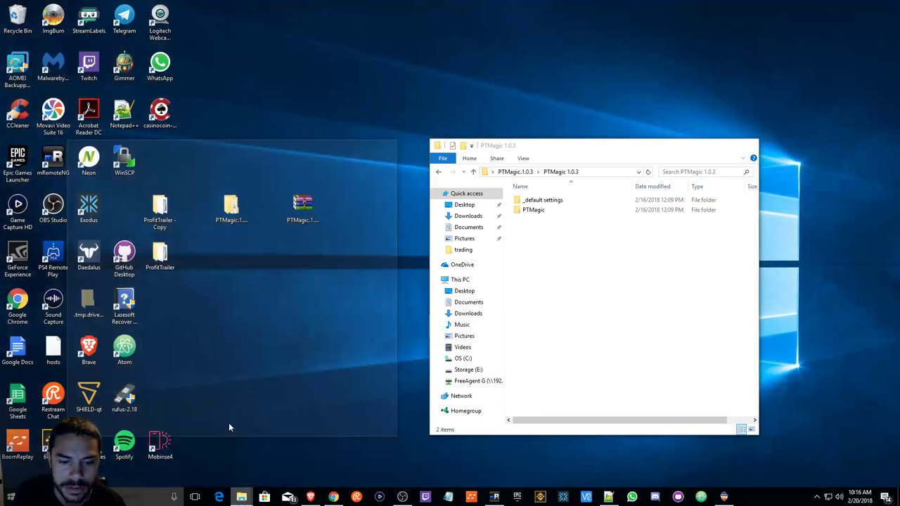
click(232, 428)
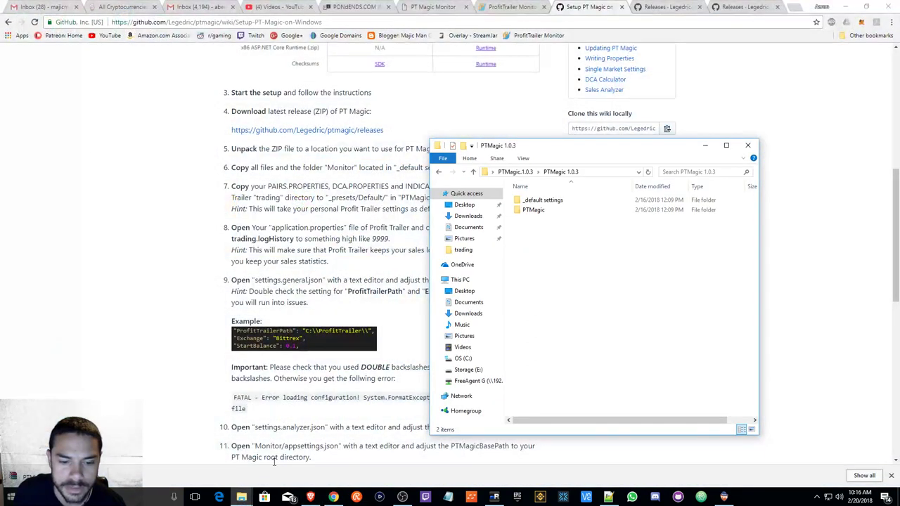
mouse_move(242, 498)
click(318, 457)
drag(283, 150, 268, 187)
drag(586, 152, 565, 188)
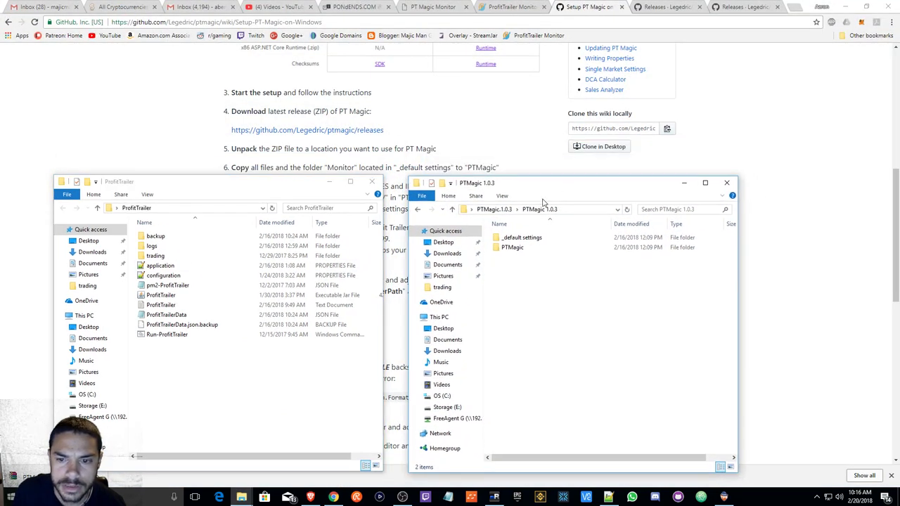
Step: Copy Monitor, settings.analyzer and settings.general from the _default settings folder
double_click(512, 248)
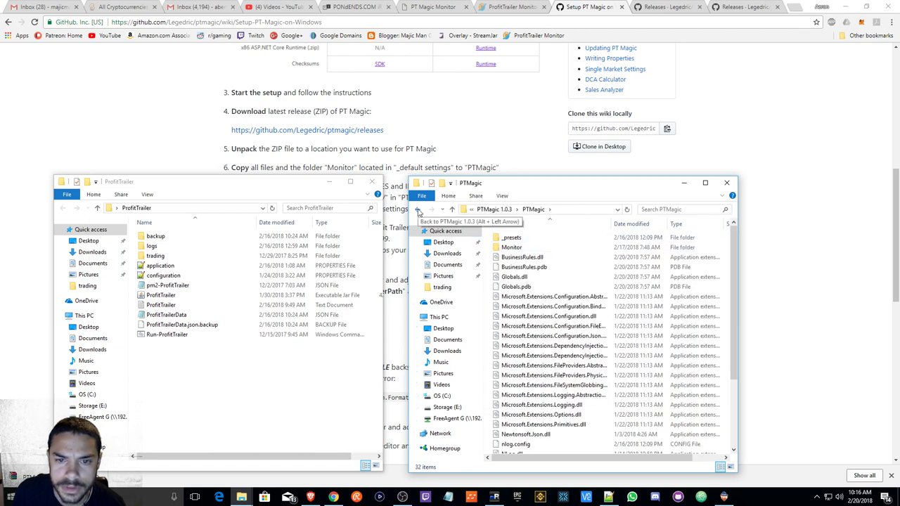
click(418, 211)
double_click(513, 238)
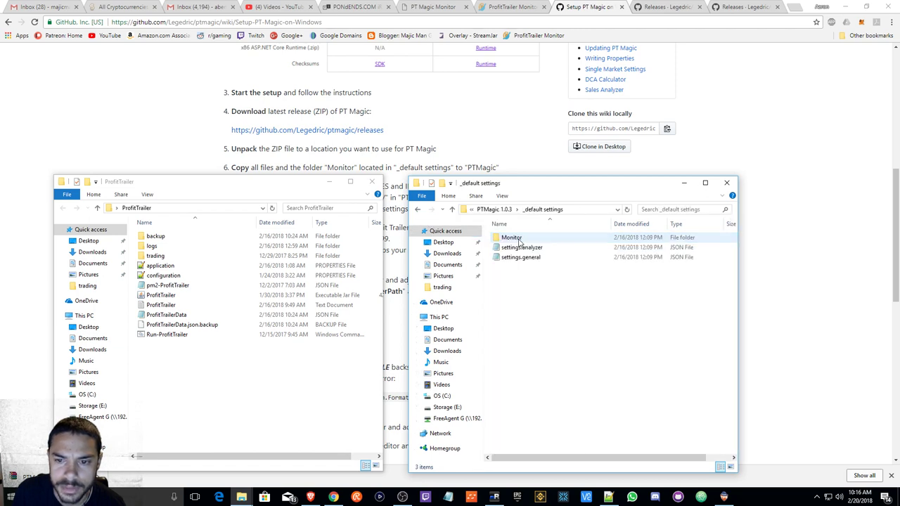
drag(506, 274, 518, 239)
right_click(518, 239)
click(541, 378)
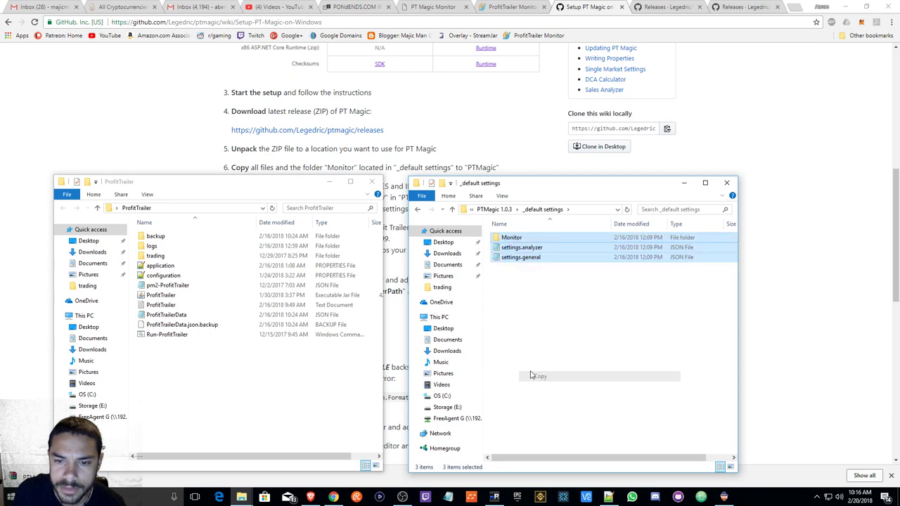
Step: Paste the three copied items into the PTMagic folder
click(418, 210)
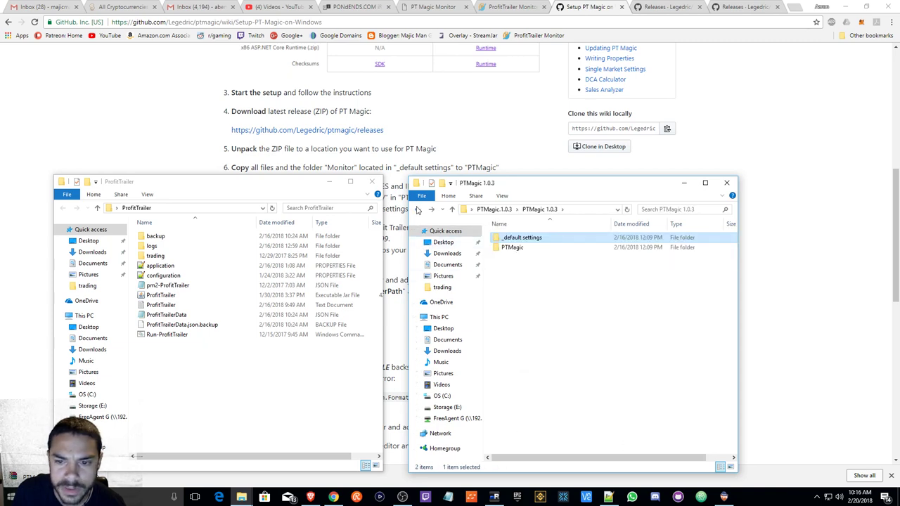
double_click(511, 248)
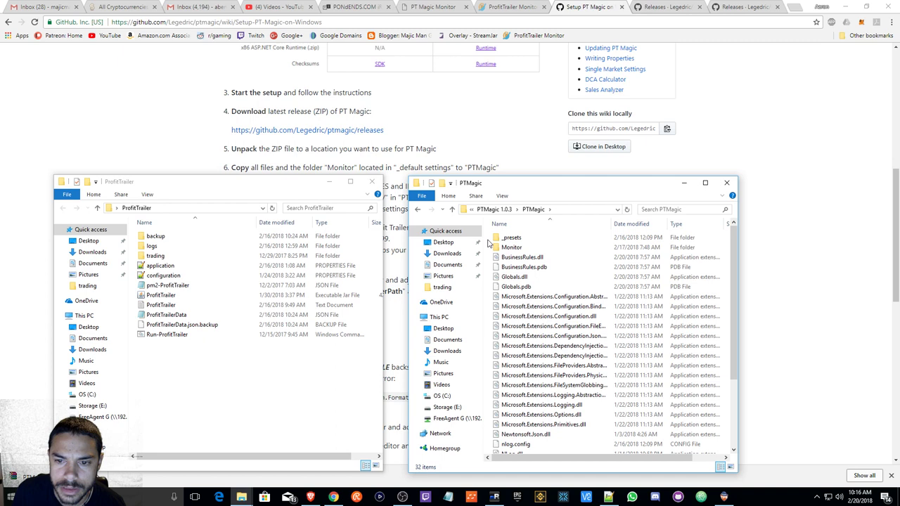
right_click(488, 243)
click(515, 306)
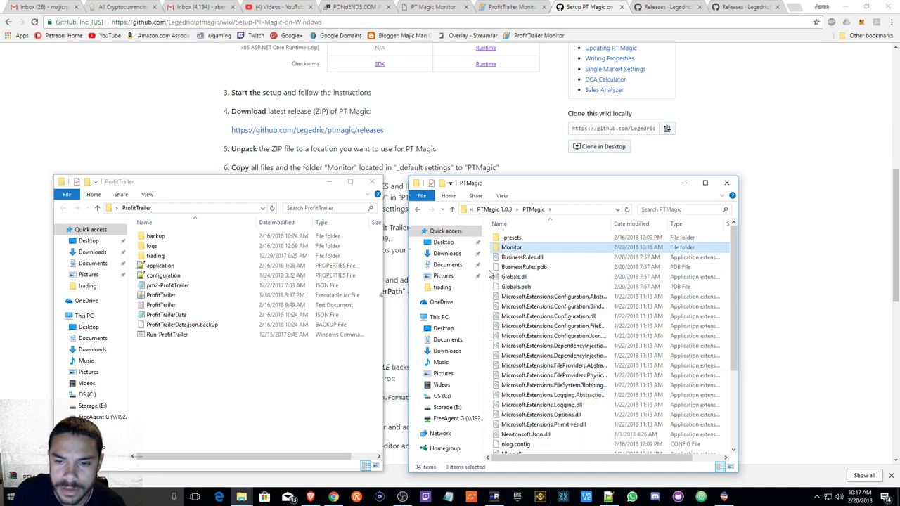
click(332, 163)
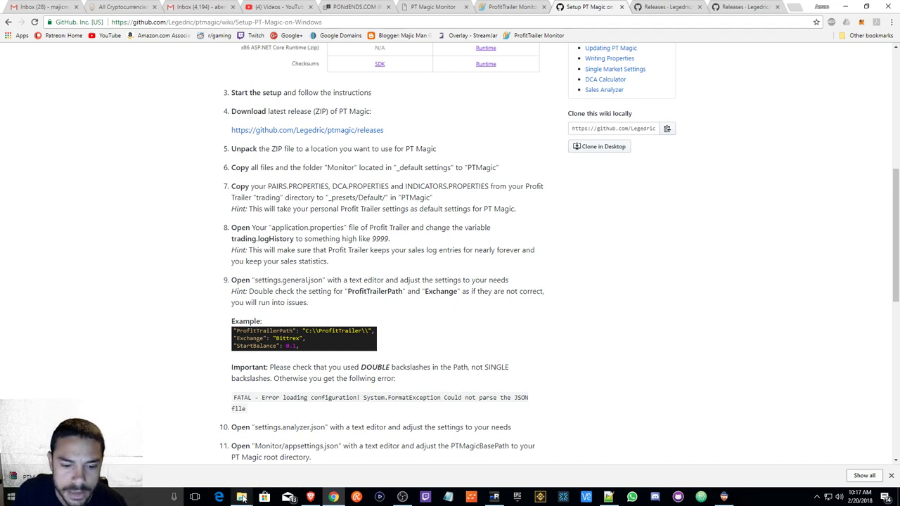
Step: Copy the DCA, INDICATORS and PAIRS properties files from ProfitTrailer's trading folder
mouse_move(241, 497)
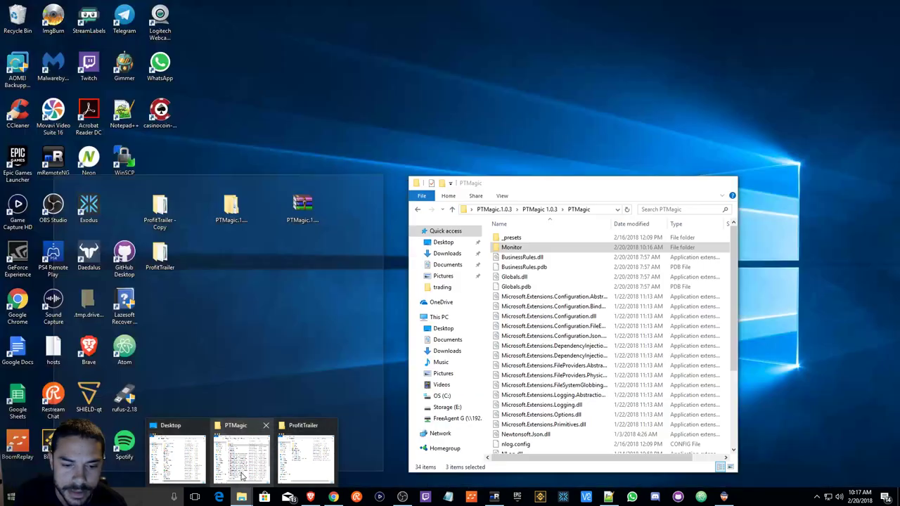
click(302, 457)
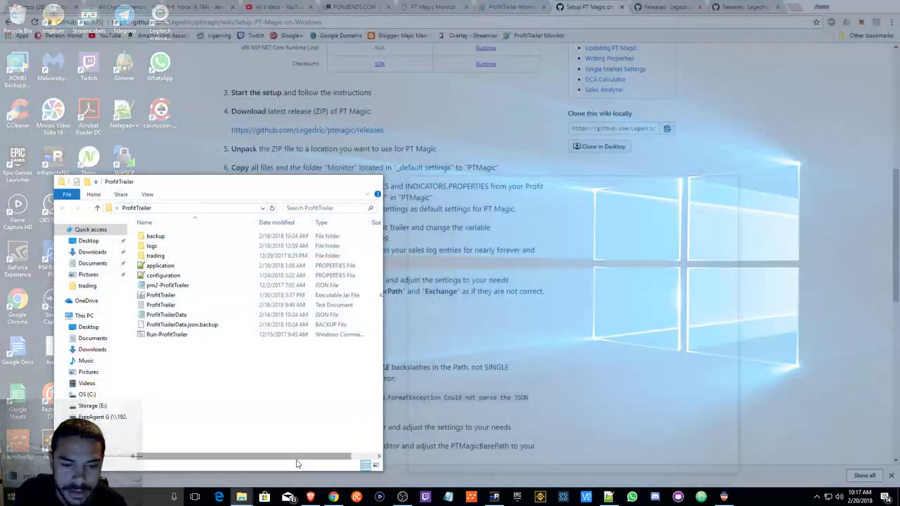
click(251, 465)
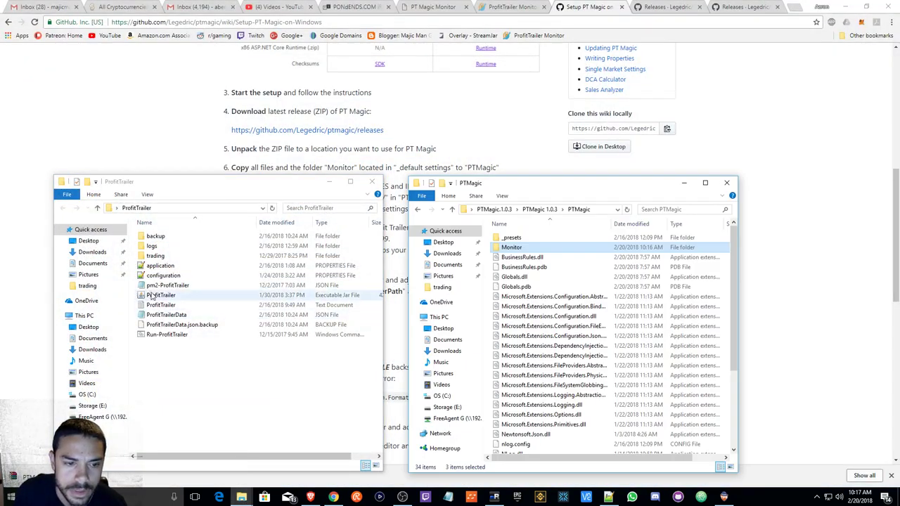
double_click(154, 256)
drag(149, 267, 163, 232)
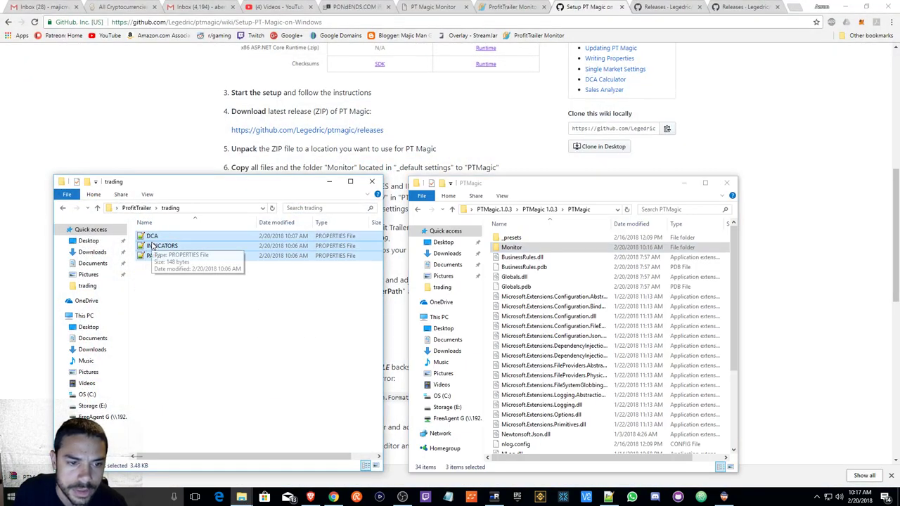
right_click(158, 241)
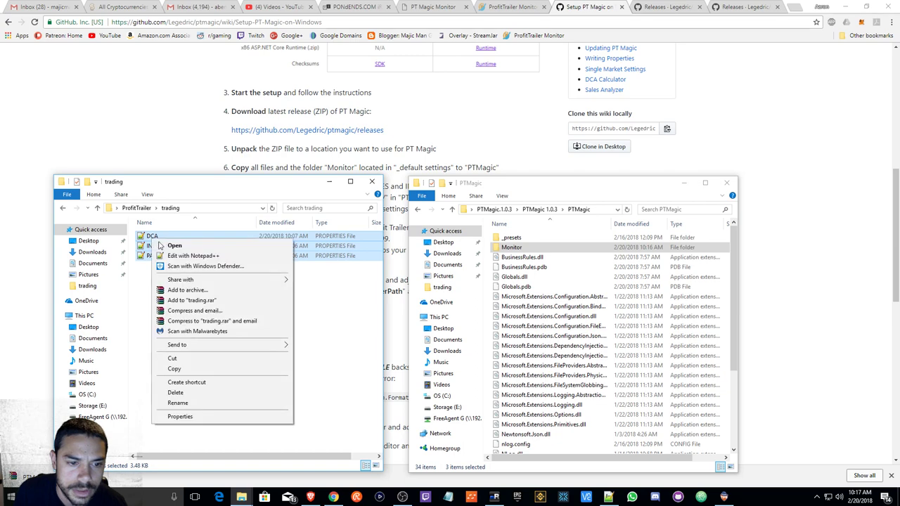
click(175, 369)
Step: Paste the three files into PTMagic's _presets\Default folder, then minimize Explorer
click(329, 181)
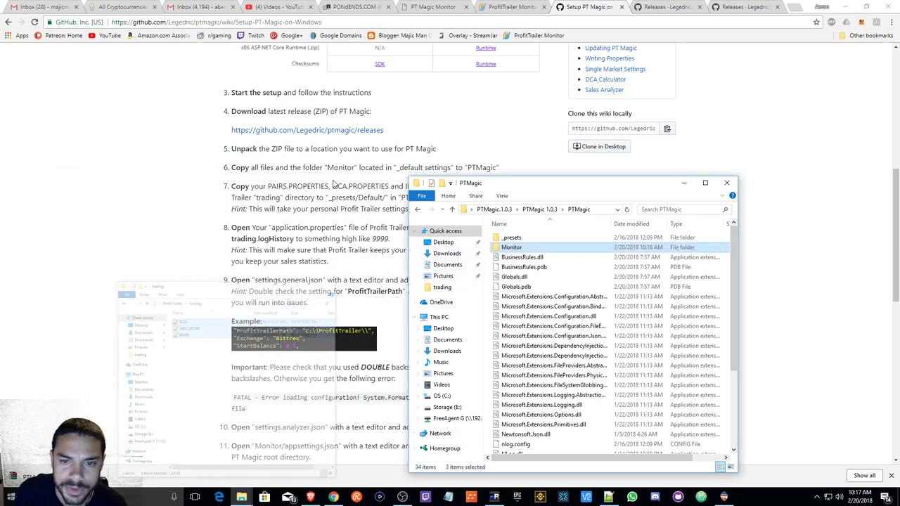
drag(513, 188, 610, 183)
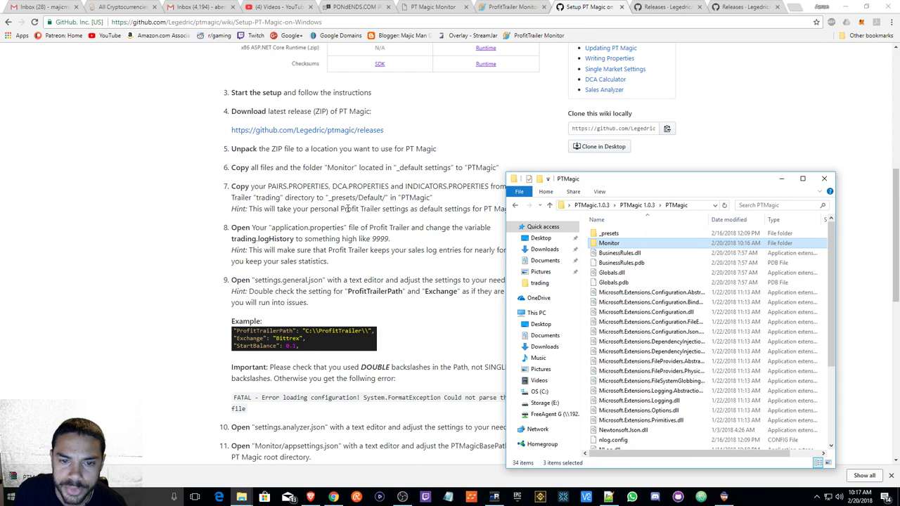
click(607, 235)
double_click(609, 234)
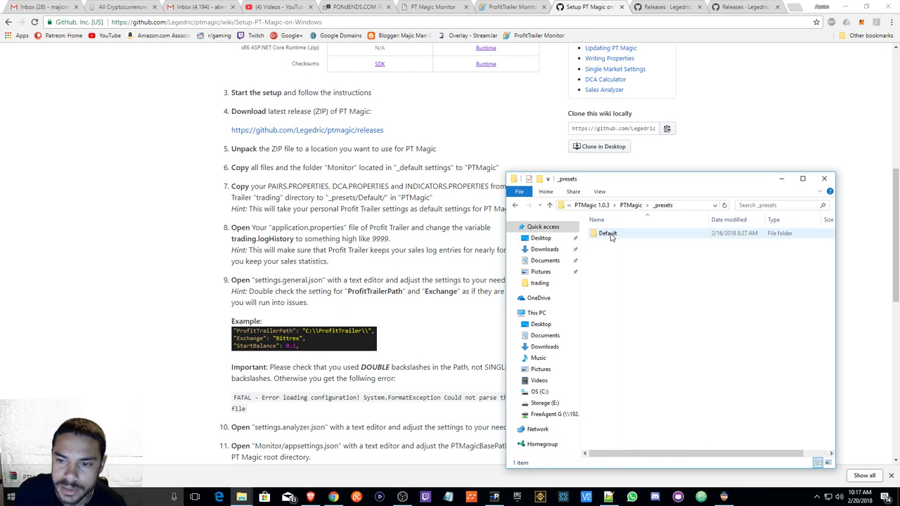
double_click(608, 237)
right_click(605, 257)
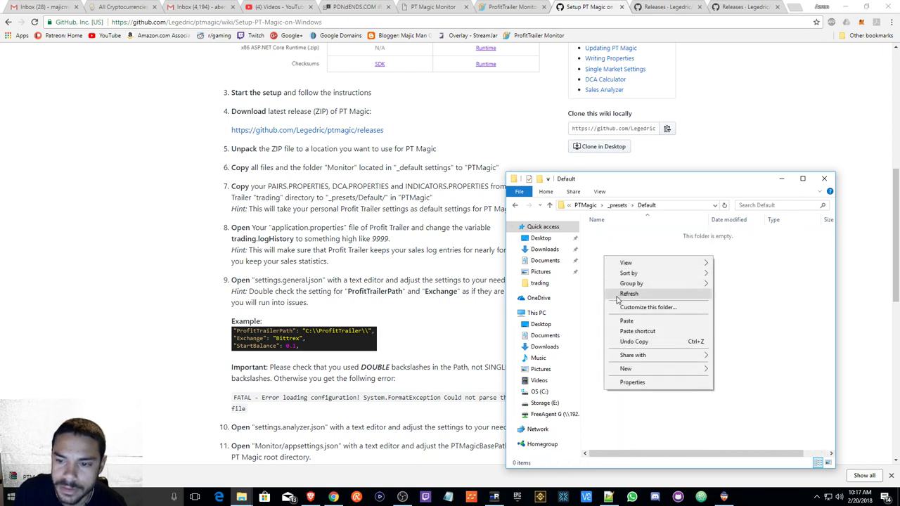
click(625, 322)
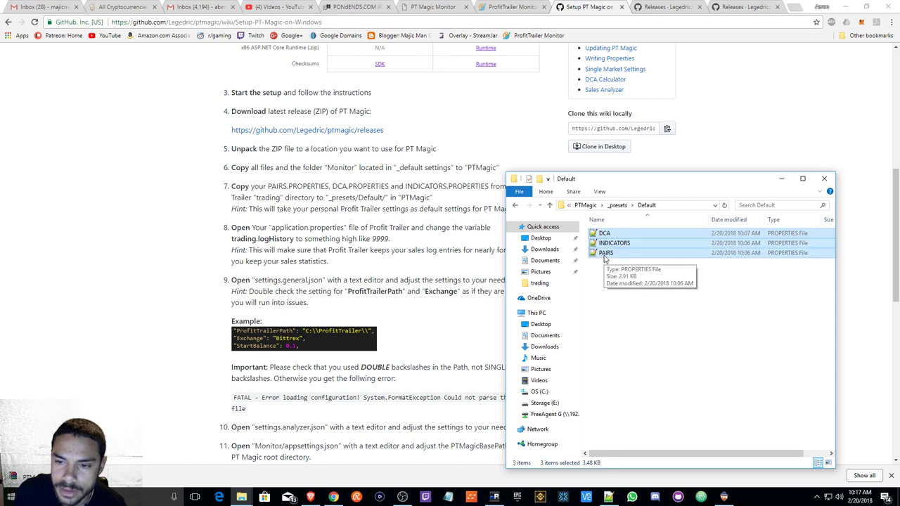
click(604, 263)
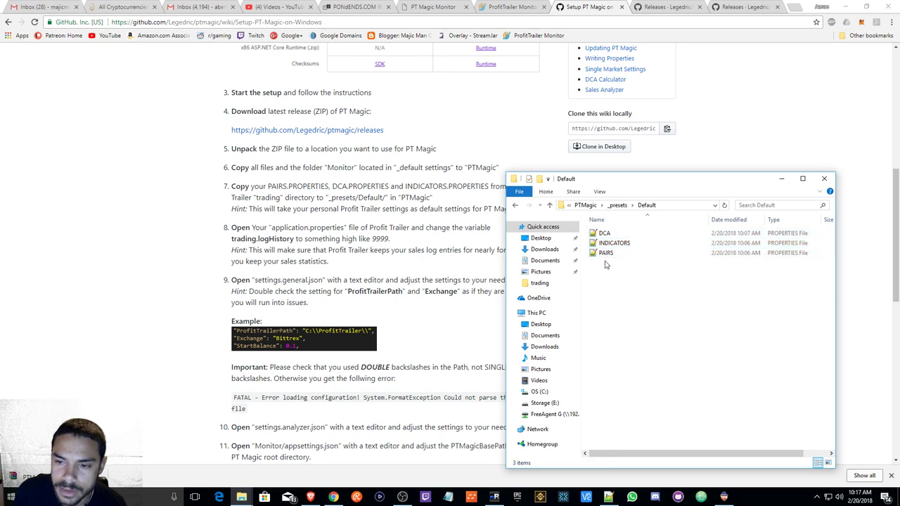
click(781, 179)
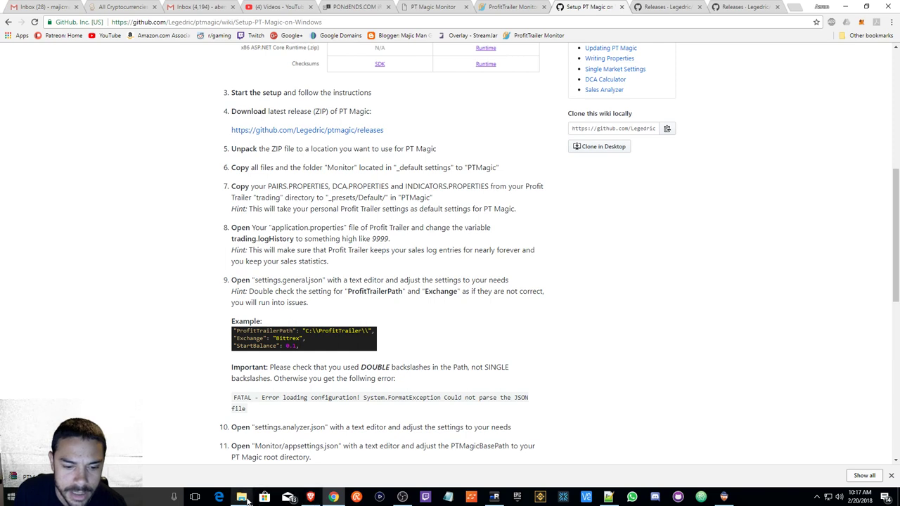
Step: Take the trading window back up to the ProfitTrailer folder and check the PT Magic setup wiki
mouse_move(242, 497)
mouse_move(241, 444)
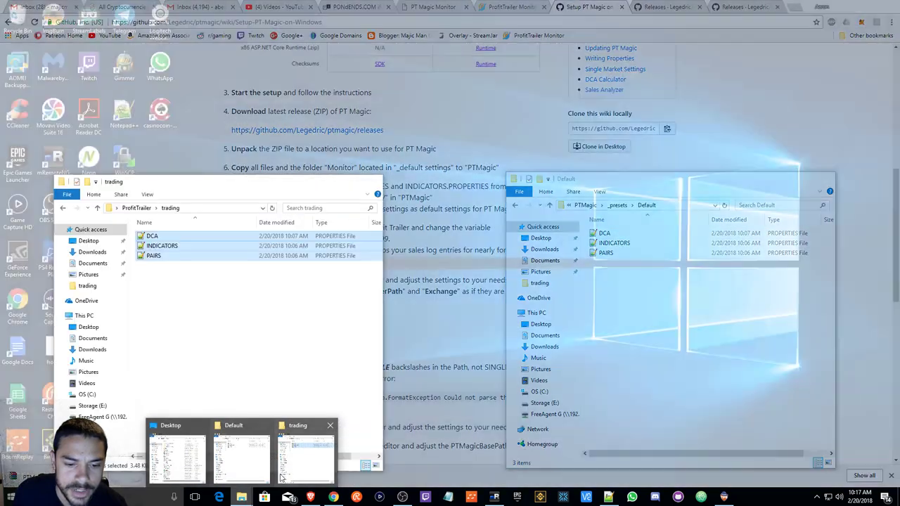
click(281, 478)
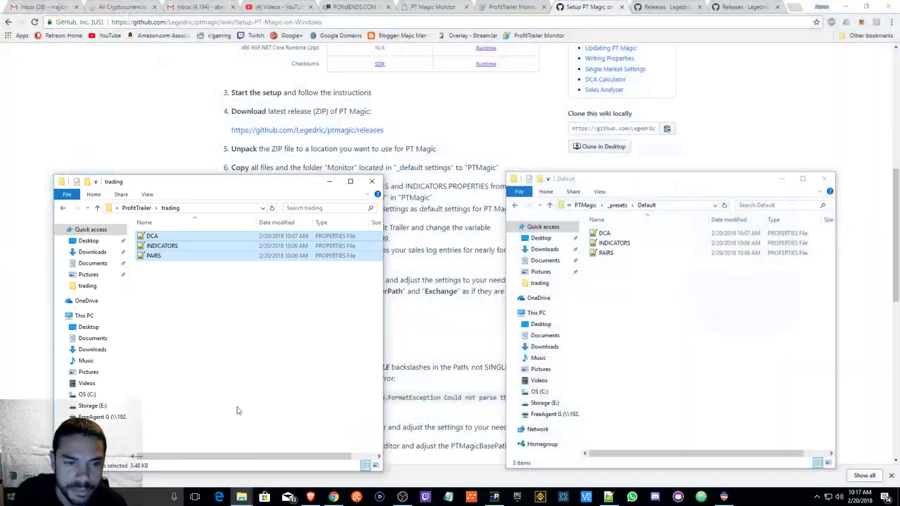
click(64, 210)
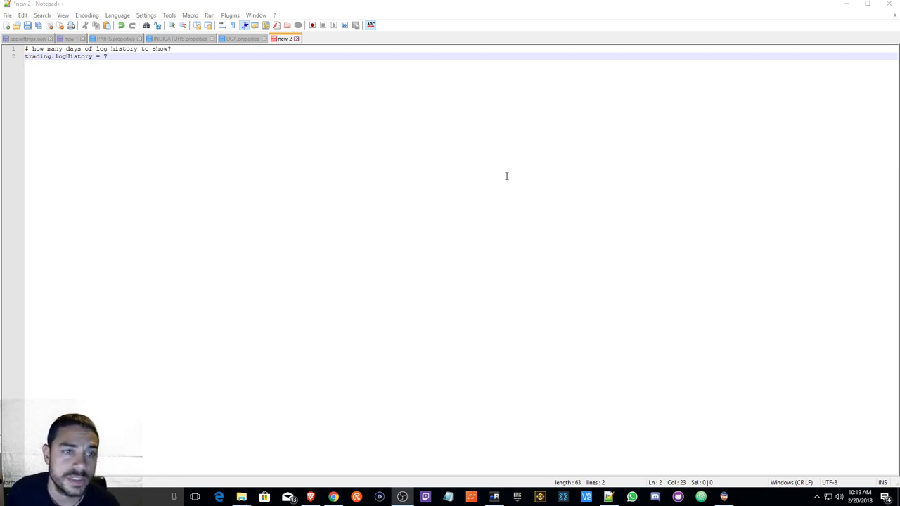
click(332, 497)
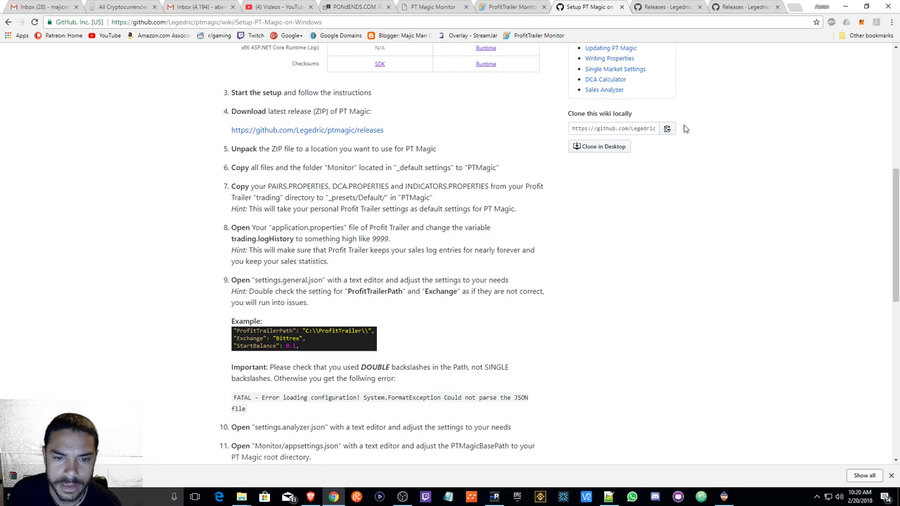
Step: Change trading.logHistory from 7 to 9999 in Notepad++, then return to the wiki in Chrome
click(845, 7)
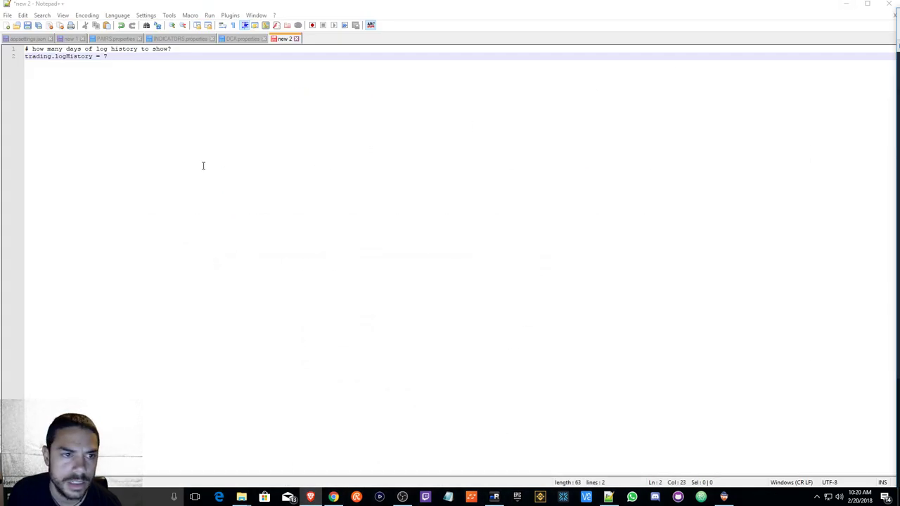
click(126, 57)
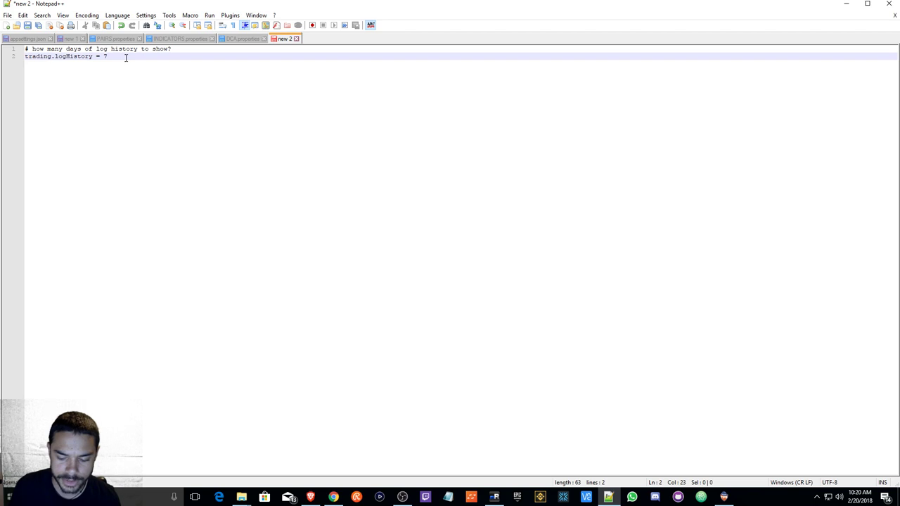
key(BackSpace)
text(9999)
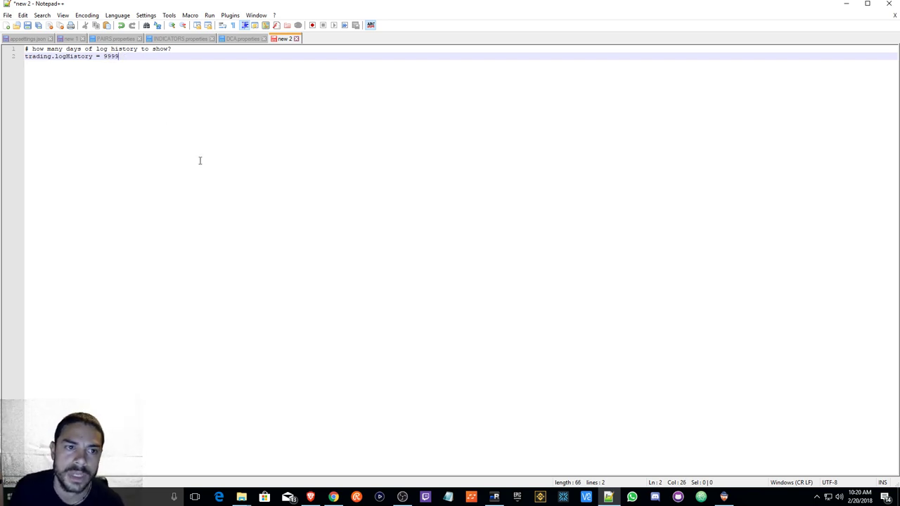
click(846, 4)
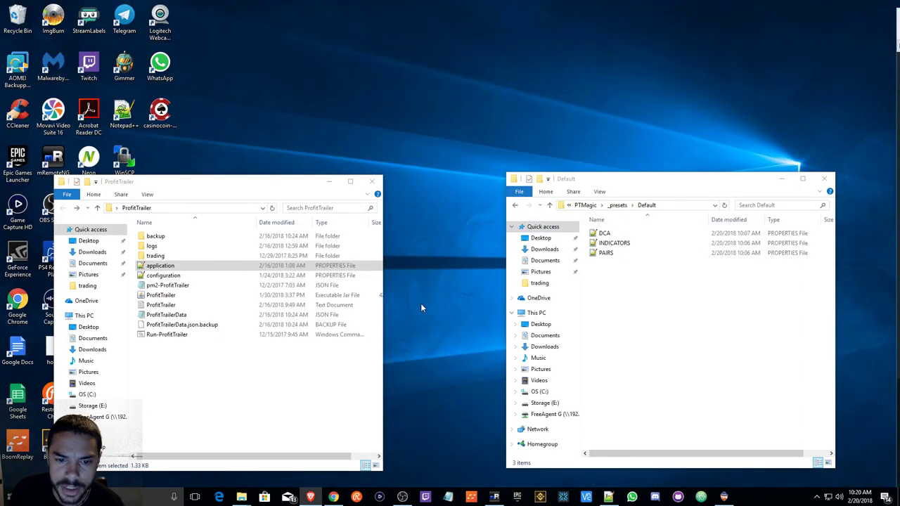
click(333, 497)
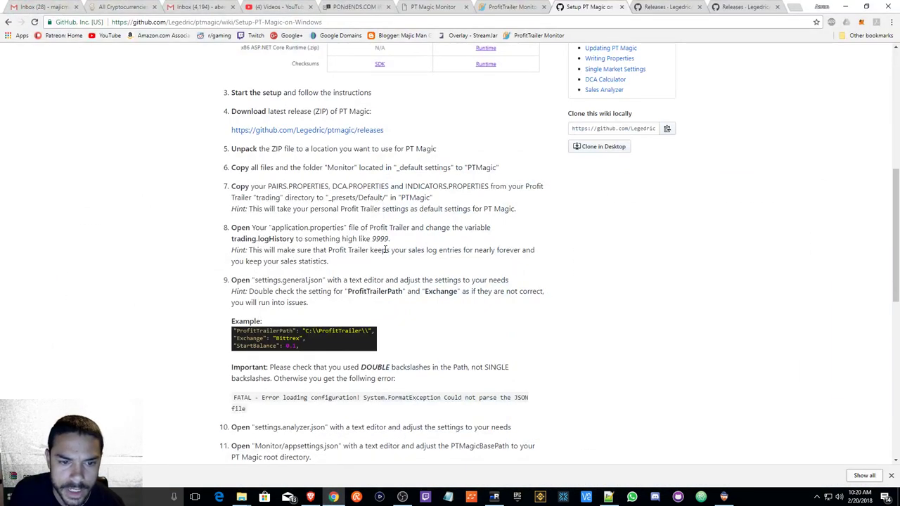
Step: Scroll the wiki to the settings steps and take Explorer back to the PTMagic program folder listing settings.general
scroll(406, 258, down, 1)
scroll(407, 205, down, 1)
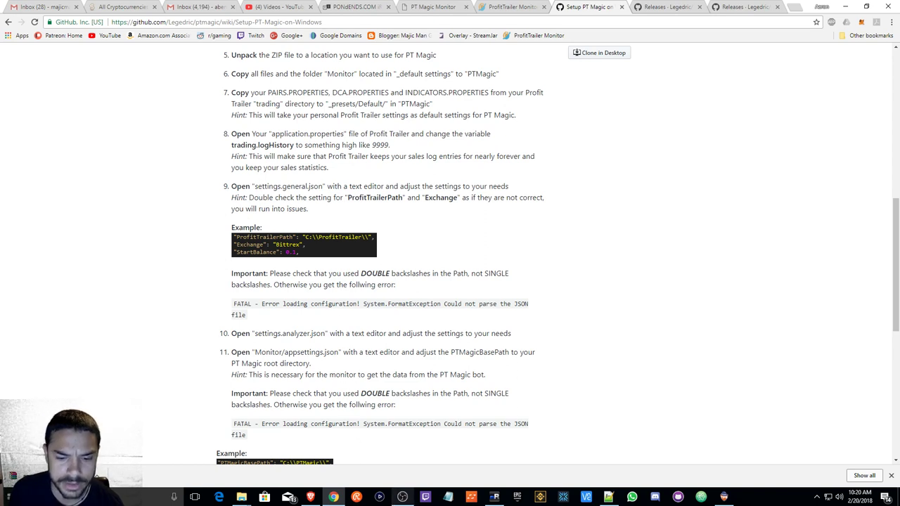
mouse_move(241, 497)
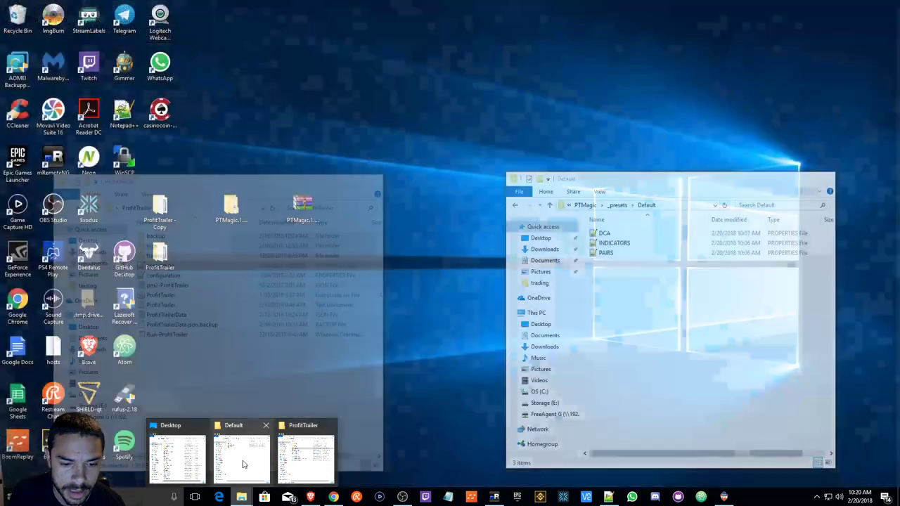
click(301, 465)
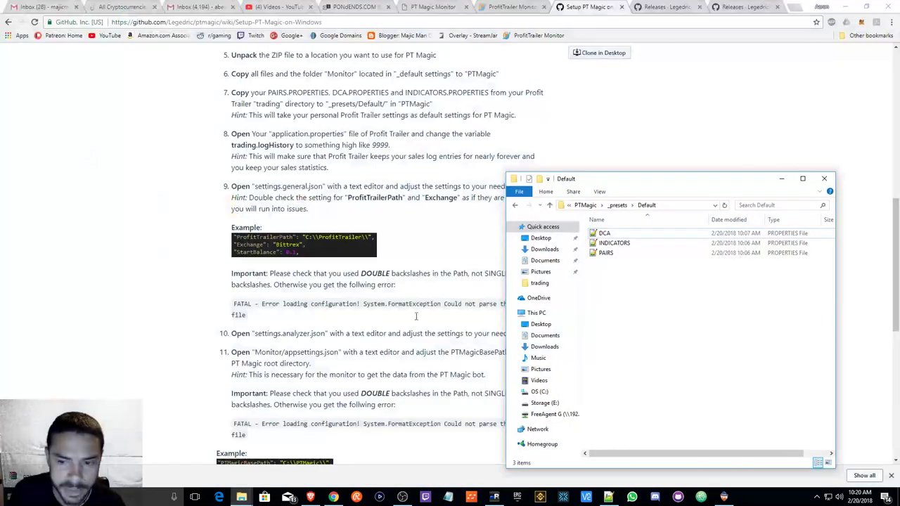
click(516, 206)
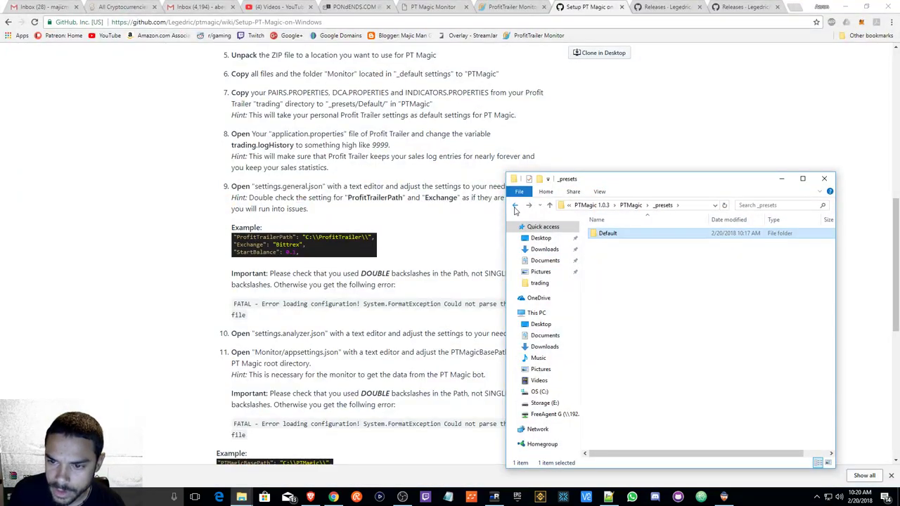
click(515, 206)
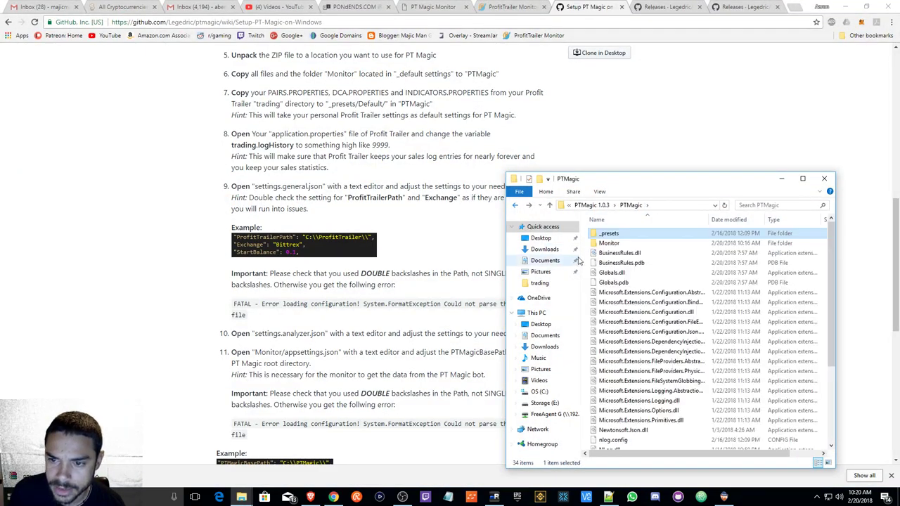
click(515, 206)
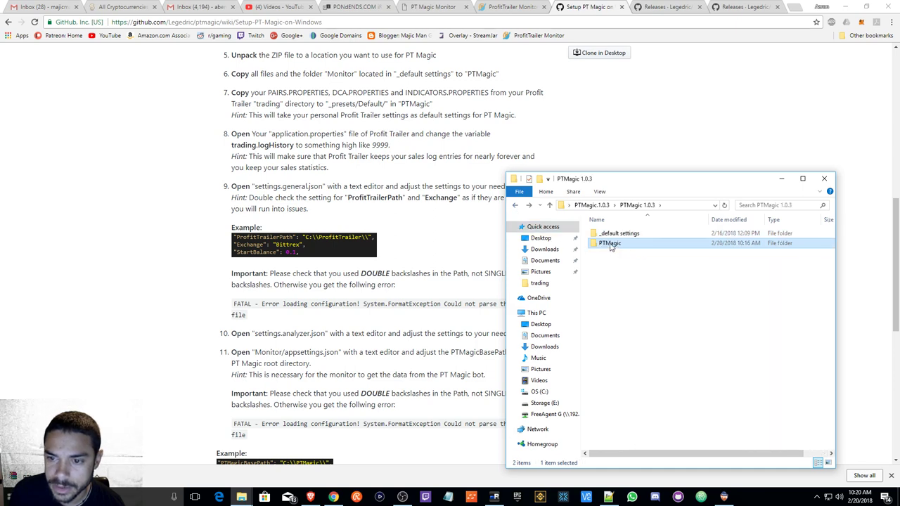
double_click(610, 244)
scroll(622, 302, down, 5)
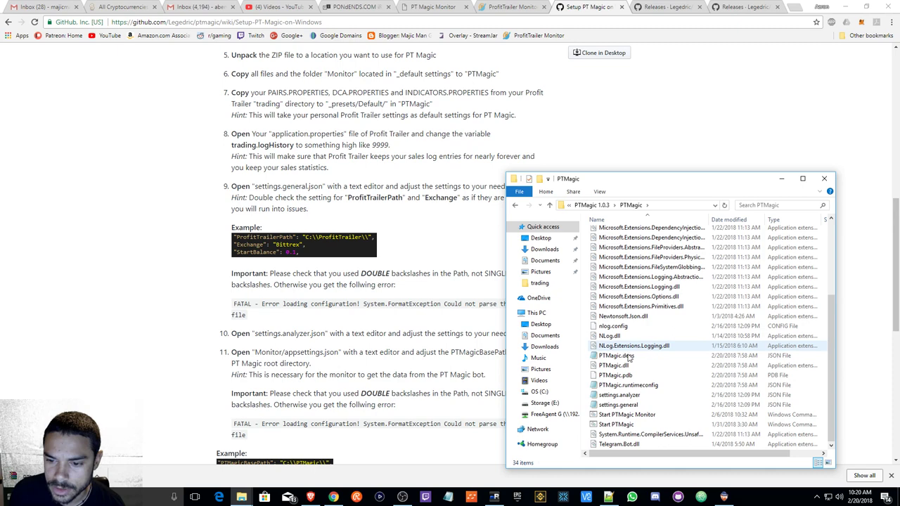
Step: Open settings.general in Notepad and clear the placeholder ProfitTrailerPath value
double_click(618, 406)
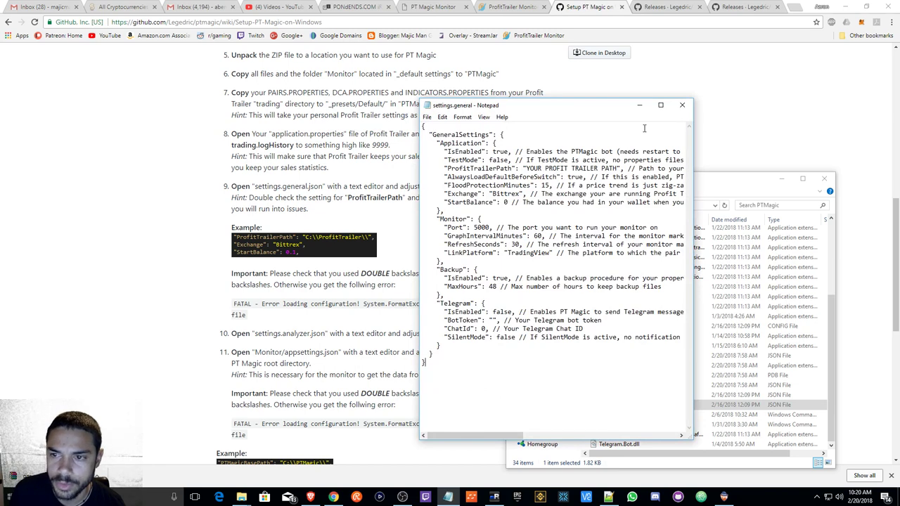
drag(609, 107, 598, 93)
drag(536, 98, 701, 100)
click(781, 179)
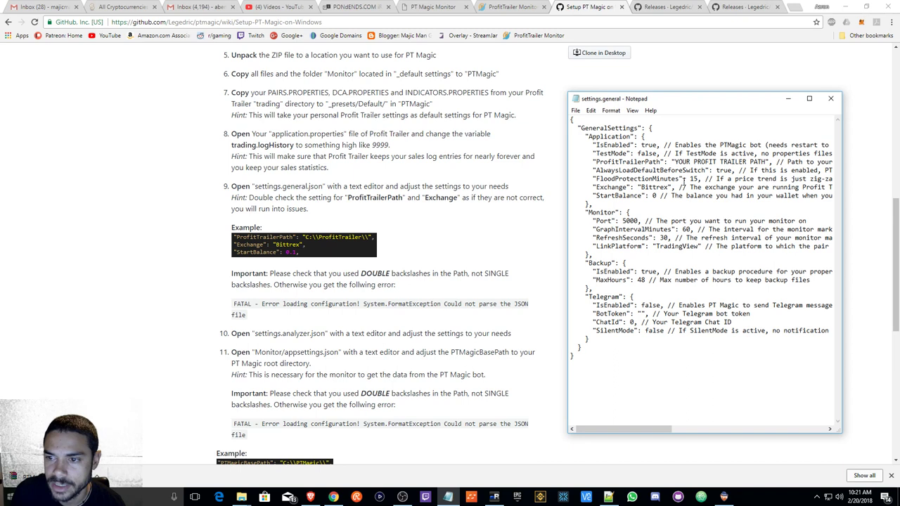
drag(676, 162, 765, 155)
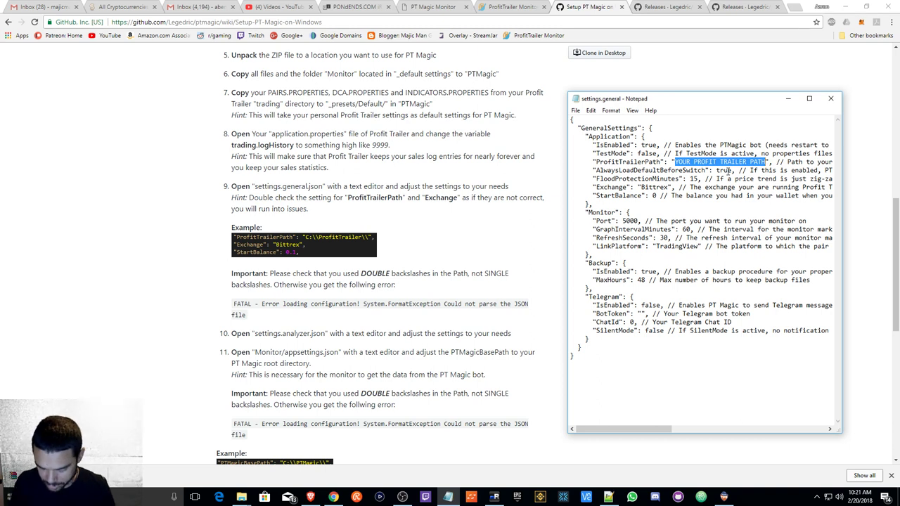
text(C://)
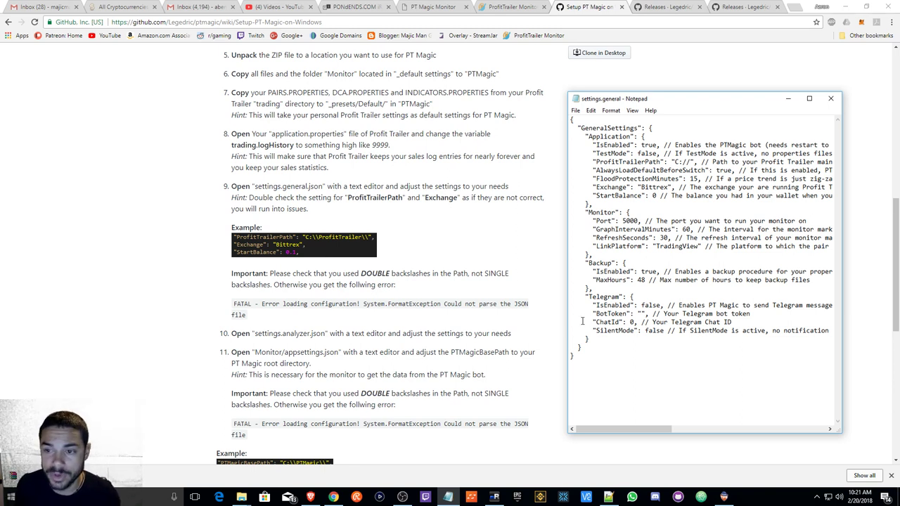
key(BackSpace)
key(BackSpace)
key(BackSpace)
key(BackSpace)
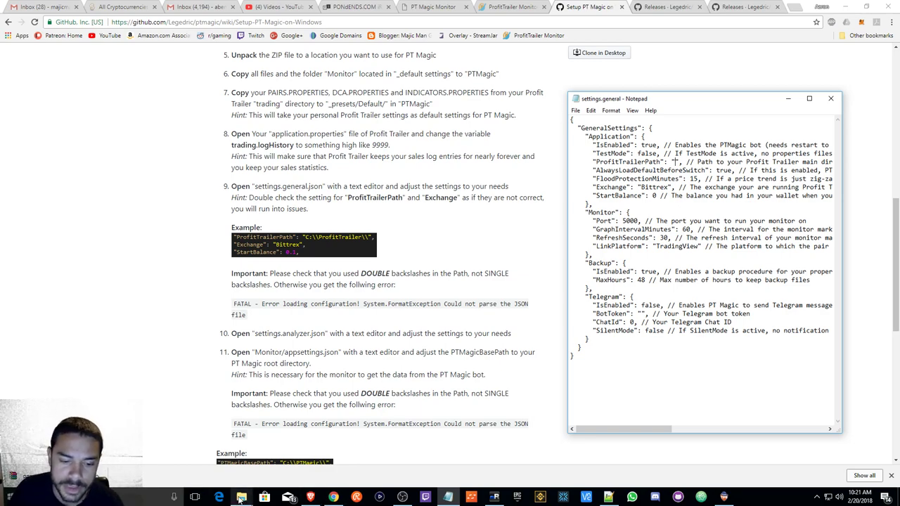
Step: Open ProfitTrailer's trading folder and select its full path in the address bar
mouse_move(241, 498)
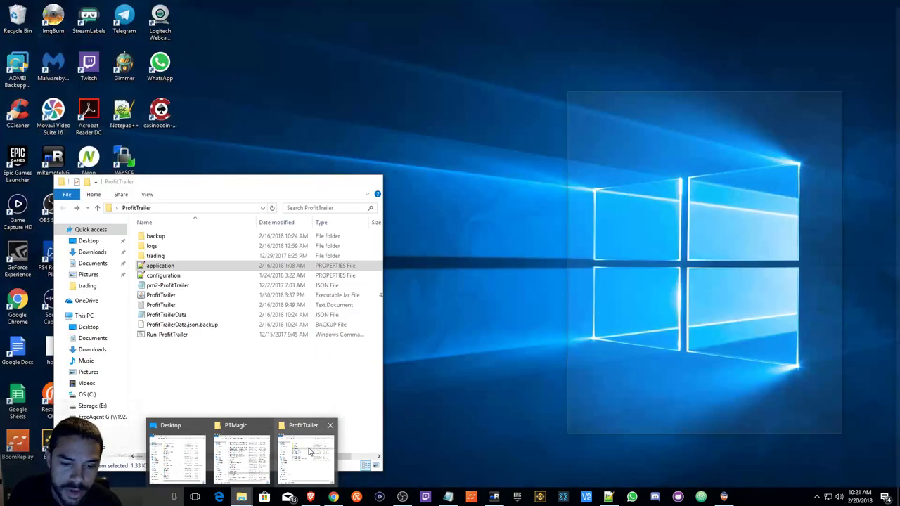
click(309, 452)
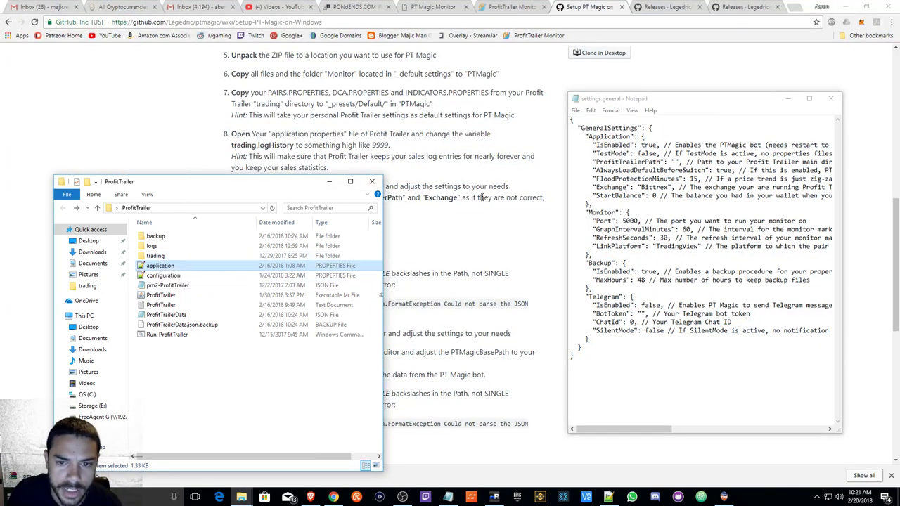
double_click(156, 257)
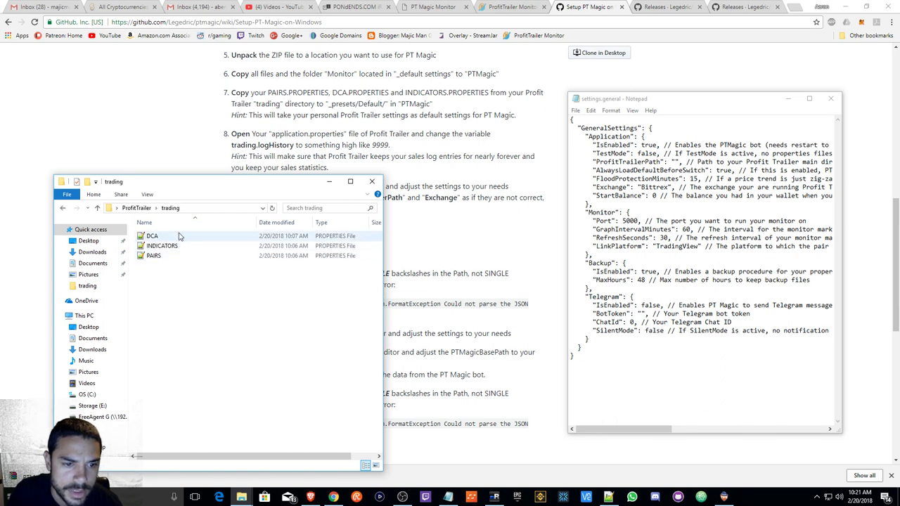
click(203, 209)
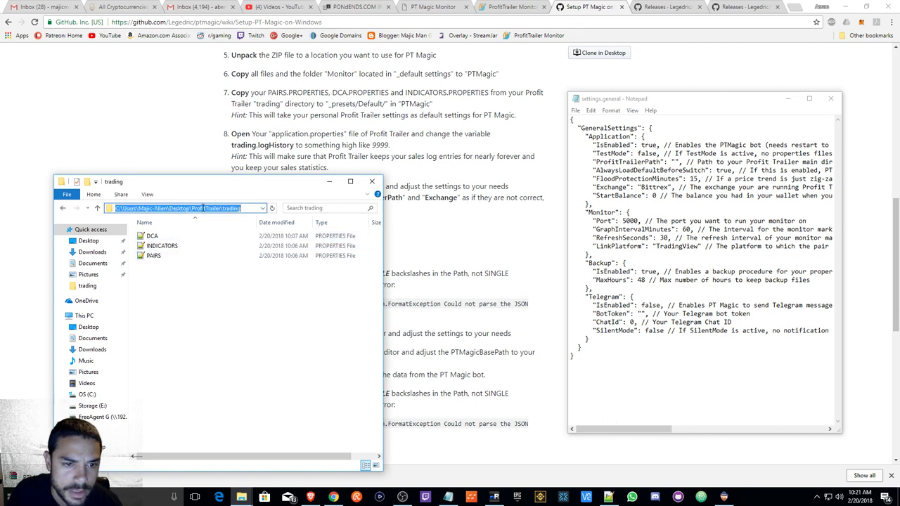
key(Escape)
click(239, 208)
click(246, 208)
drag(246, 208, 114, 209)
key(ctrl+c)
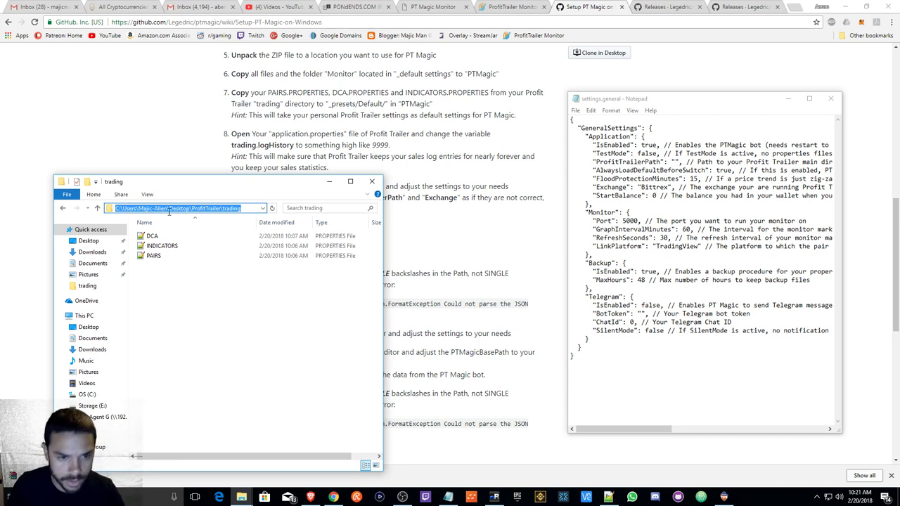
Step: Paste the trading folder path into ProfitTrailerPath and double its backslashes
click(676, 163)
key(ctrl+v)
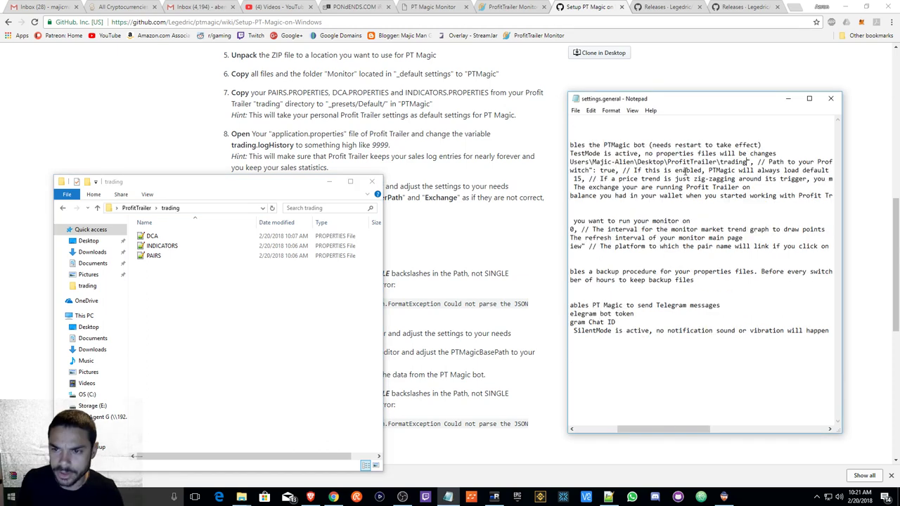
drag(567, 301, 517, 309)
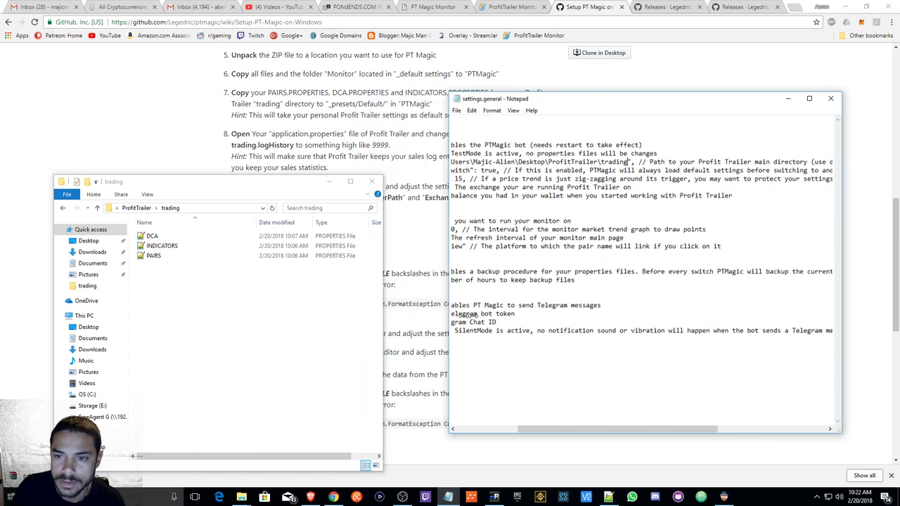
click(561, 427)
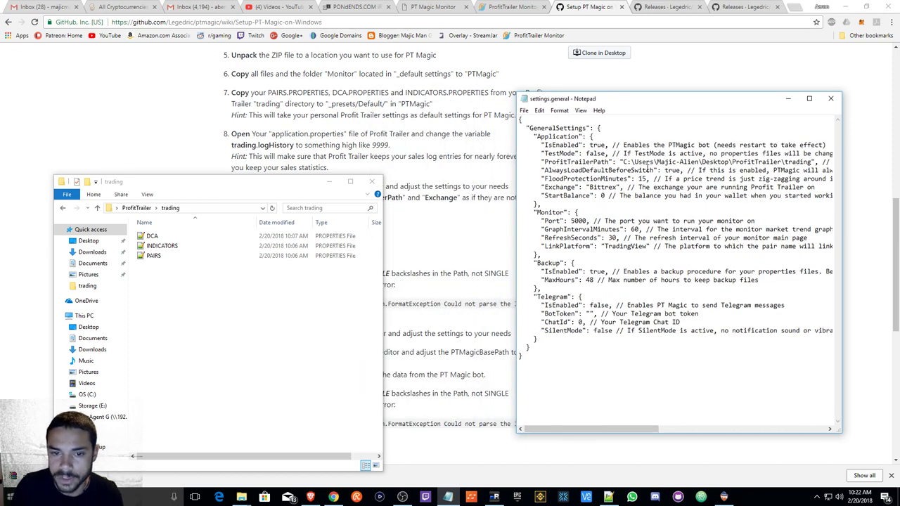
click(329, 182)
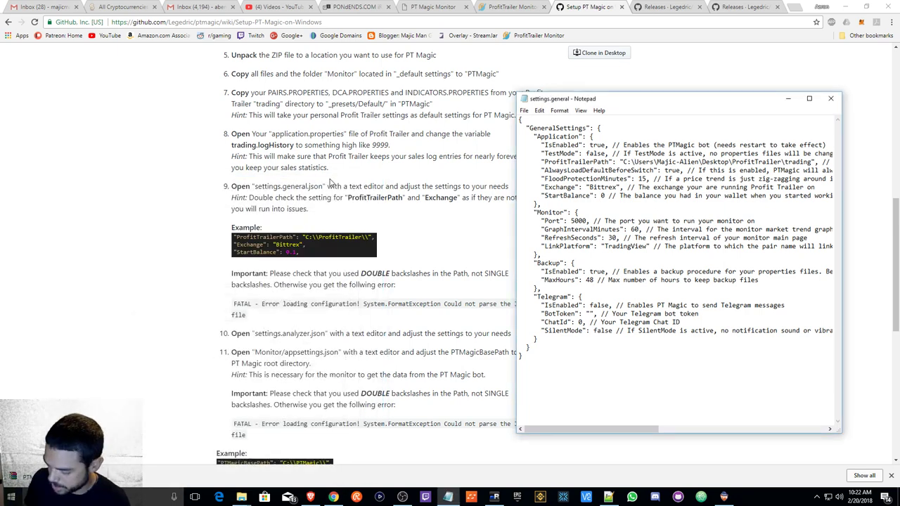
text(\)
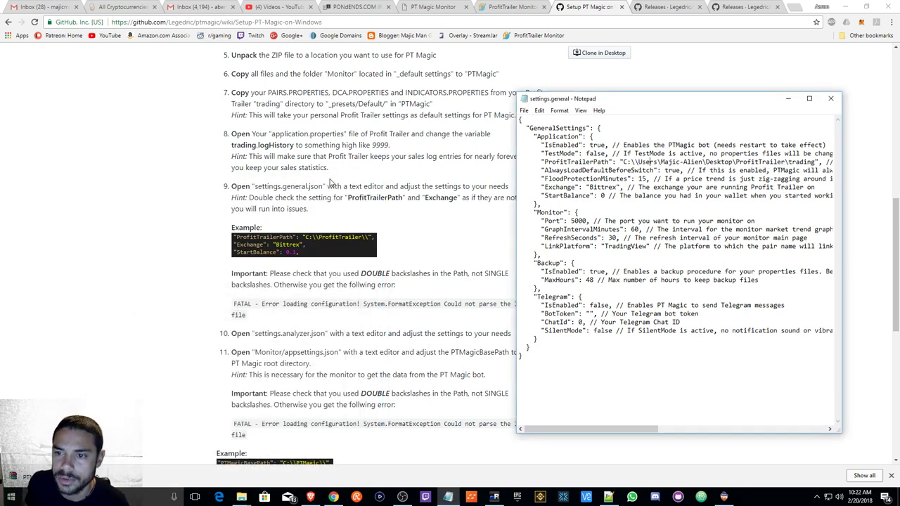
text(\)
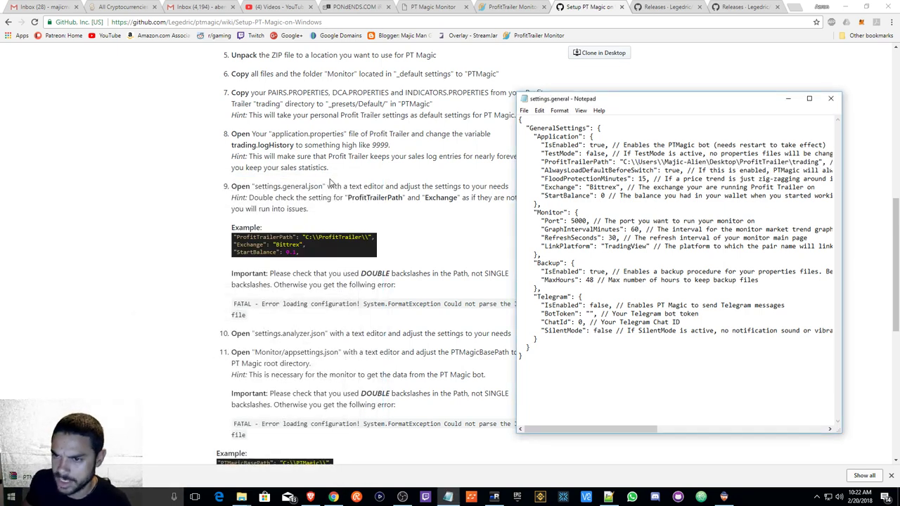
key(Right)
key(Right)
key(Right)
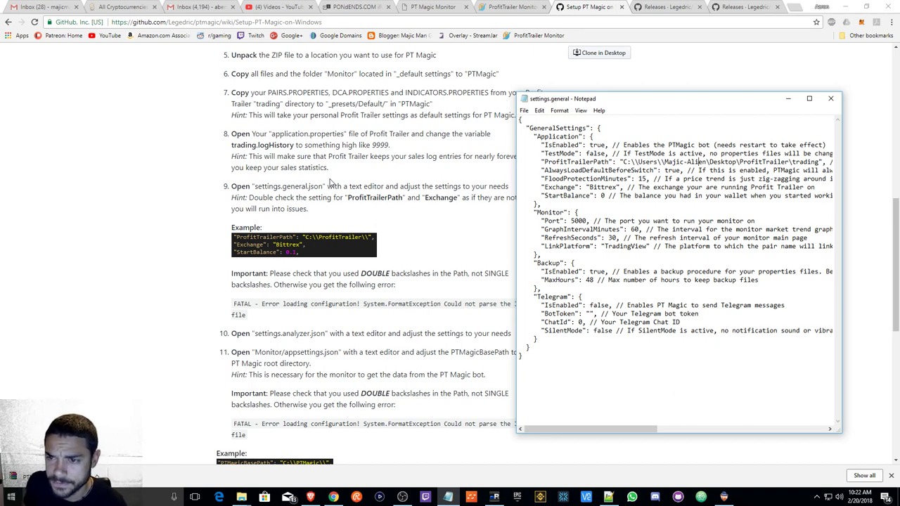
text(\)
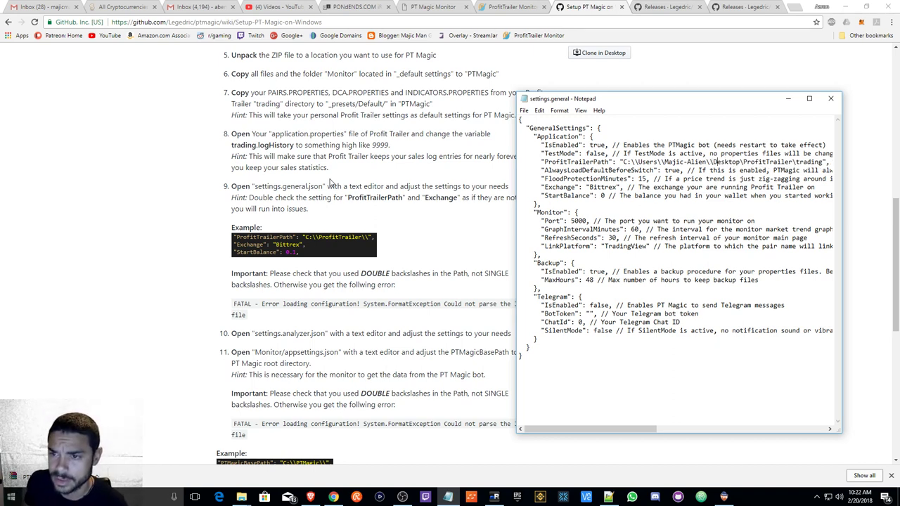
text(\)
key(Right)
key(Right)
key(Right)
key(Right)
key(Right)
key(Right)
key(Right)
key(Right)
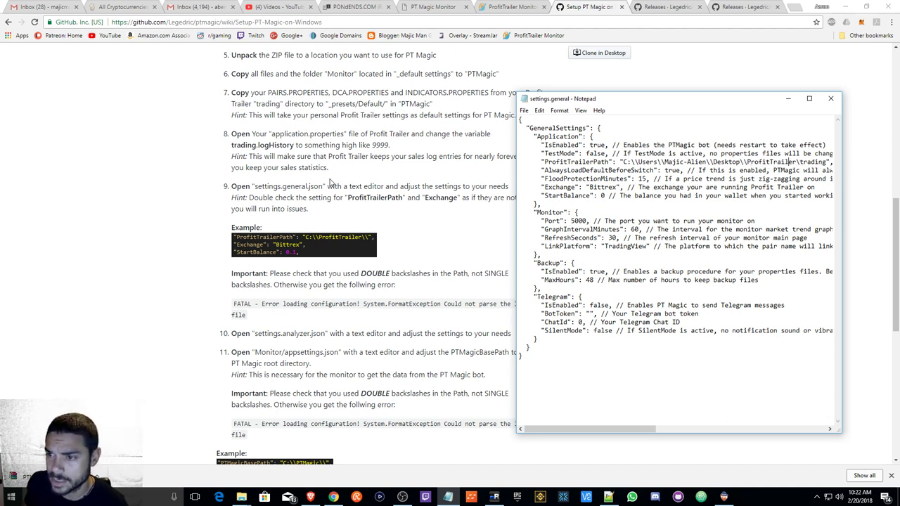
text(\)
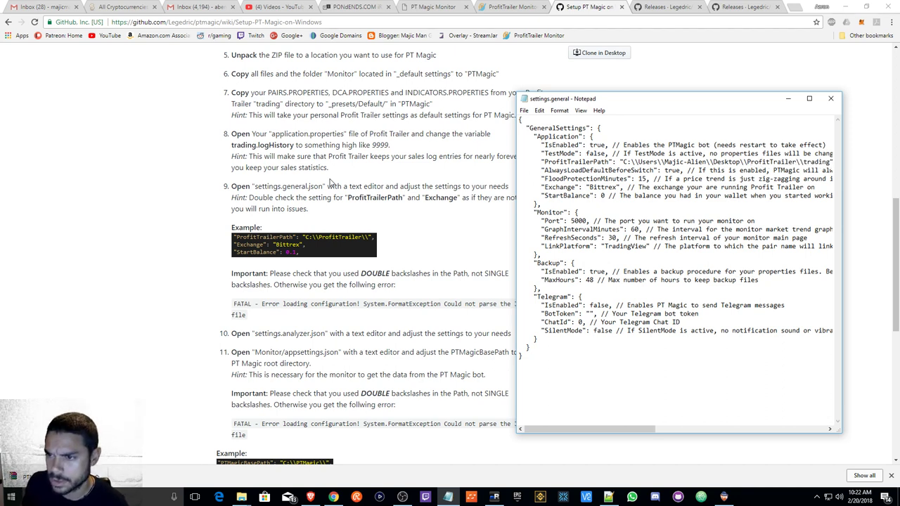
click(494, 497)
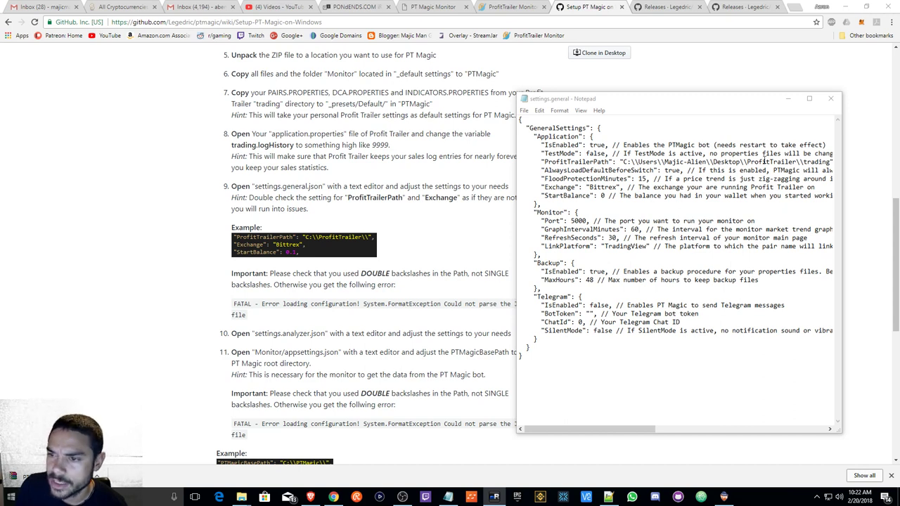
Step: Trim \\trading from ProfitTrailerPath, change Exchange from Bittrex to Binance and set StartBalance to 0.65
click(800, 162)
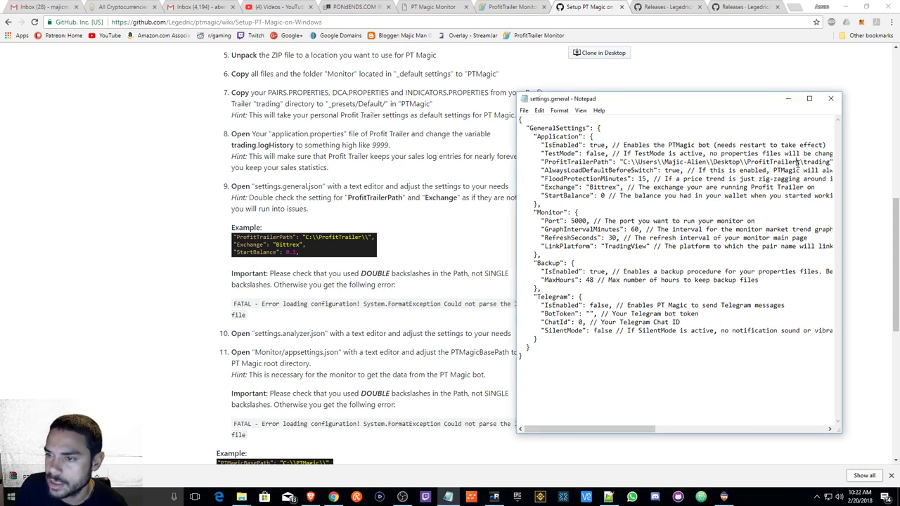
key(Delete)
key(Delete)
key(Delete)
key(Delete)
key(Delete)
key(Delete)
key(Delete)
key(Delete)
key(Delete)
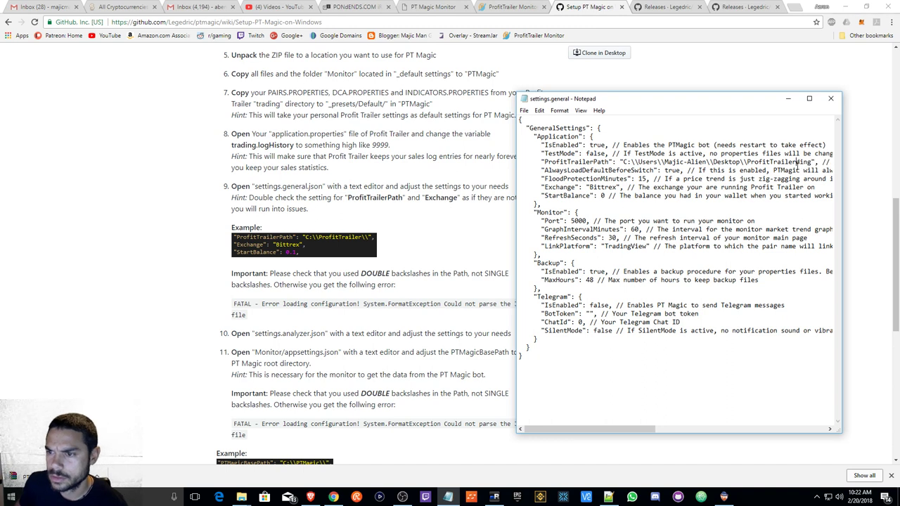
key(Delete)
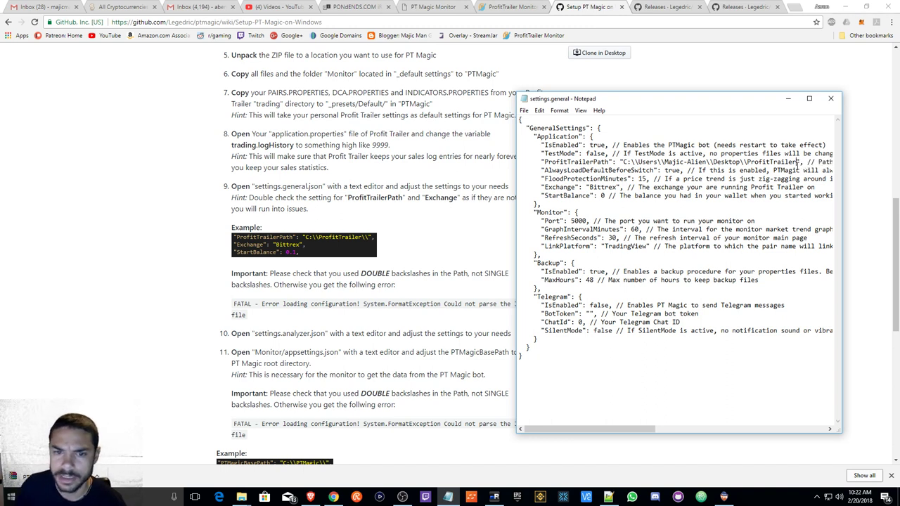
click(618, 188)
key(BackSpace)
key(BackSpace)
key(BackSpace)
key(BackSpace)
key(BackSpace)
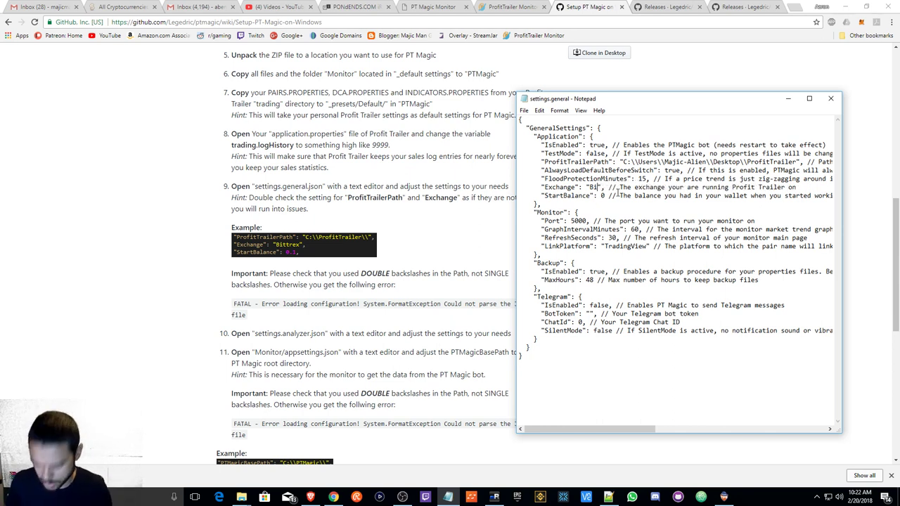
text(nance)
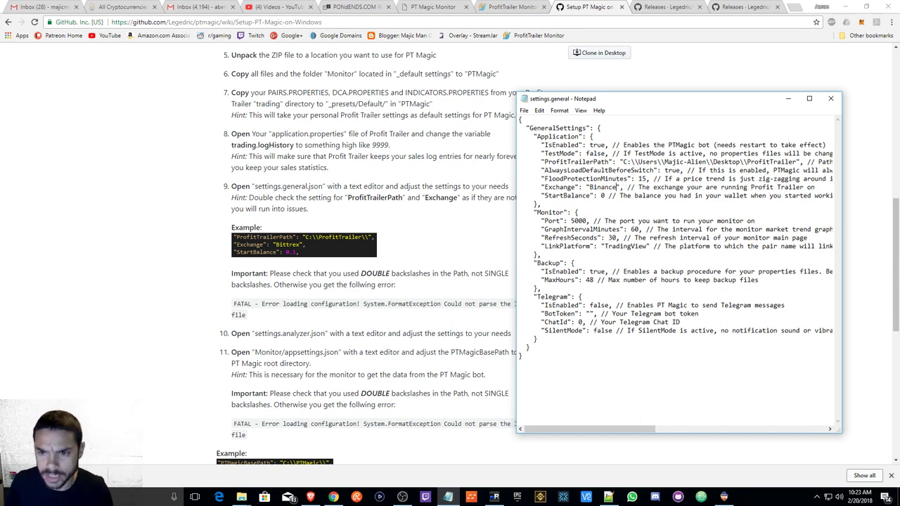
double_click(603, 195)
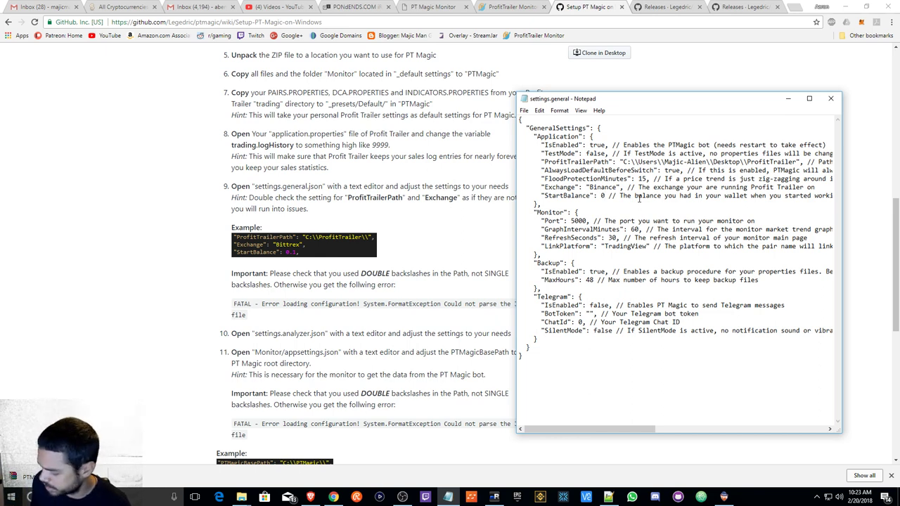
text(.6)
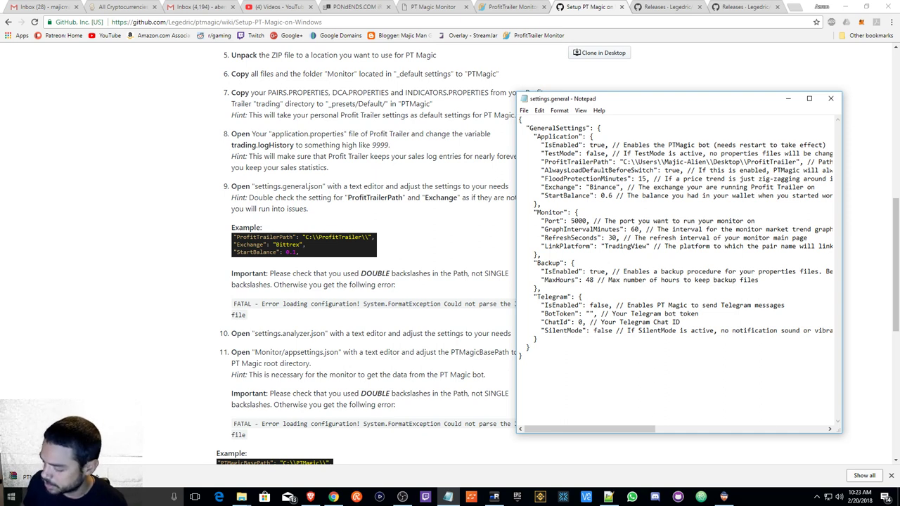
text(5)
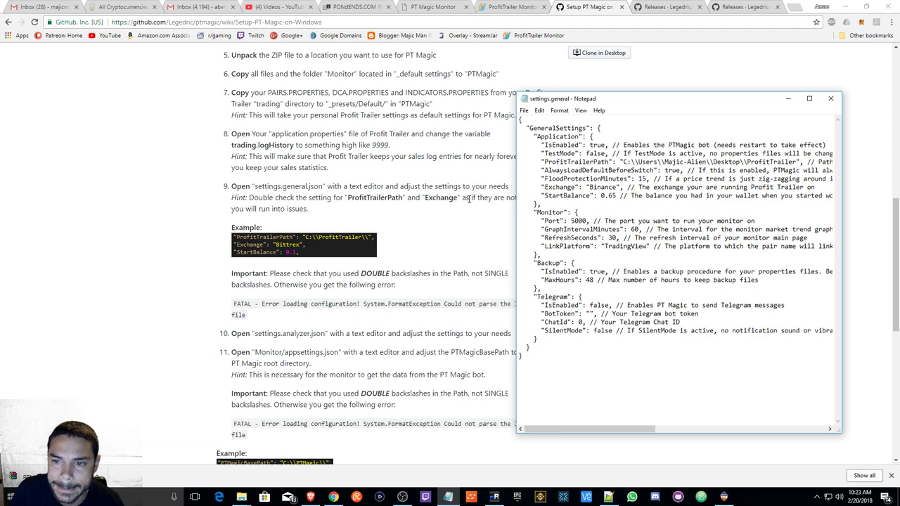
click(469, 200)
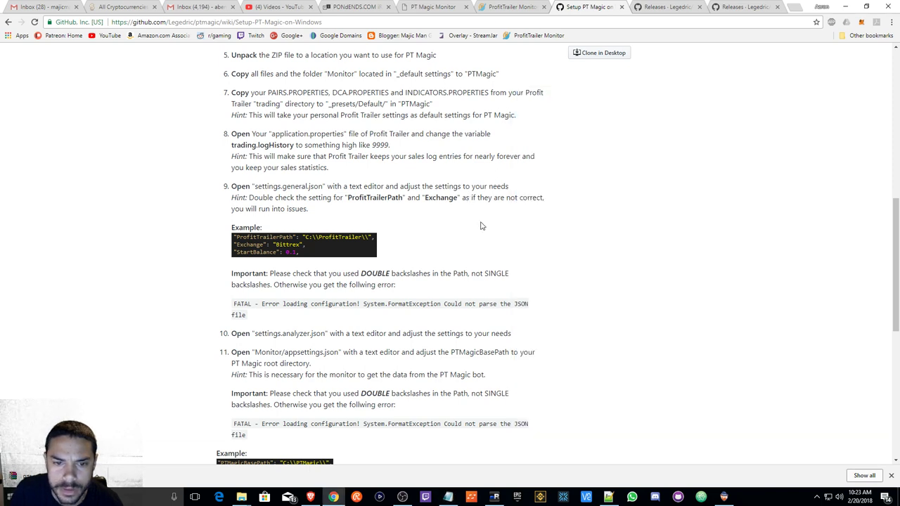
Step: Scroll the wiki down to steps 12–13 on starting PT Magic and the monitor console screenshot
scroll(444, 267, down, 3)
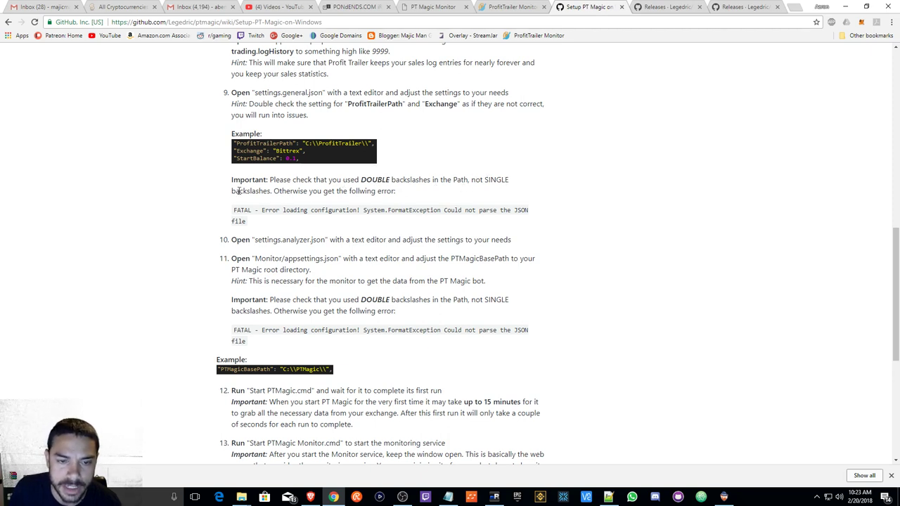
drag(280, 211, 525, 210)
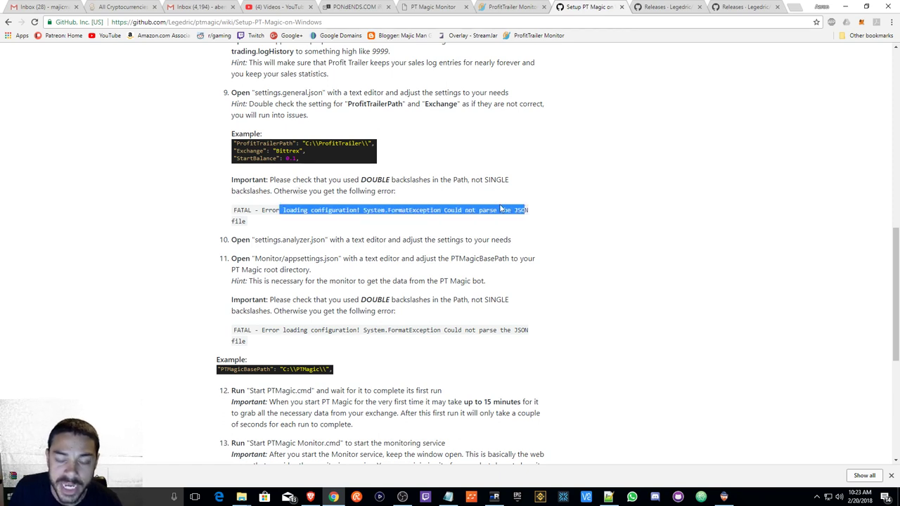
click(483, 208)
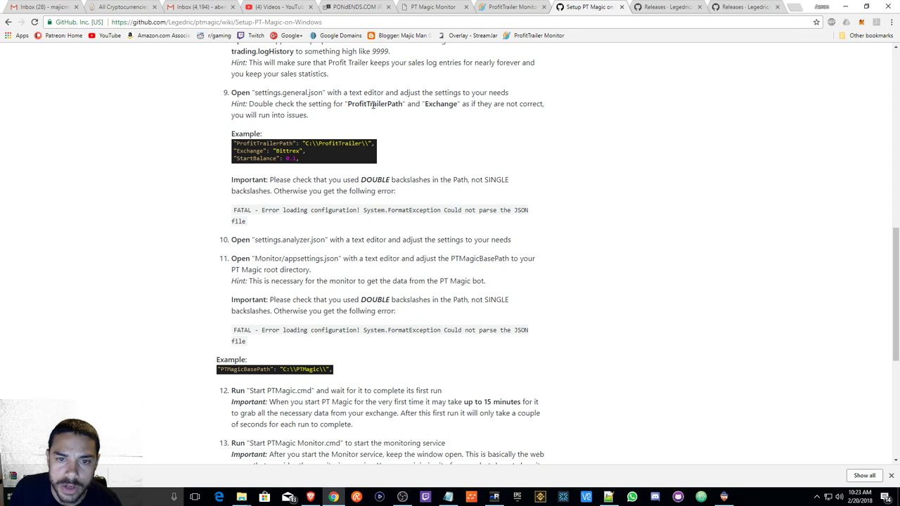
scroll(257, 246, down, 1)
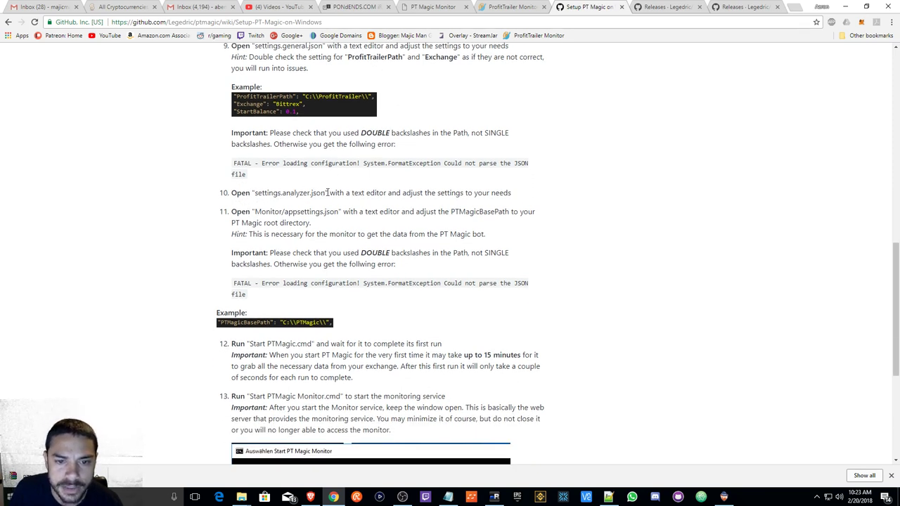
scroll(355, 203, down, 1)
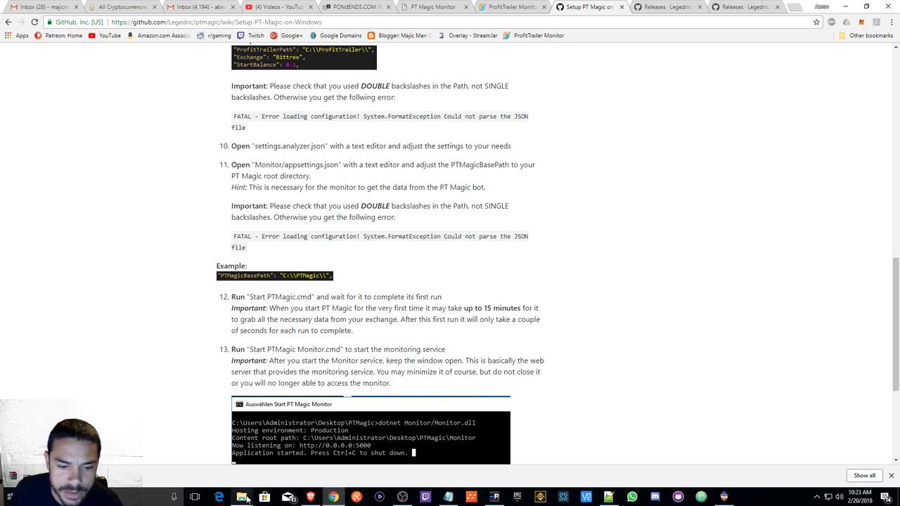
Step: Open settings.analyzer from the PTMagic folder in Notepad, scroll through its settings, then minimize it
mouse_move(246, 498)
click(245, 457)
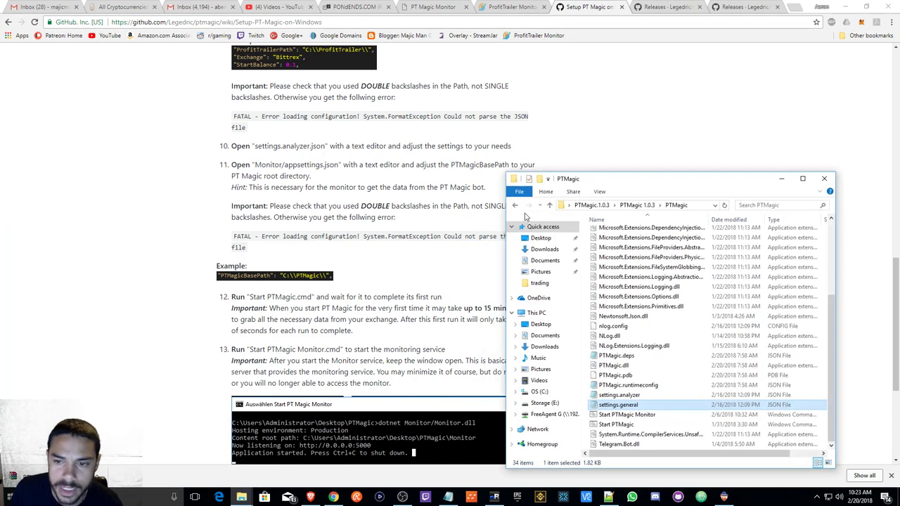
double_click(611, 395)
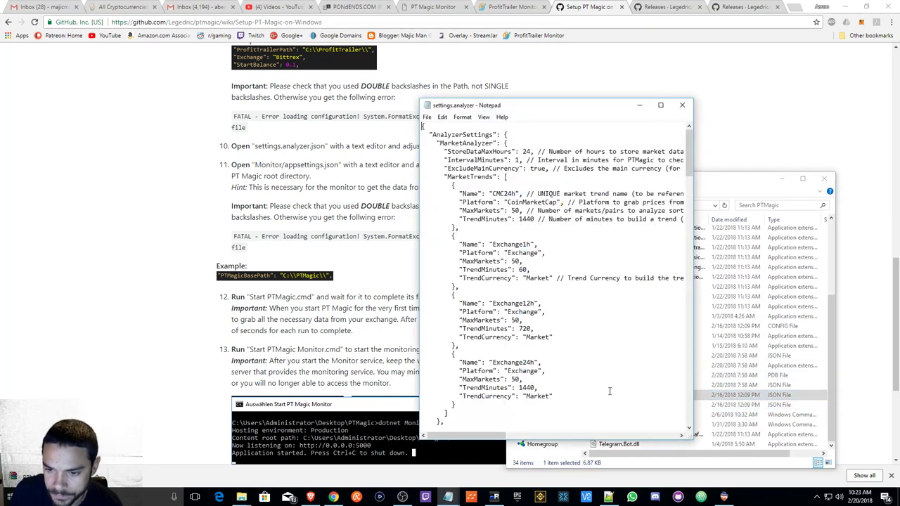
click(782, 178)
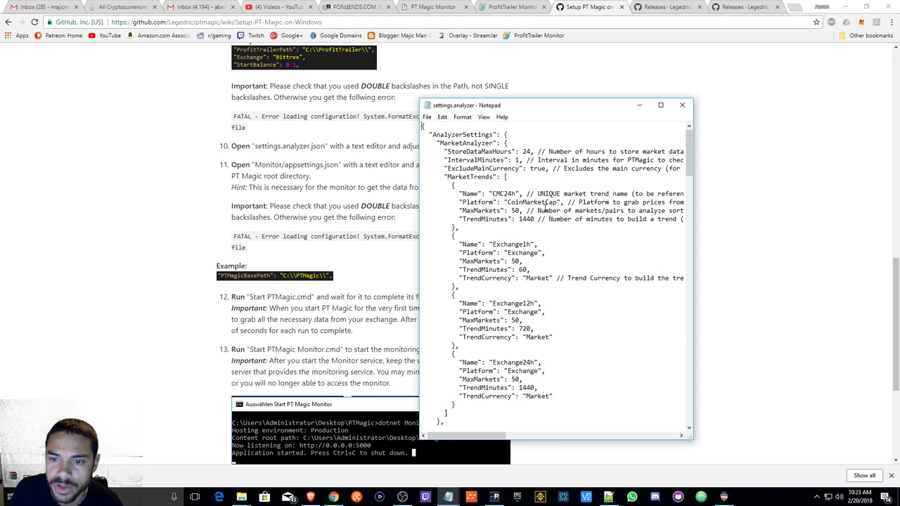
scroll(545, 210, down, 5)
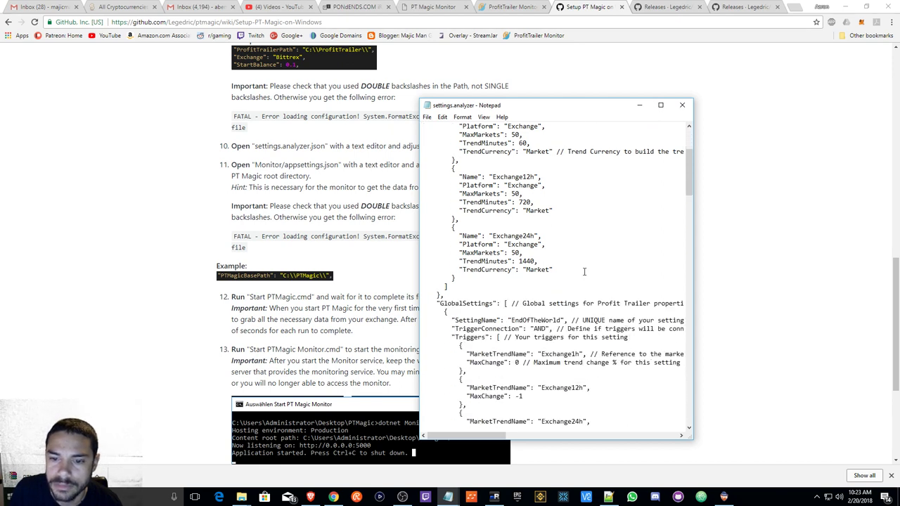
scroll(574, 261, down, 8)
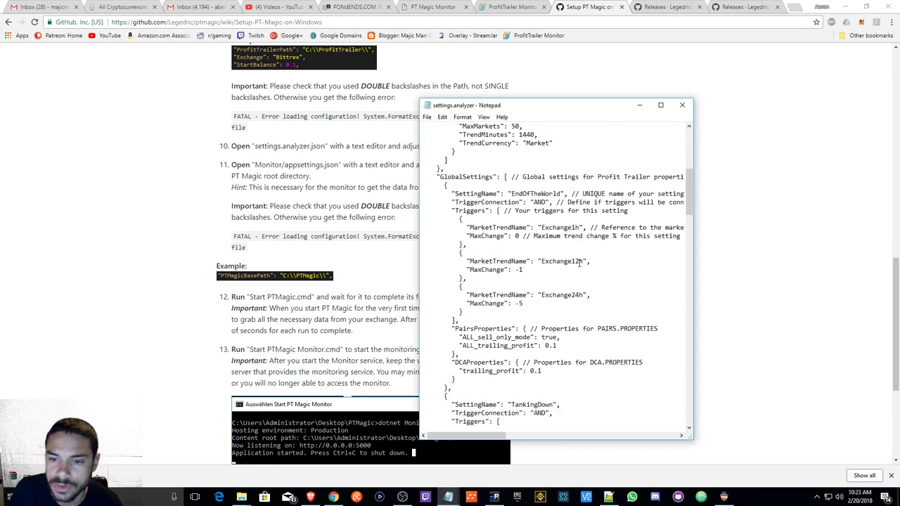
scroll(578, 263, down, 18)
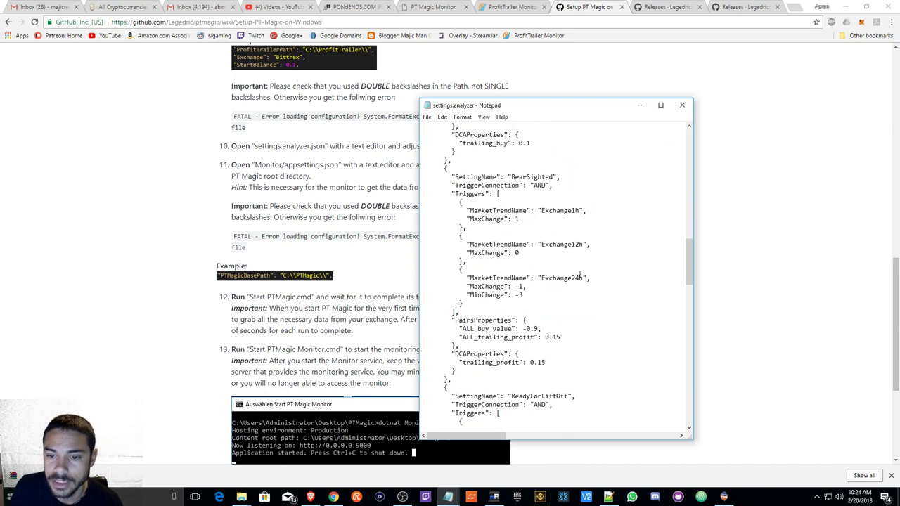
drag(687, 272, 640, 149)
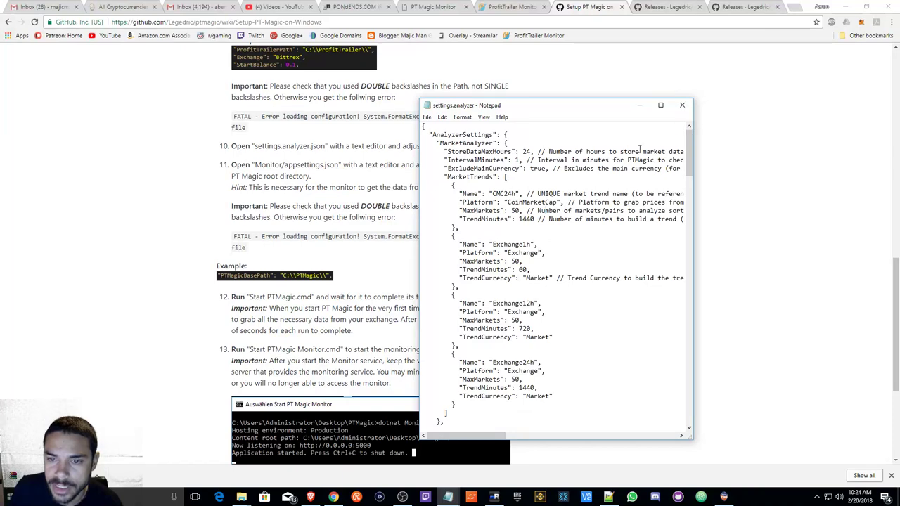
click(641, 106)
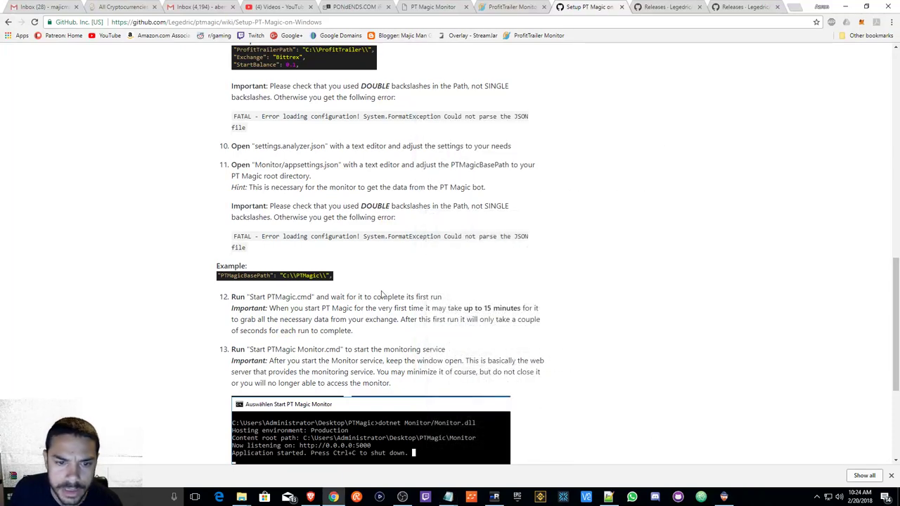
scroll(364, 303, down, 2)
scroll(288, 206, up, 2)
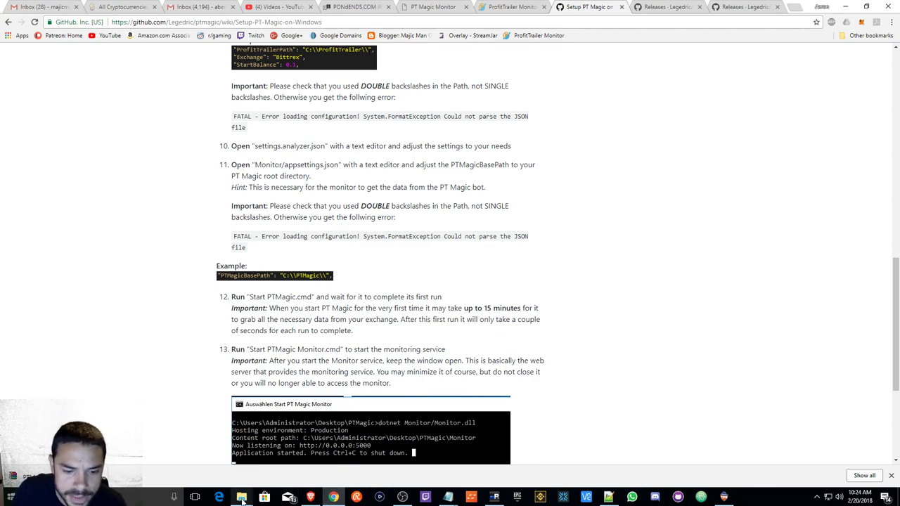
Step: Open appsettings.json from the Monitor folder and select the YOUR PT MAGIC PATH placeholder
mouse_move(241, 499)
click(252, 461)
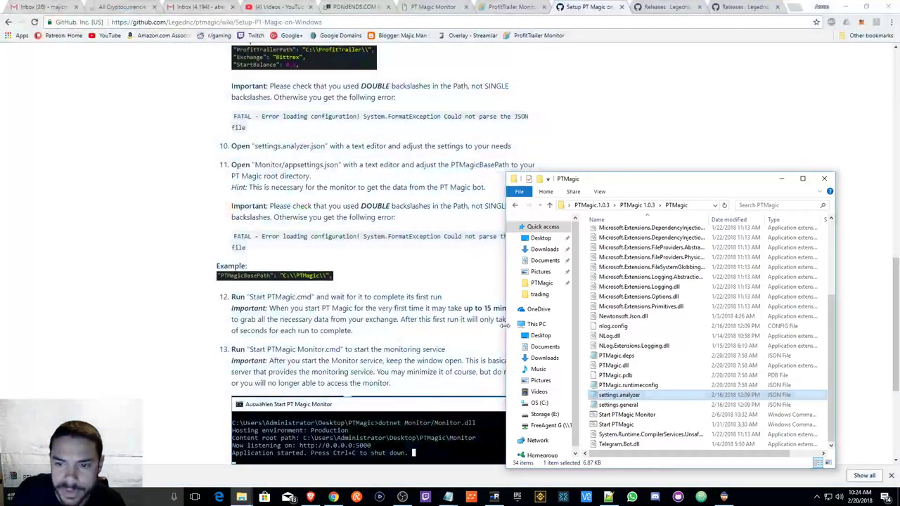
scroll(643, 302, up, 4)
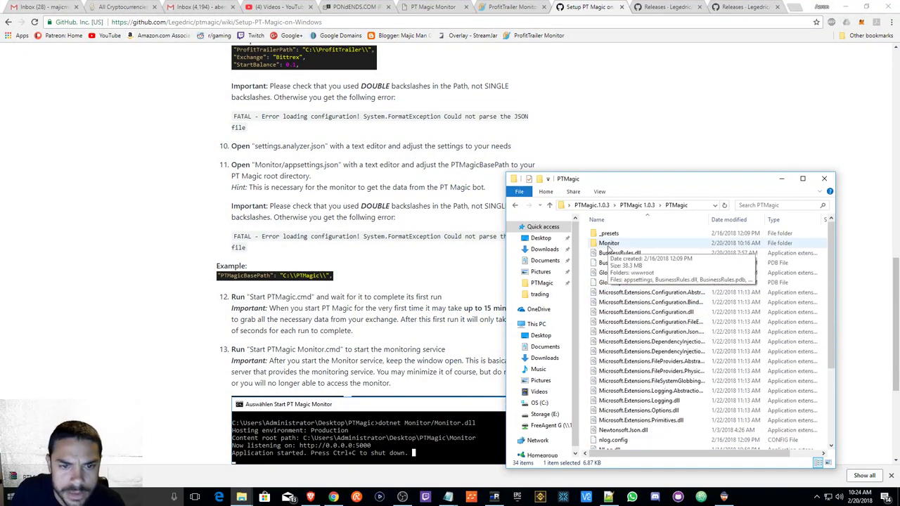
double_click(609, 245)
click(613, 244)
double_click(613, 244)
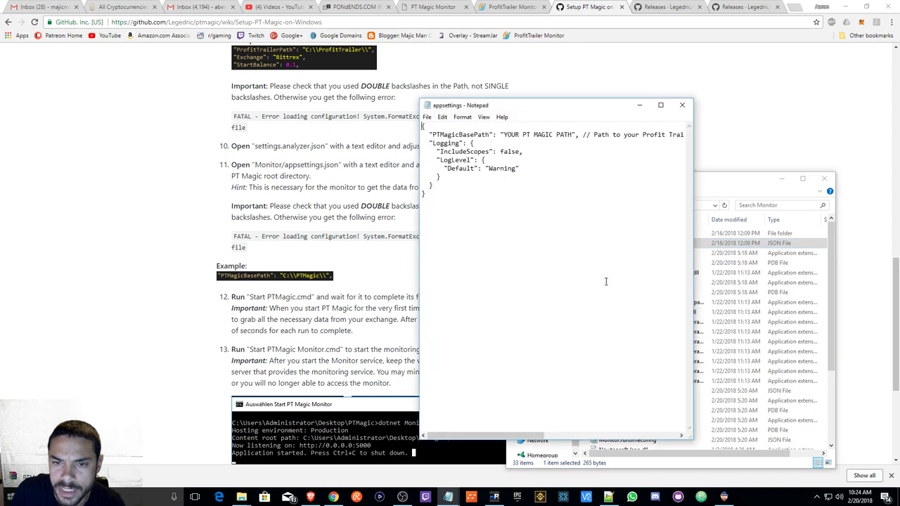
drag(573, 134, 503, 136)
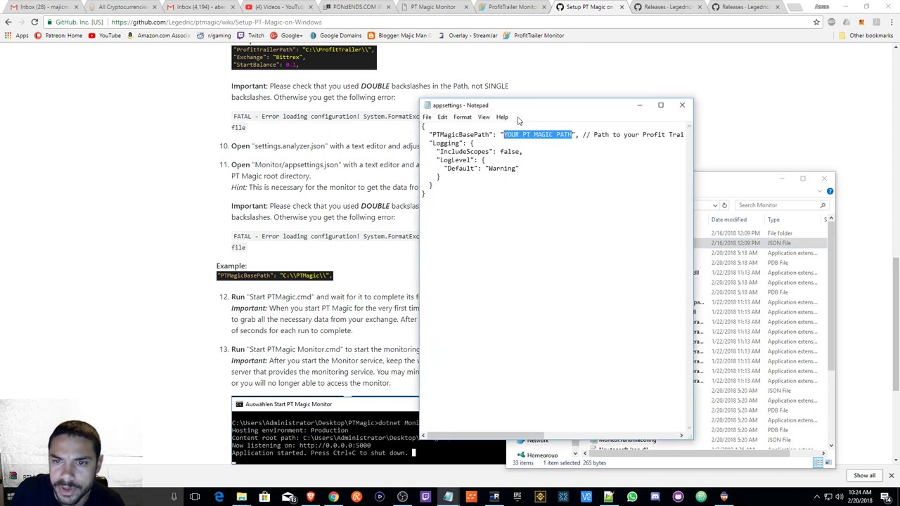
Step: Navigate Explorer back into the PTMagic folder and select its full address-bar path
drag(530, 107, 157, 132)
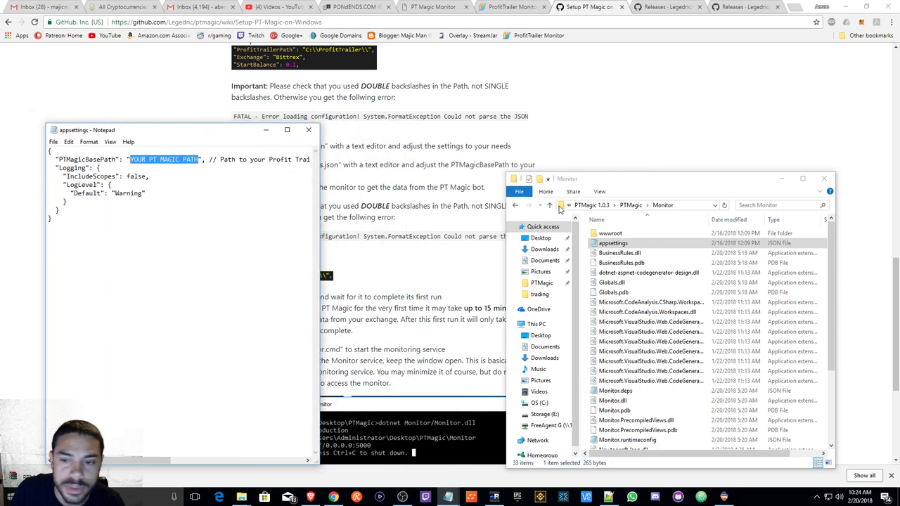
click(516, 205)
click(516, 205)
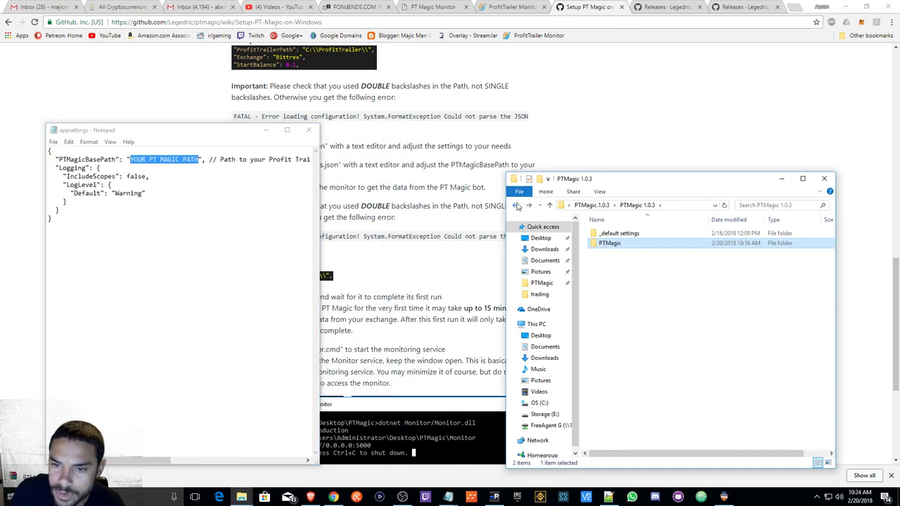
click(517, 206)
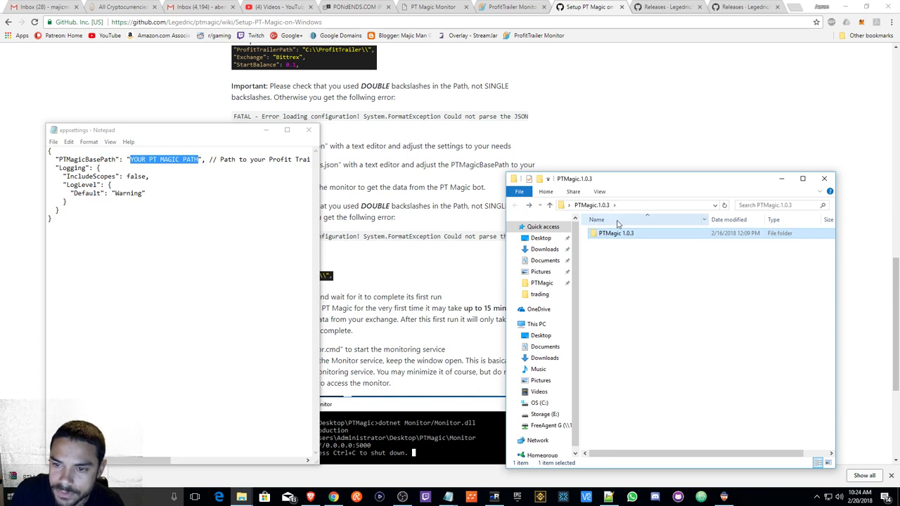
click(633, 205)
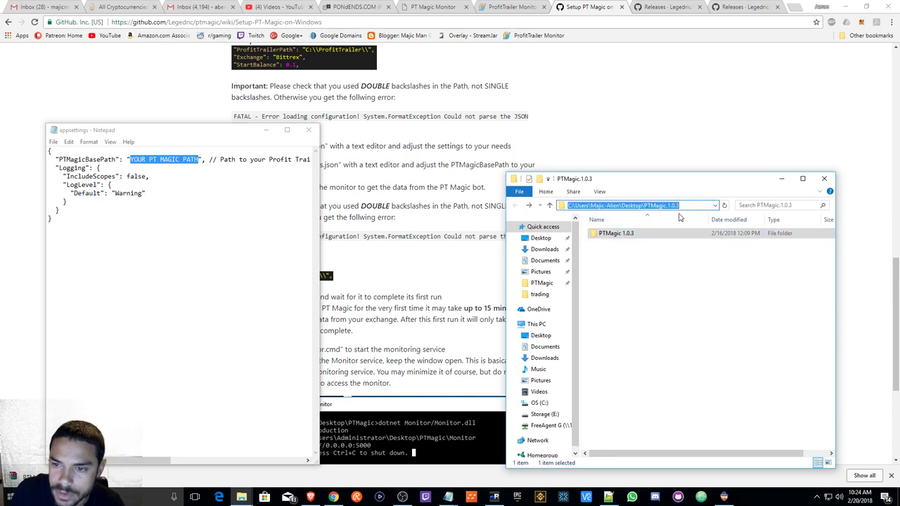
click(529, 205)
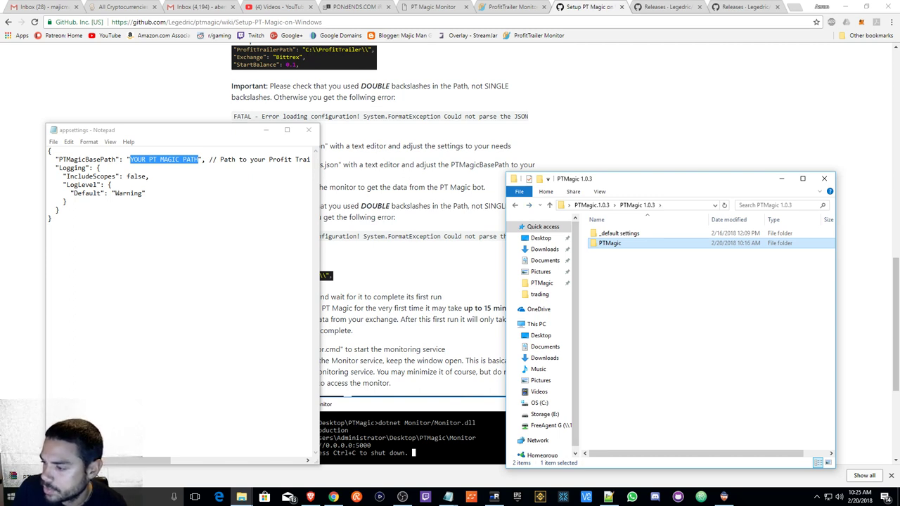
key(alt+Tab)
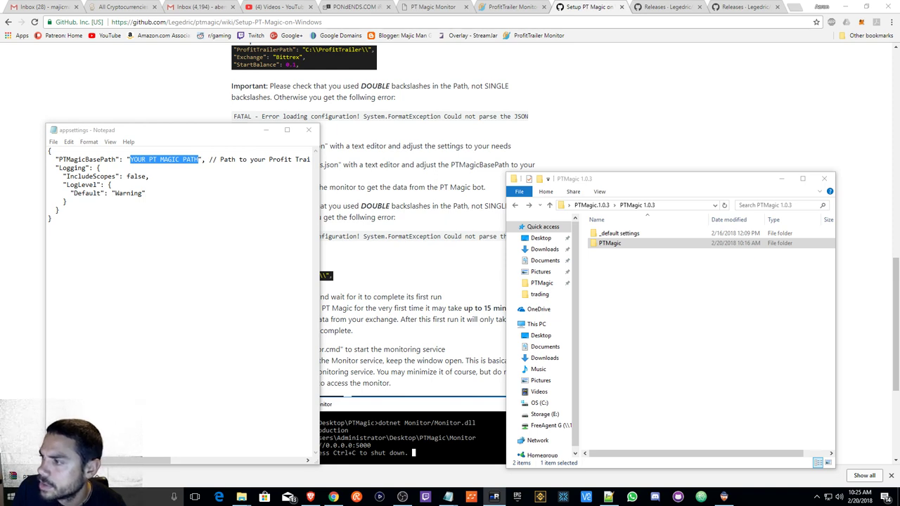
click(609, 243)
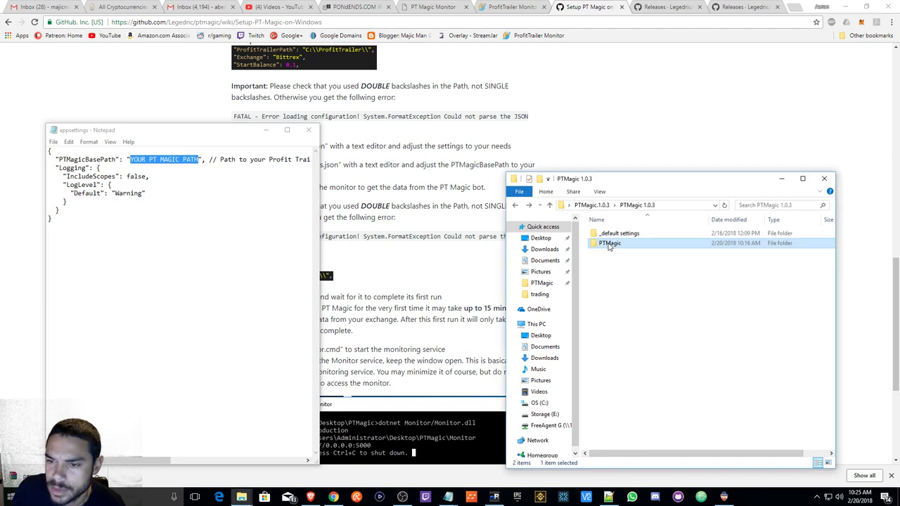
double_click(609, 243)
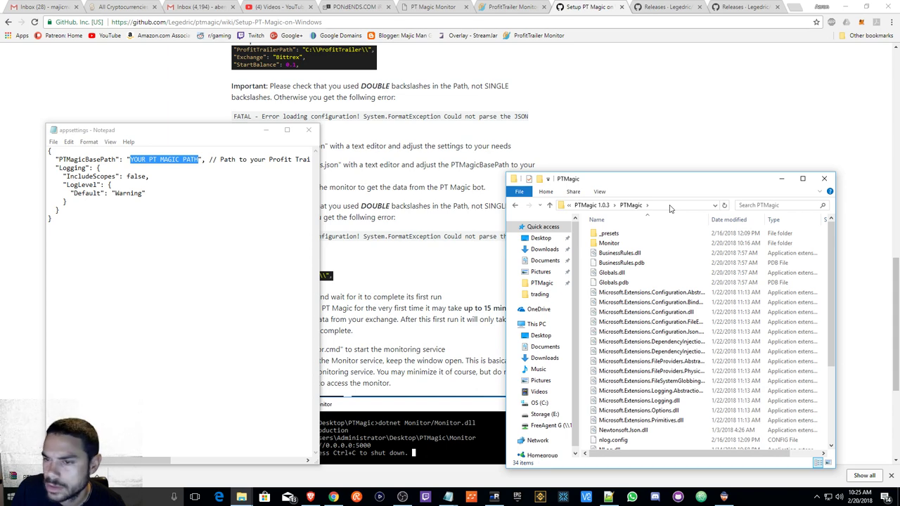
click(670, 209)
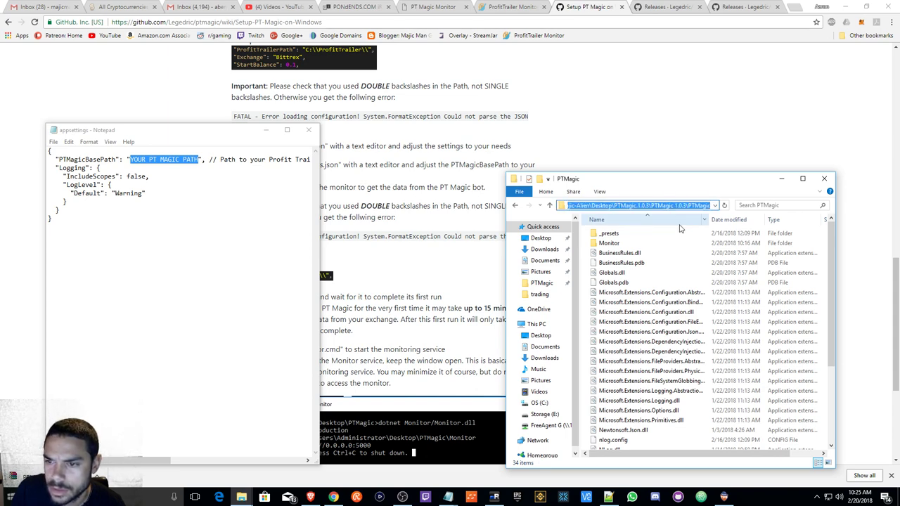
scroll(647, 278, down, 4)
scroll(641, 276, up, 4)
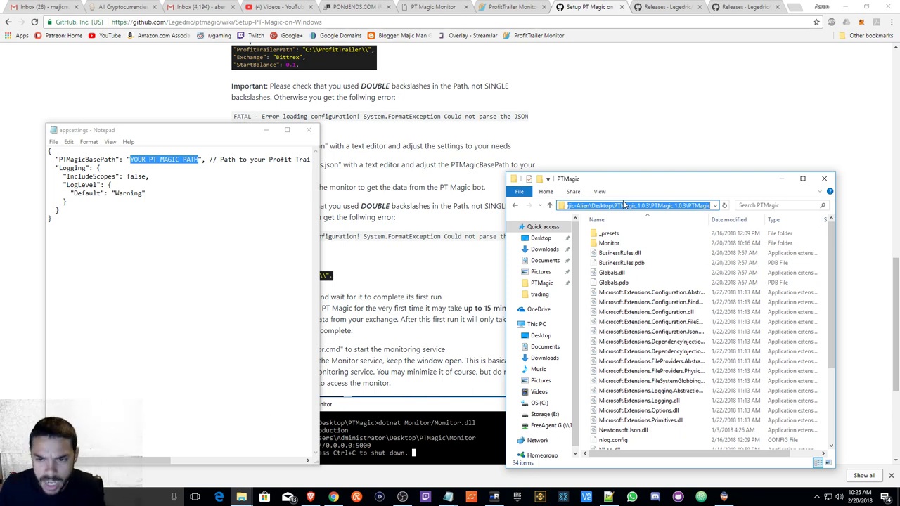
click(654, 205)
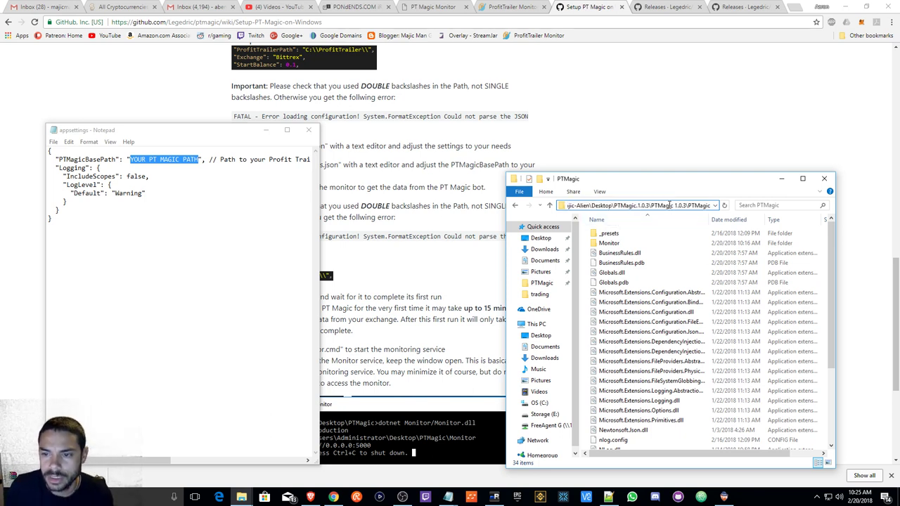
key(ctrl+a)
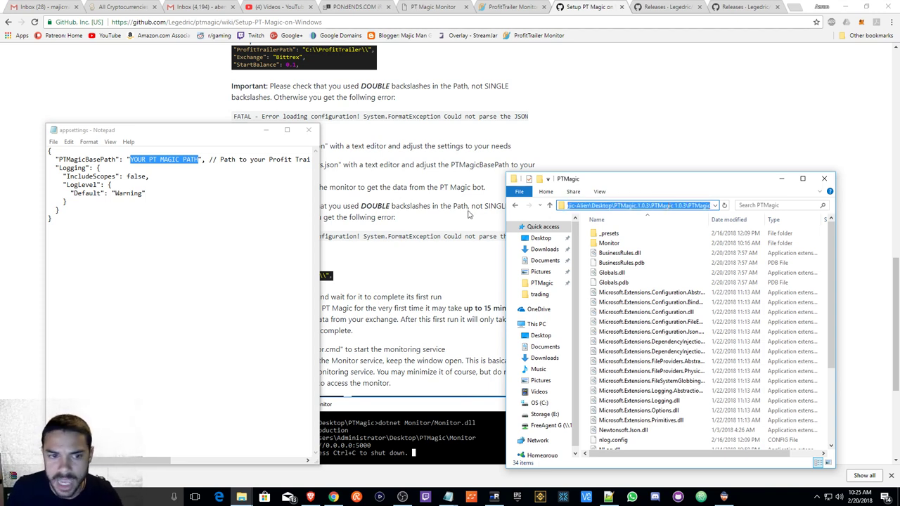
Step: Paste the PTMagic folder path over the placeholder and double the backslashes from Desktop onward
click(165, 163)
drag(198, 159, 129, 159)
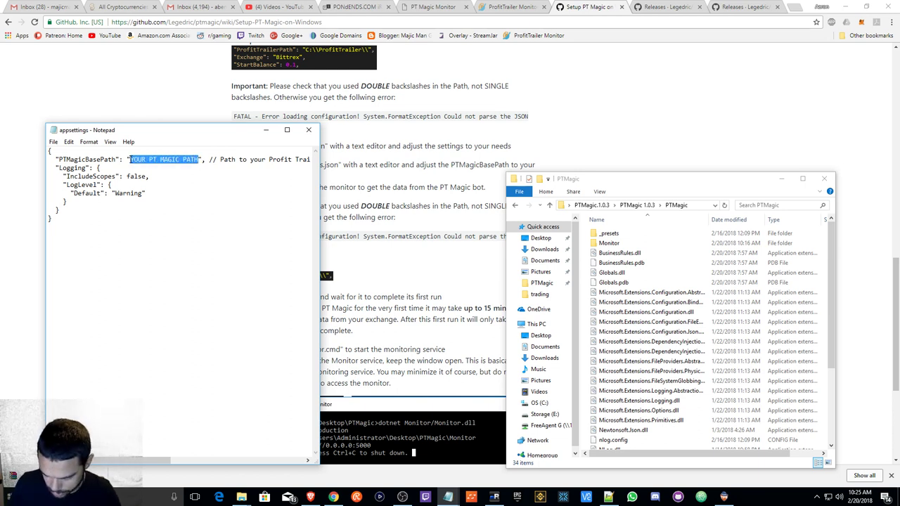
key(ctrl+v)
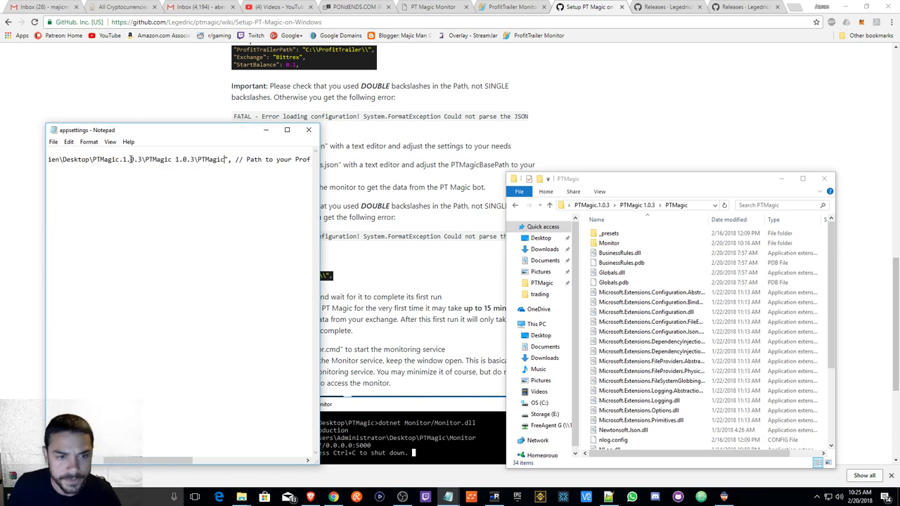
click(198, 159)
text(\)
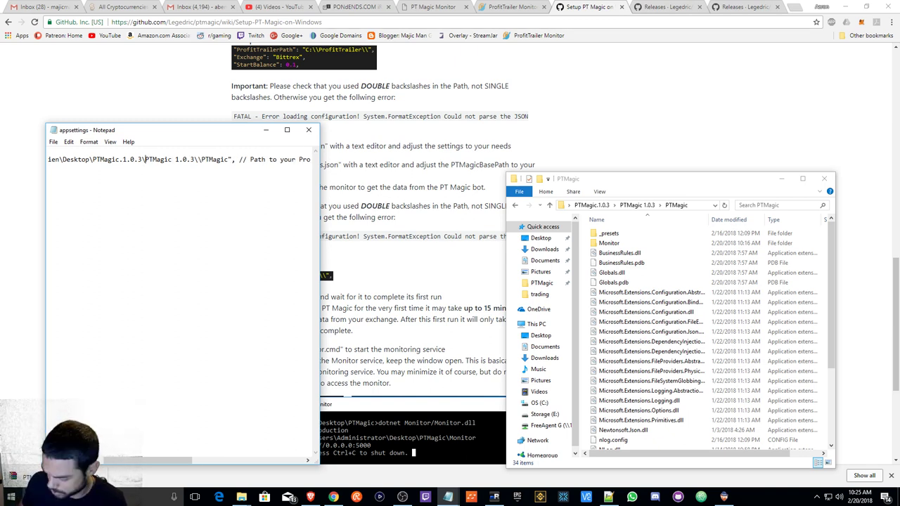
click(146, 159)
text(\)
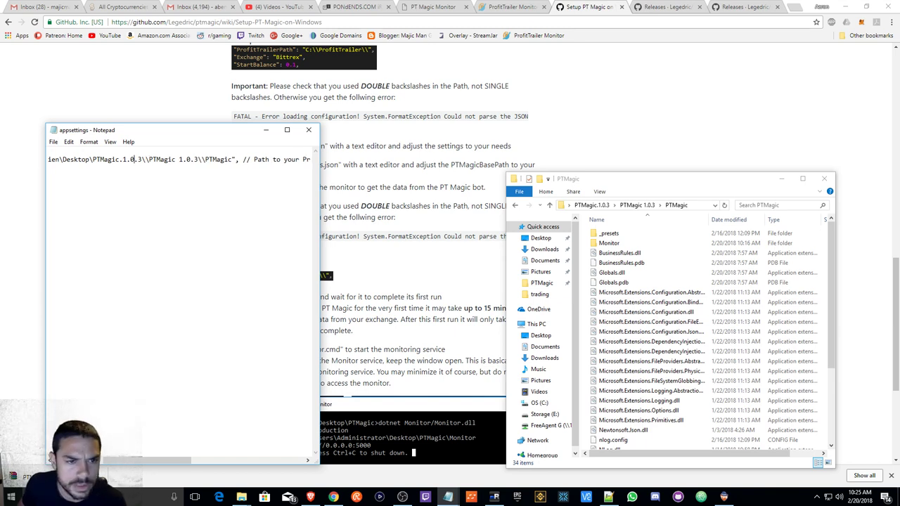
click(93, 159)
text(\)
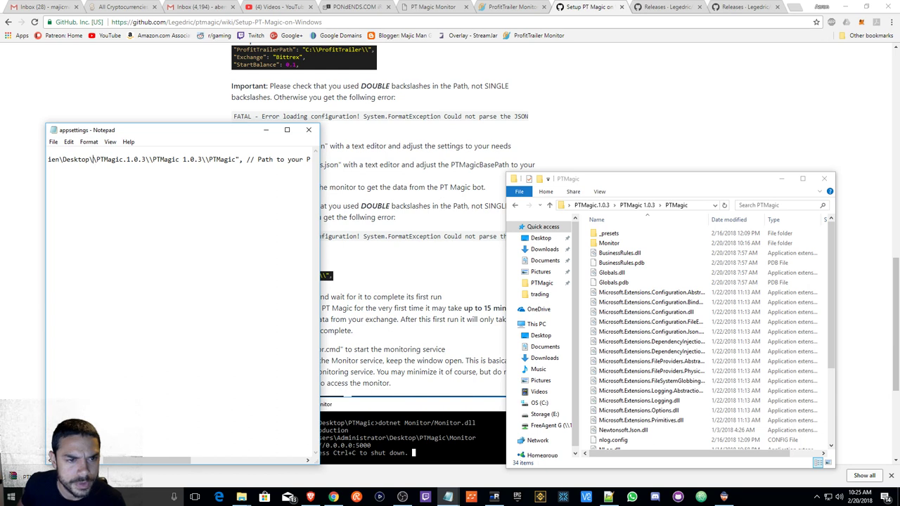
text(\)
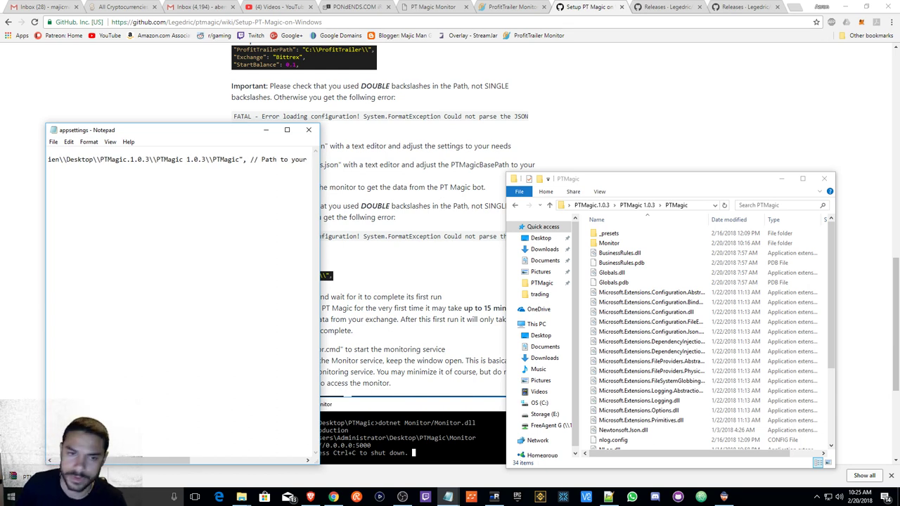
Step: Maximize Notepad and double the backslashes after C: and before the user folder in PTMagicBasePath
click(287, 129)
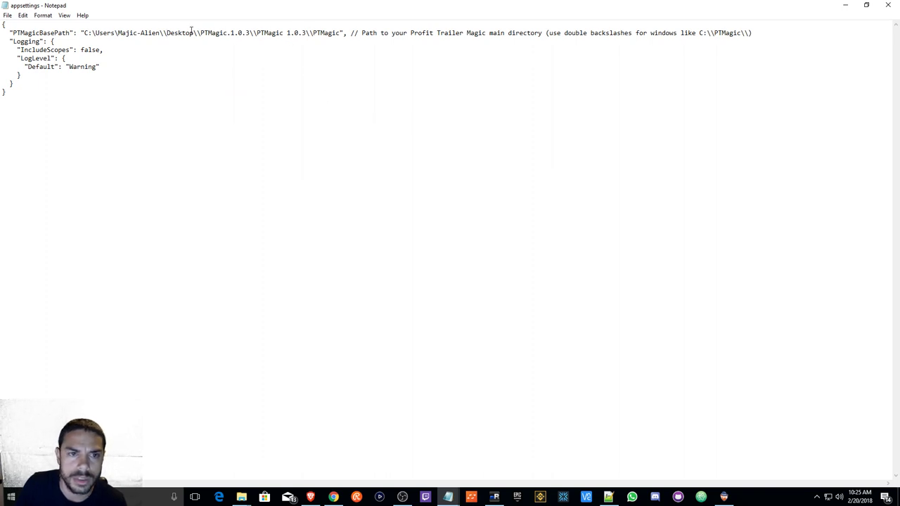
click(117, 32)
text(\)
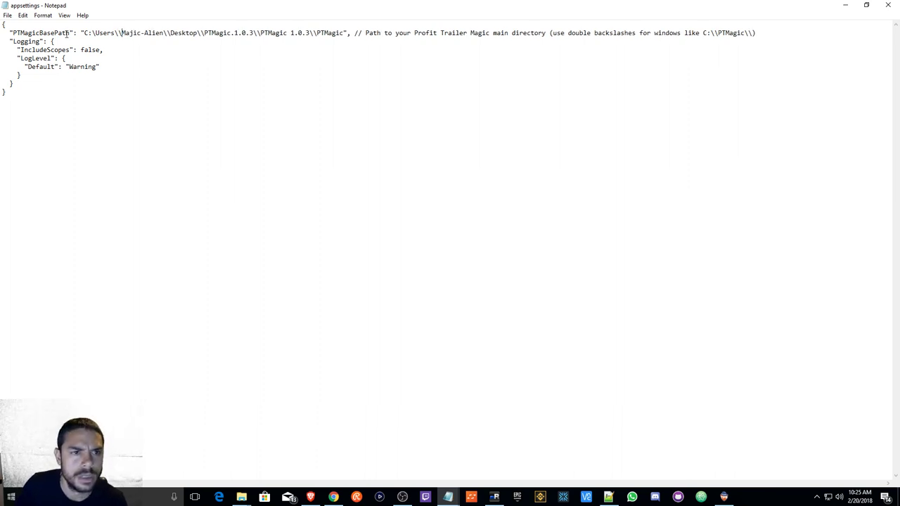
click(95, 33)
text(\)
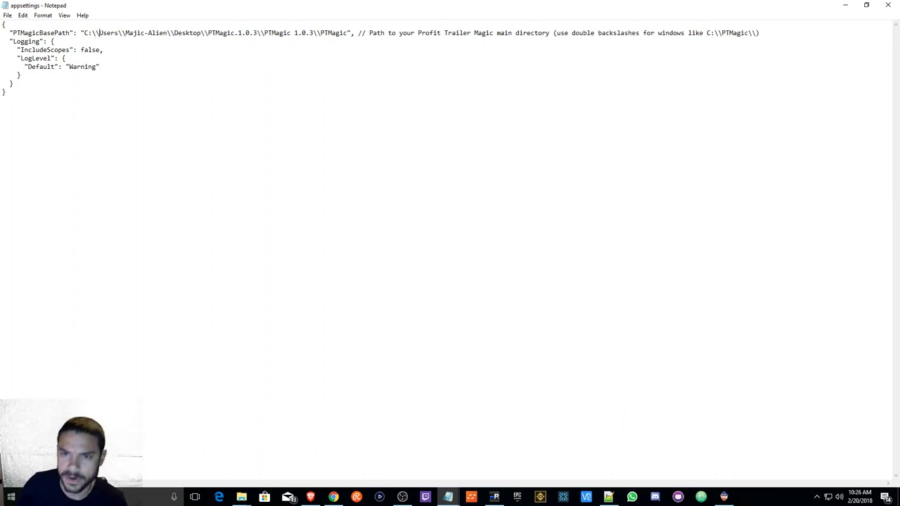
drag(358, 33, 364, 35)
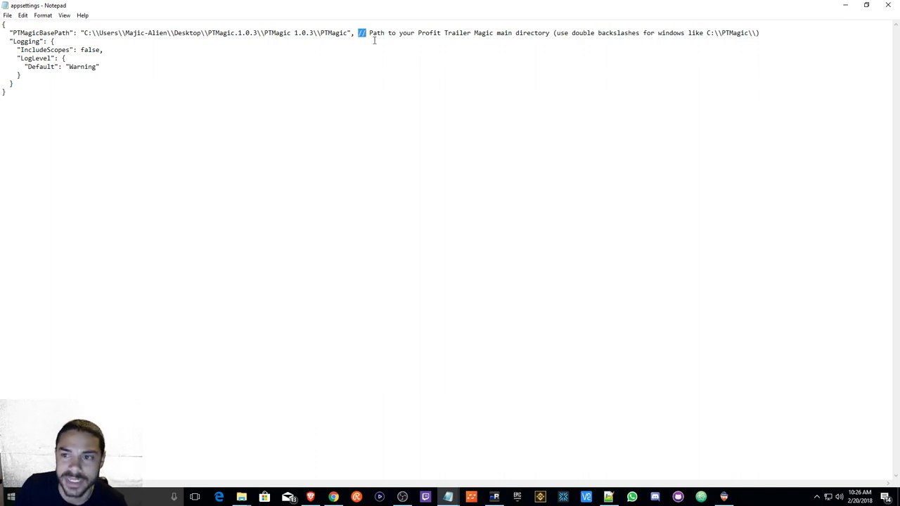
drag(707, 32, 752, 34)
click(620, 35)
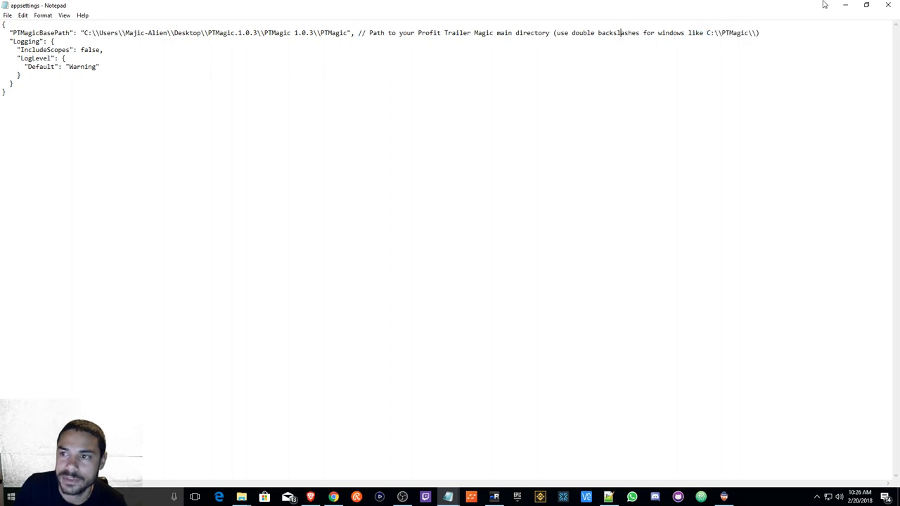
click(295, 114)
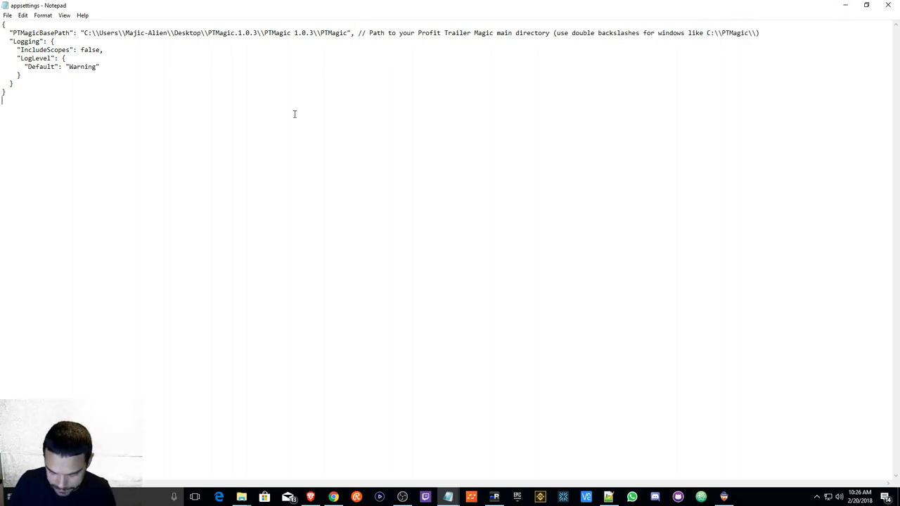
Step: Save appsettings.json, close Notepad and bring the setup wiki back to the front
click(7, 15)
click(21, 47)
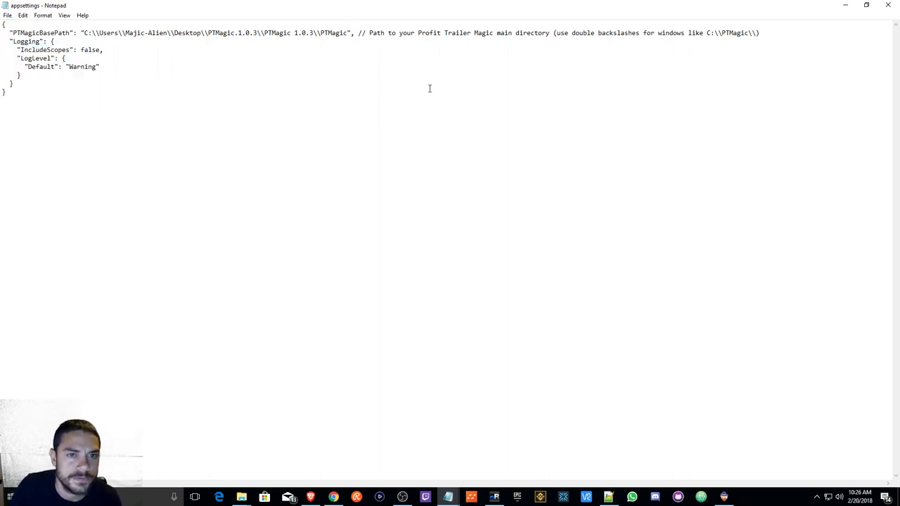
click(888, 7)
click(351, 301)
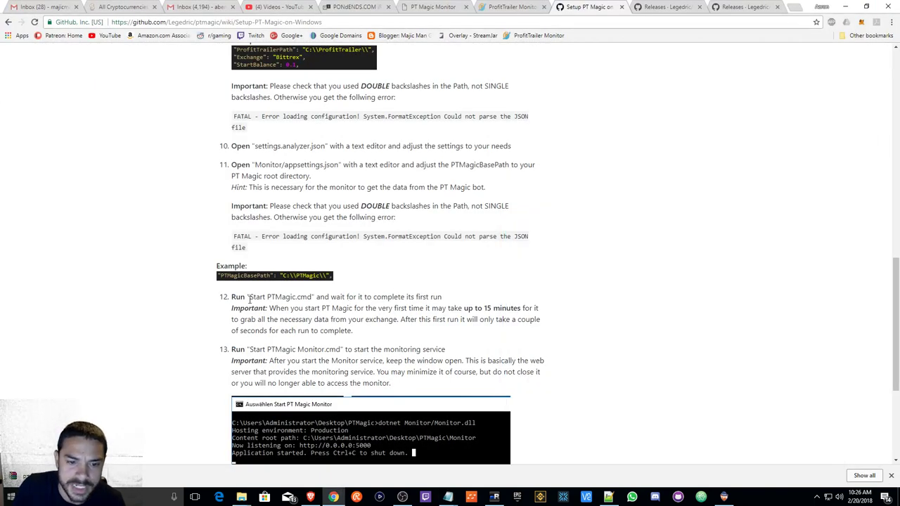
Step: Test-run the Start PTMagic script, then close its console after it fails to find Profit Trailer
scroll(396, 300, down, 1)
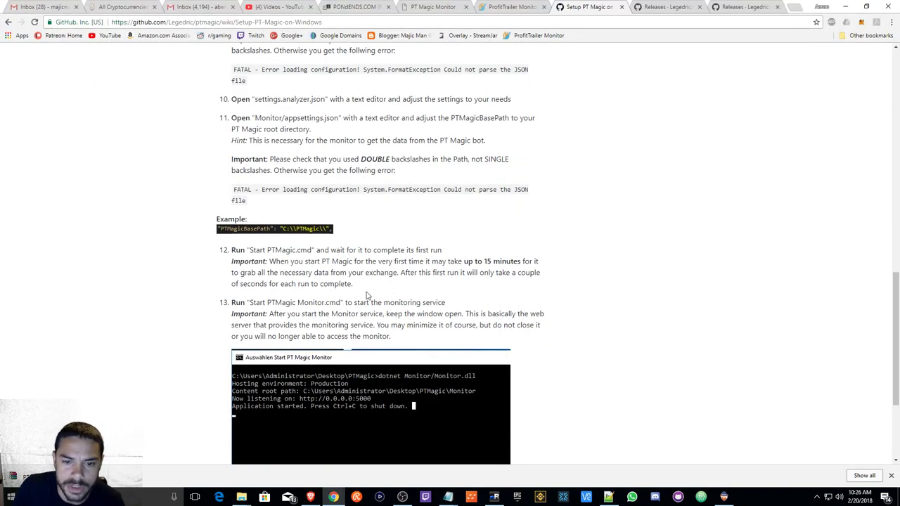
scroll(422, 260, down, 1)
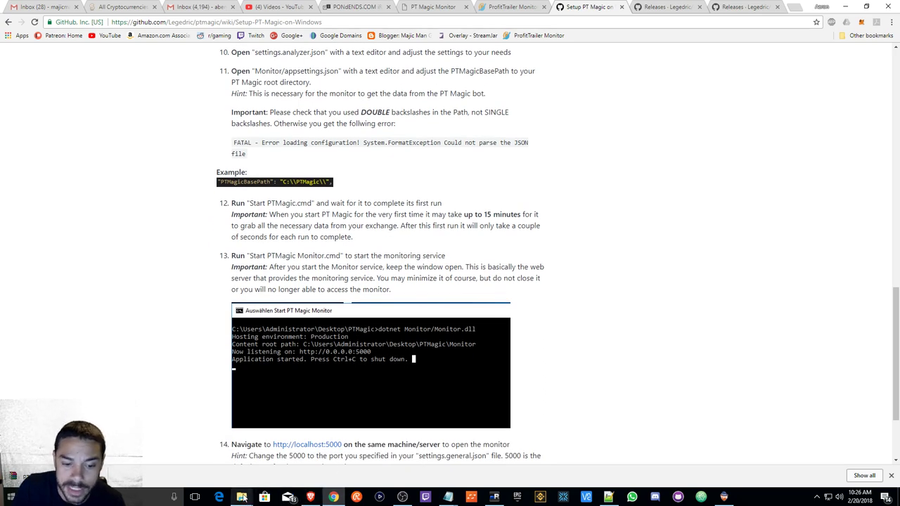
mouse_move(242, 489)
click(619, 351)
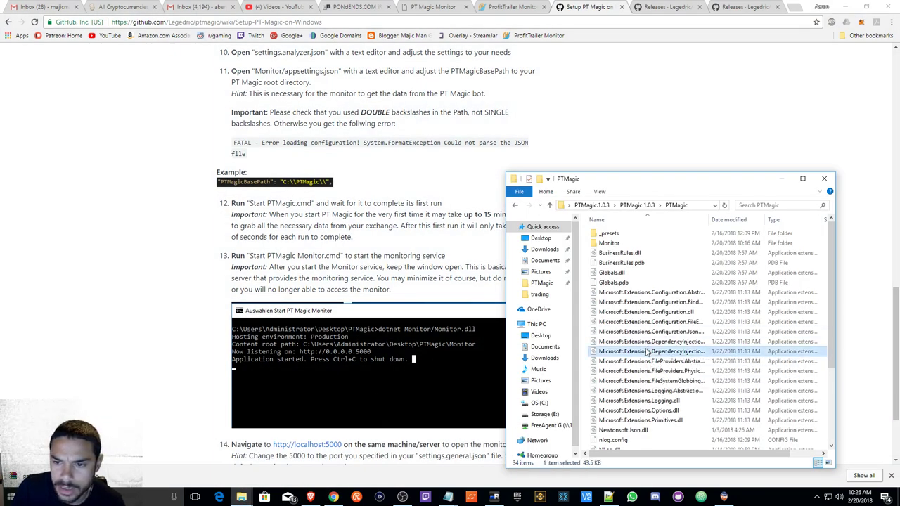
scroll(629, 358, down, 4)
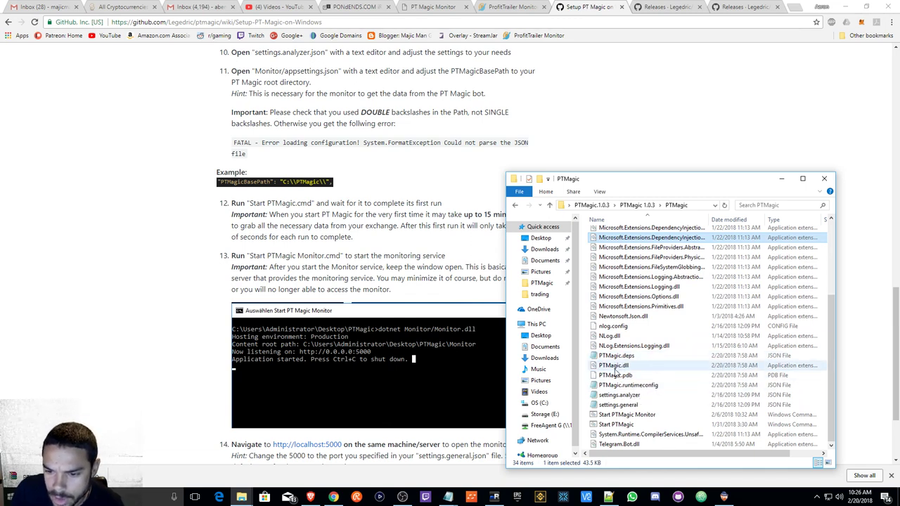
click(614, 426)
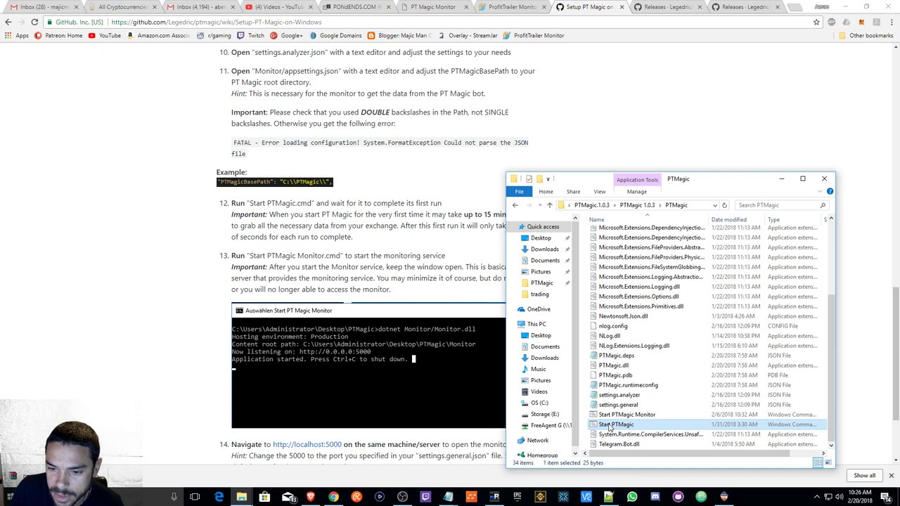
double_click(610, 426)
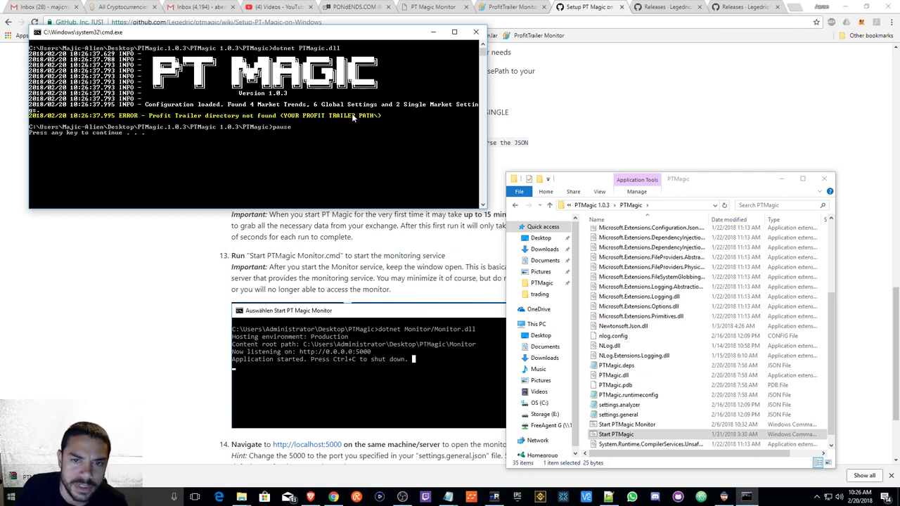
click(476, 33)
Step: Scroll the setup wiki back to the settings.general.json step and reopen the PTMagic folder
click(612, 317)
scroll(612, 317, up, 4)
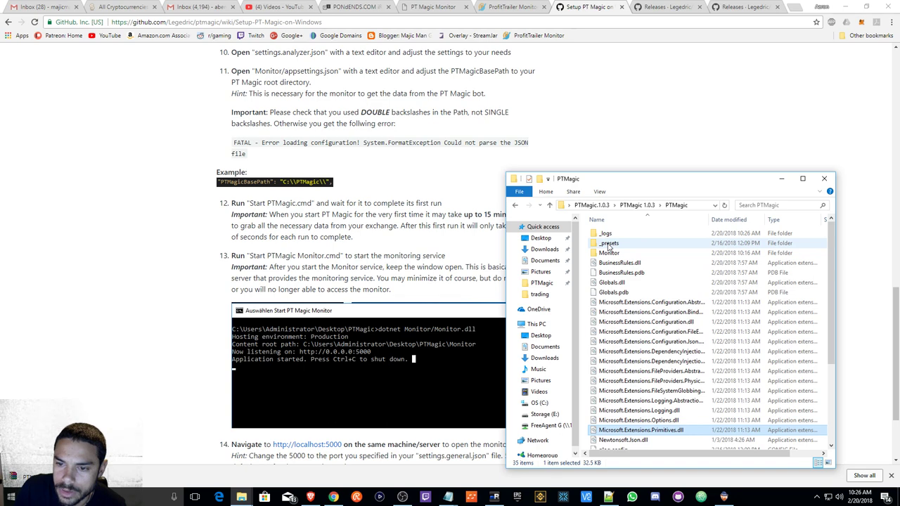
click(512, 138)
scroll(513, 138, up, 6)
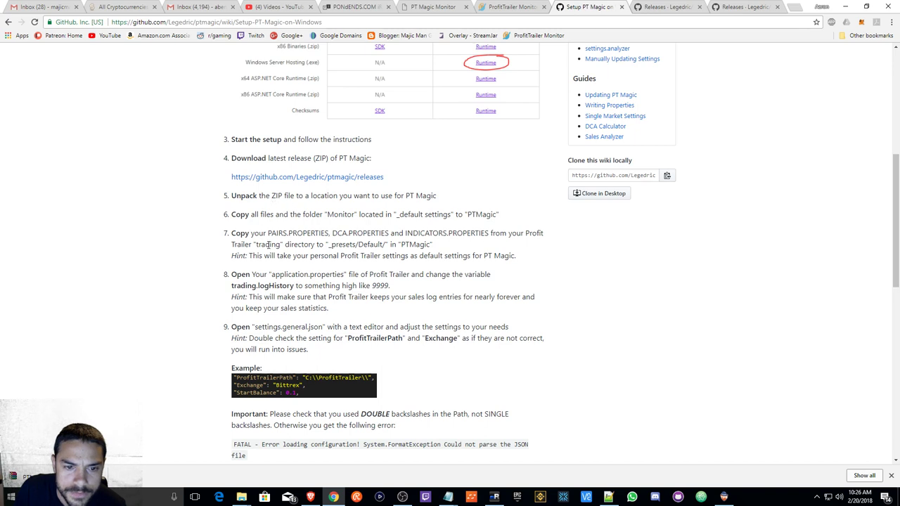
scroll(267, 270, down, 2)
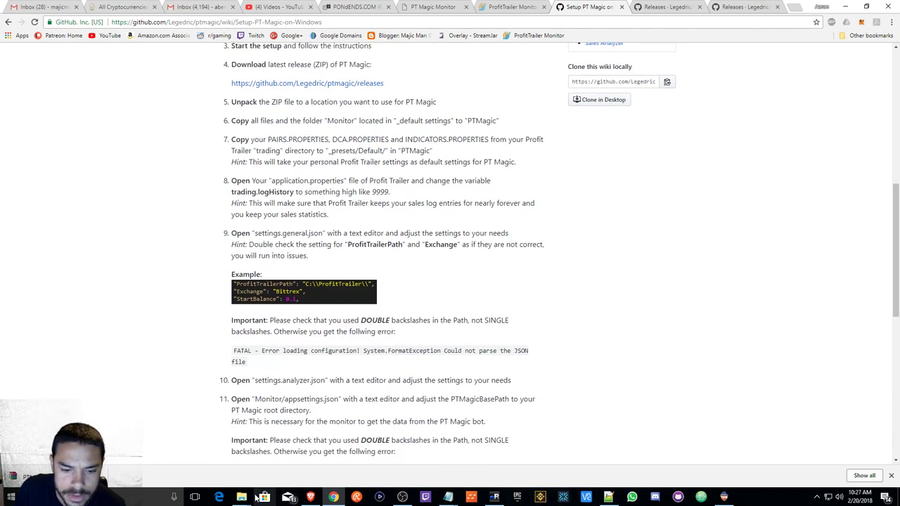
mouse_move(242, 498)
click(257, 462)
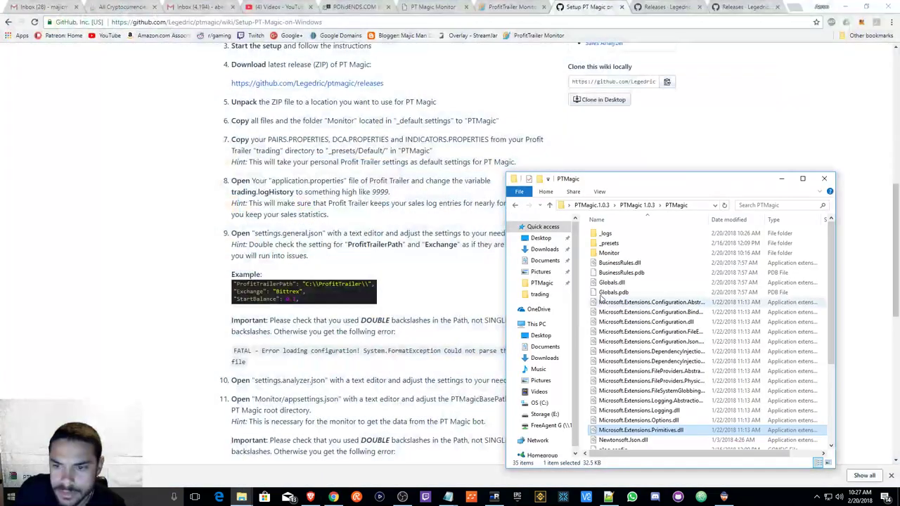
Step: Open settings.general in Notepad and select the YOUR PROFIT TRAILER PATH placeholder
scroll(619, 351, down, 4)
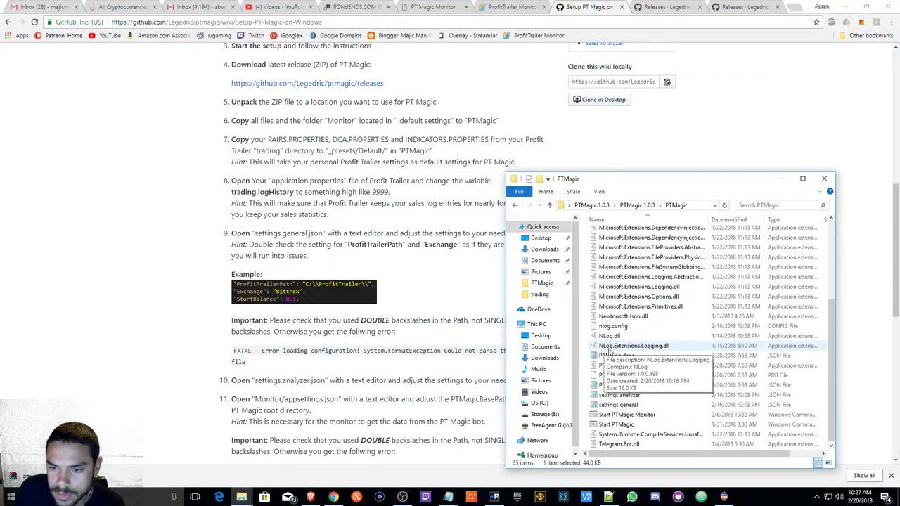
double_click(617, 405)
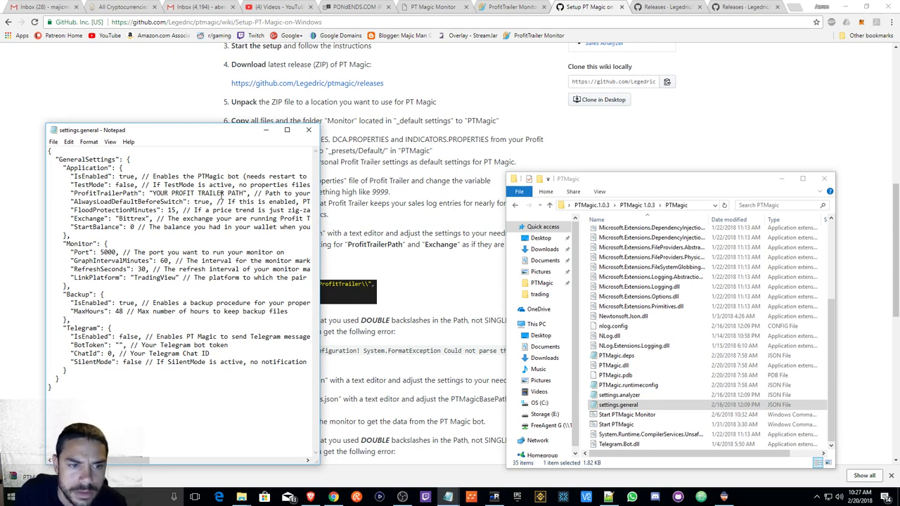
drag(244, 193, 153, 200)
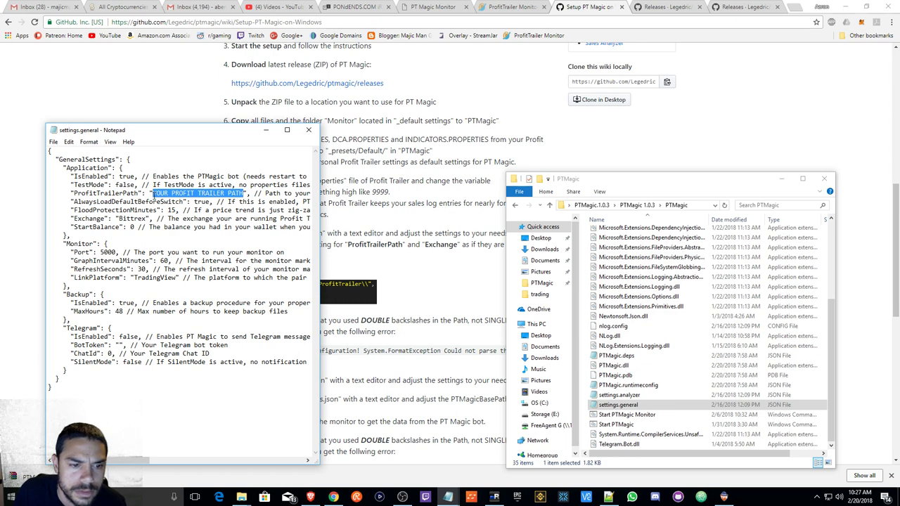
Step: Replace the placeholder with the Desktop ProfitTrailer folder path, doubling the backslash after Desktop
click(241, 497)
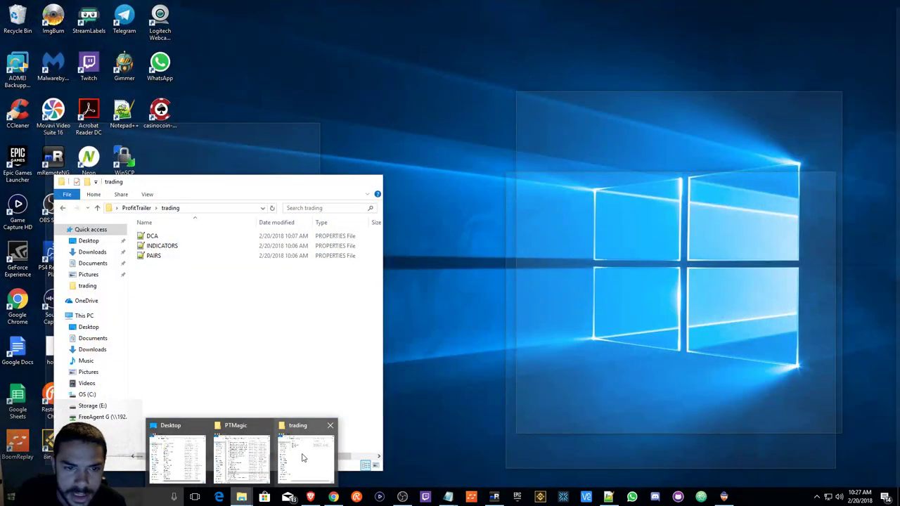
click(301, 458)
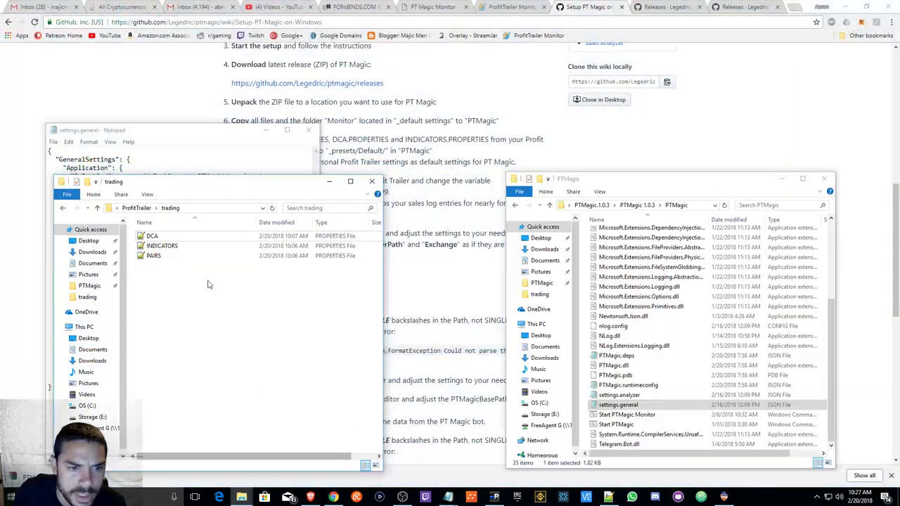
click(200, 207)
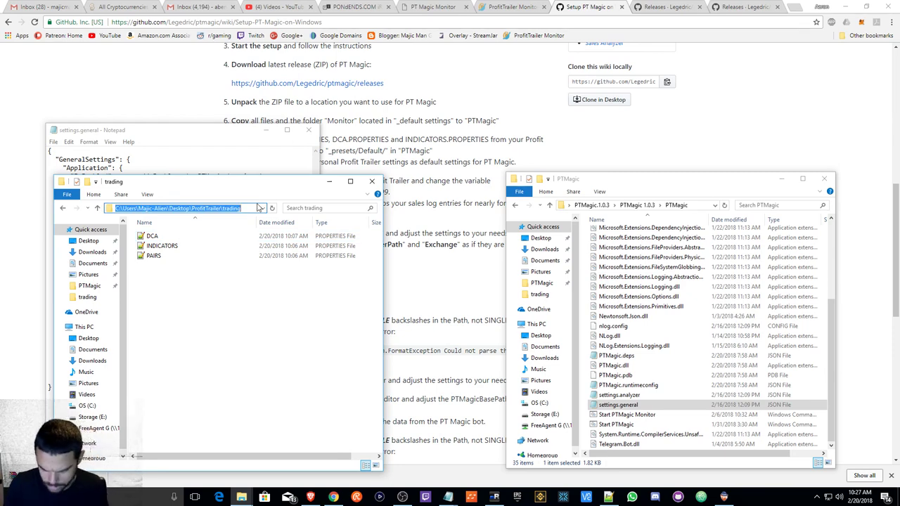
click(329, 181)
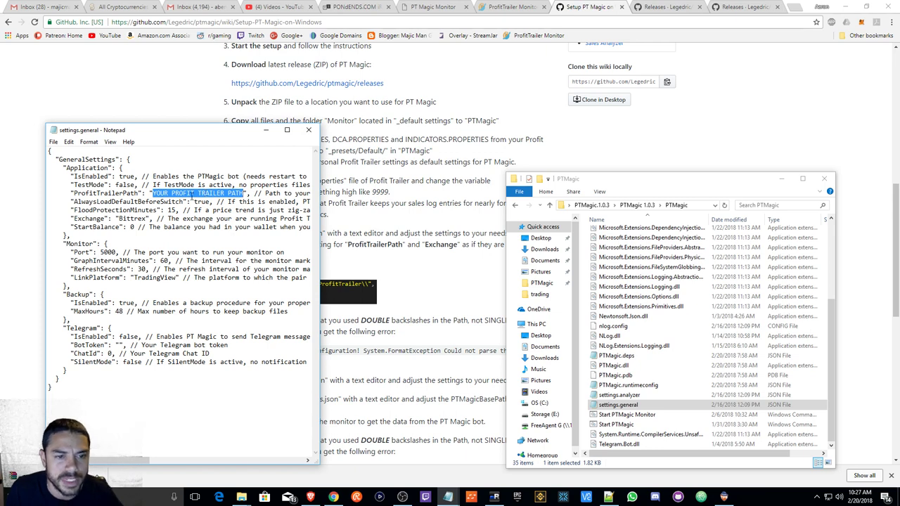
key(ctrl+v)
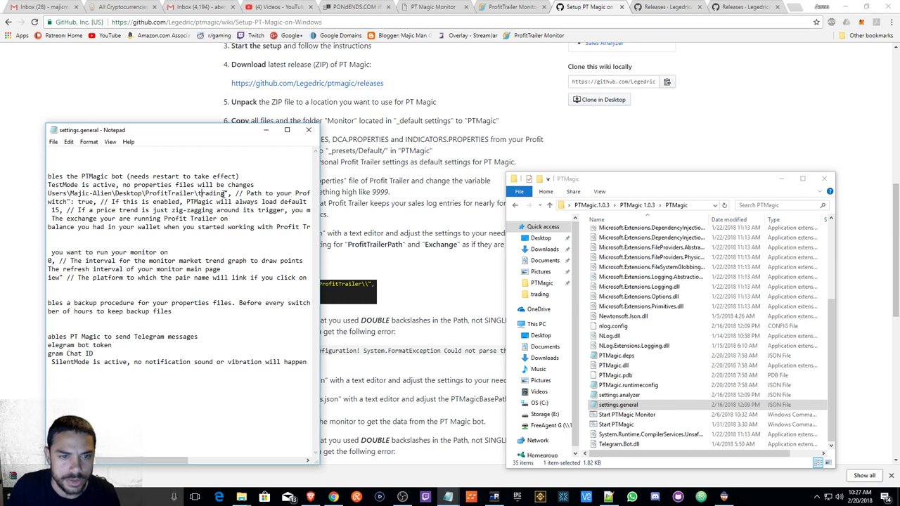
key(BackSpace)
key(BackSpace)
key(BackSpace)
key(BackSpace)
key(BackSpace)
key(BackSpace)
key(BackSpace)
key(BackSpace)
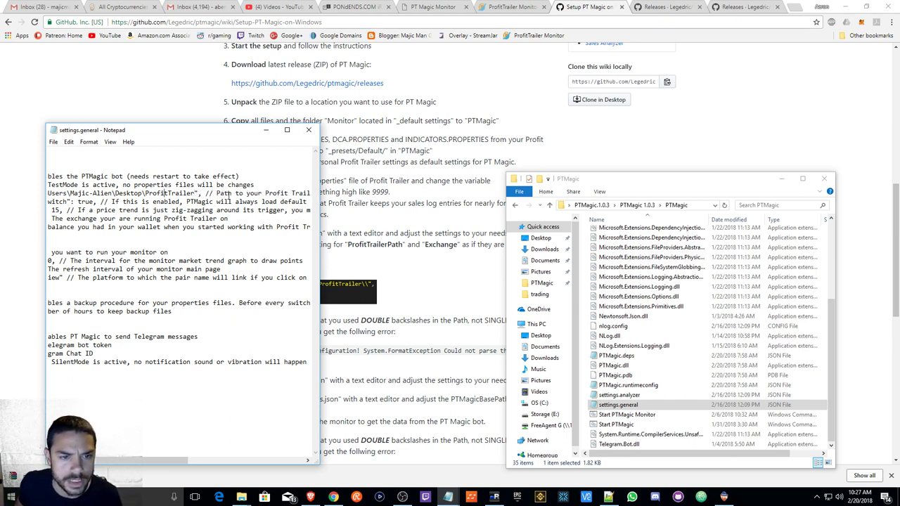
text(\)
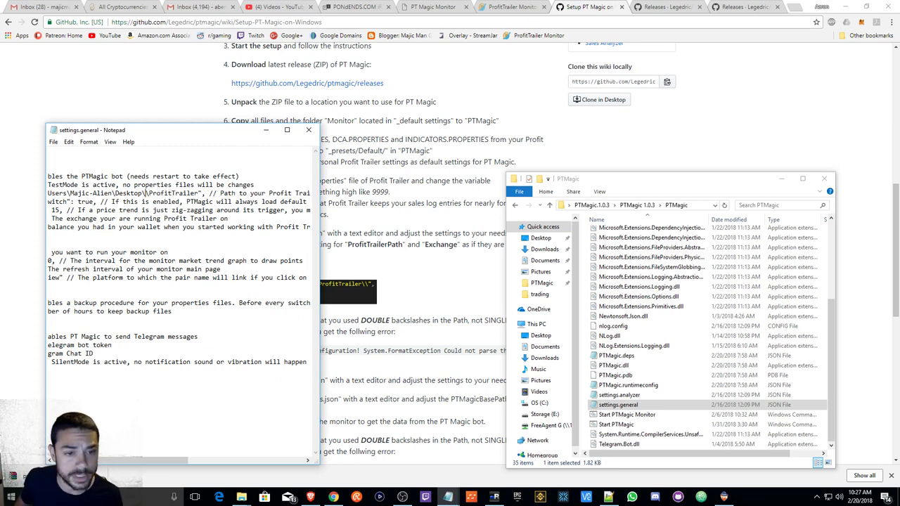
text(\)
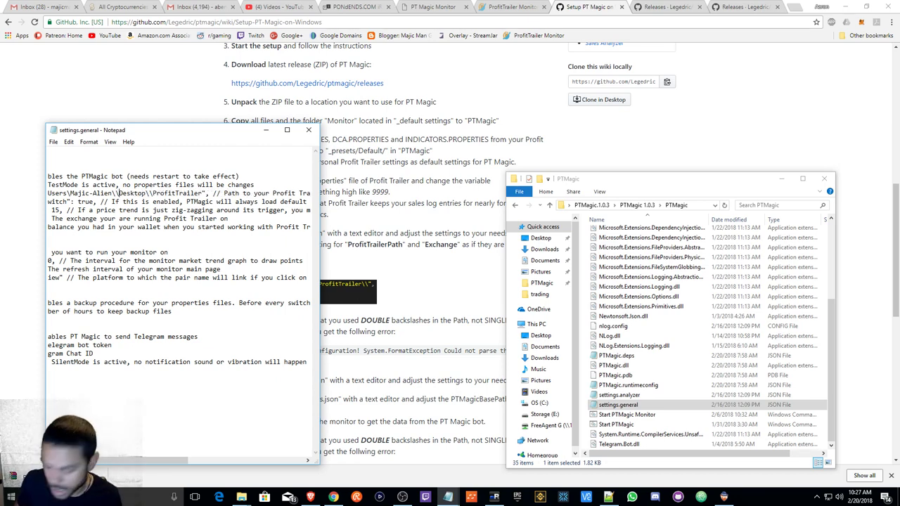
Step: Maximise Notepad and double the backslashes after C: and Users in ProfitTrailerPath
click(287, 129)
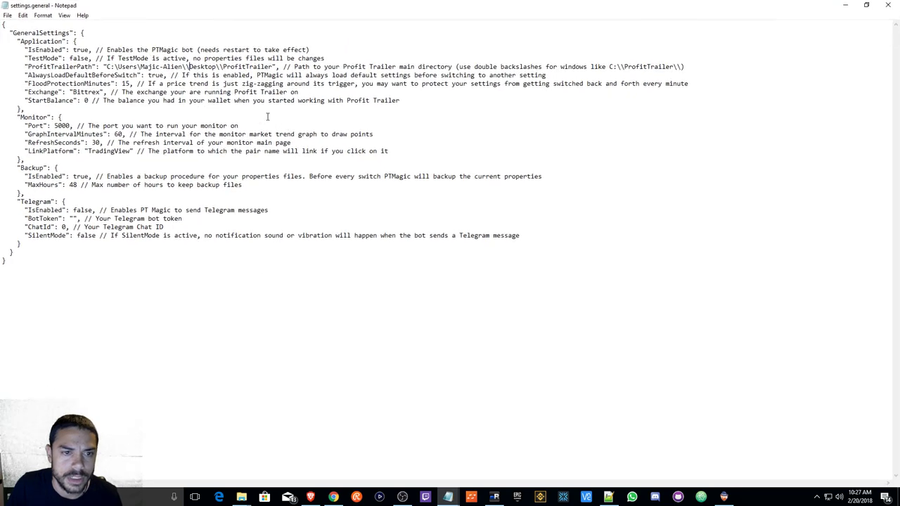
click(141, 66)
text(\)
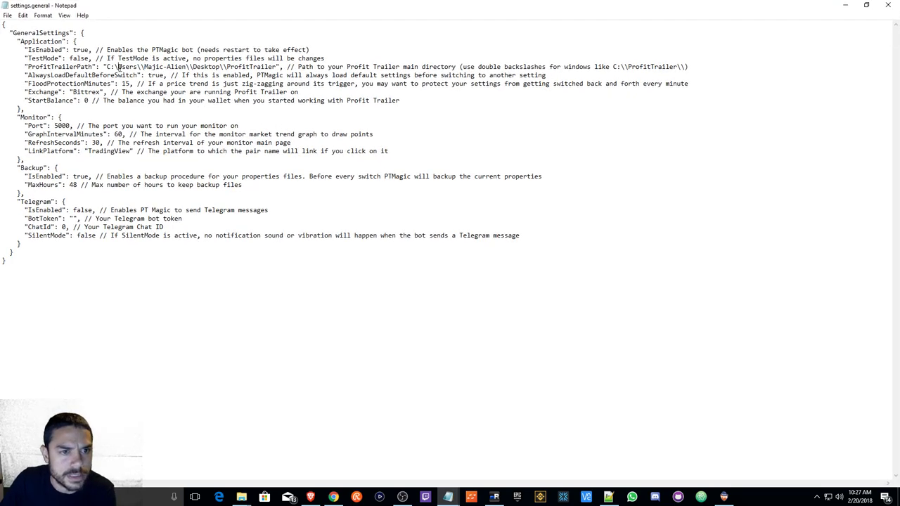
click(118, 66)
text(\)
Step: Change the Exchange from Bittrex to Binance, then save and close settings.general
drag(100, 91, 80, 92)
text(nance)
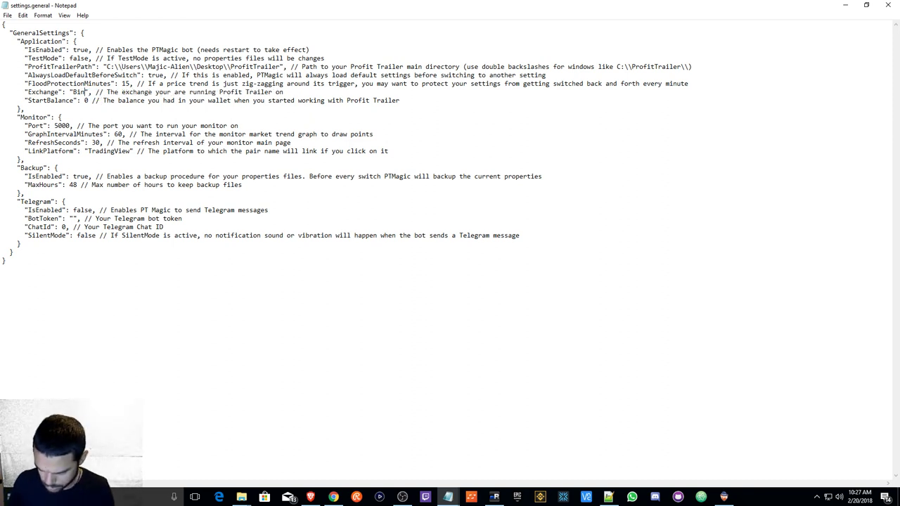
text(e)
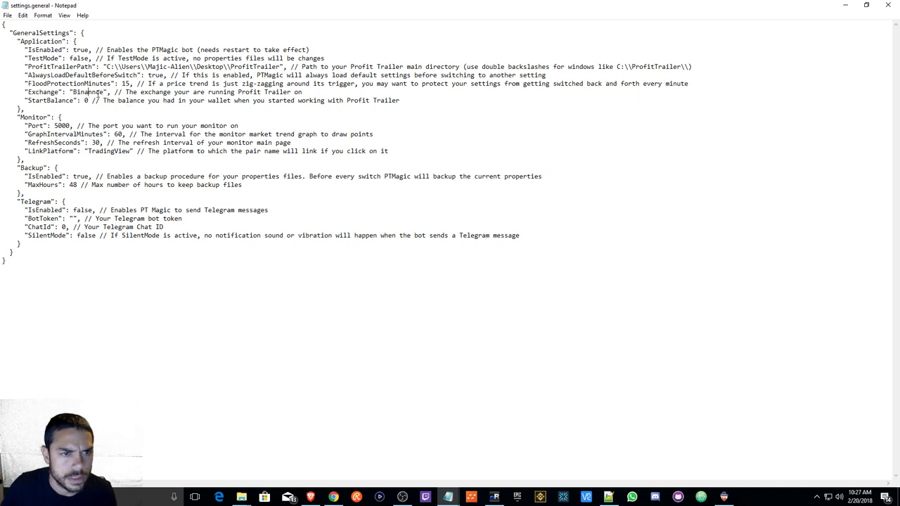
key(BackSpace)
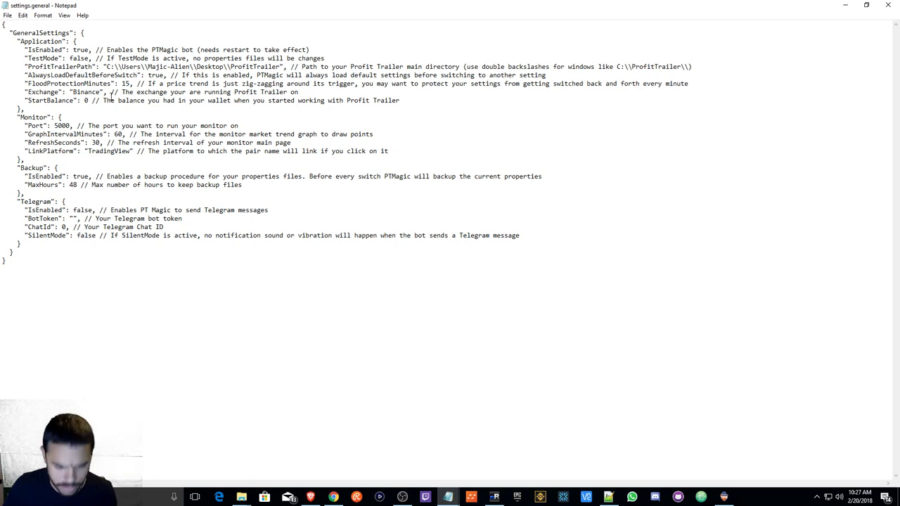
click(7, 15)
click(25, 48)
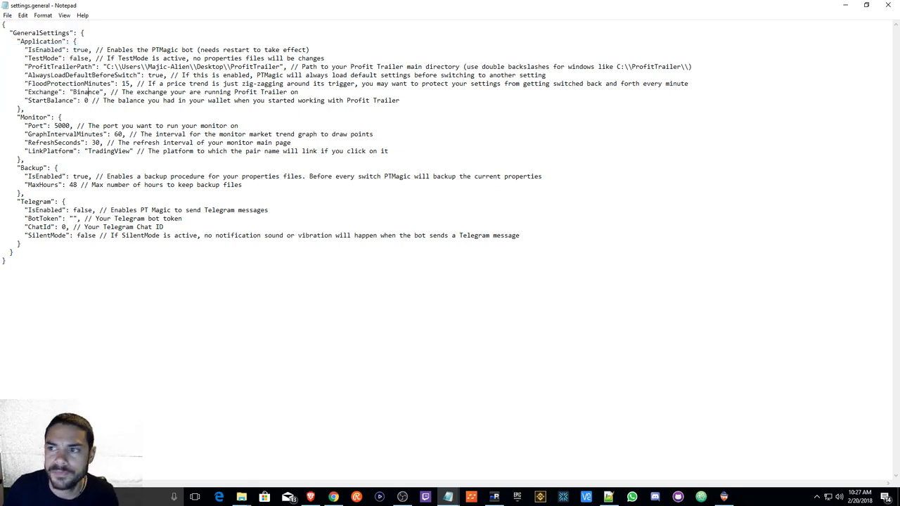
click(885, 5)
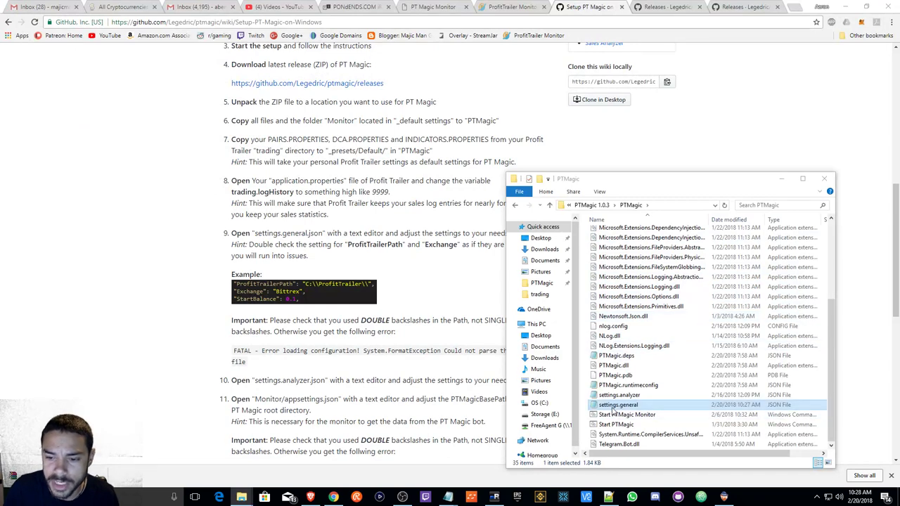
Step: Recheck the saved settings.general, then launch PT Magic with the Start PTMagic script
double_click(616, 405)
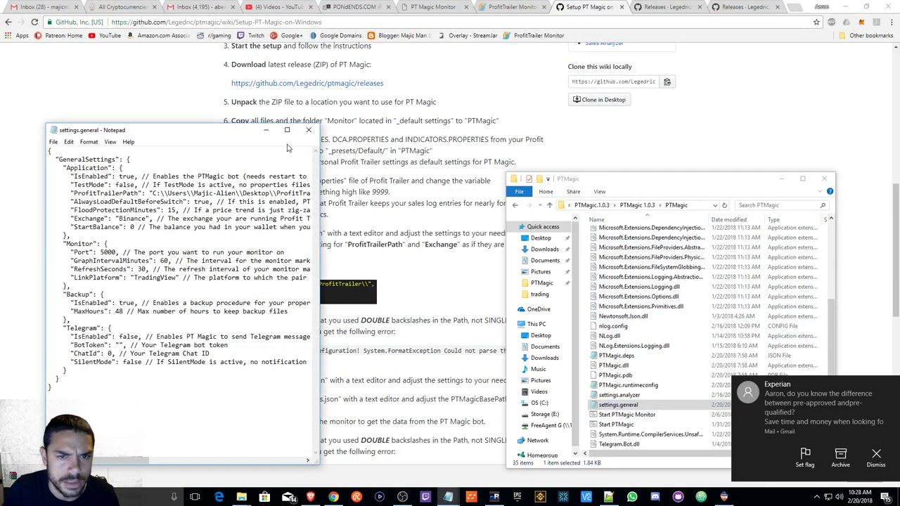
click(308, 130)
click(628, 375)
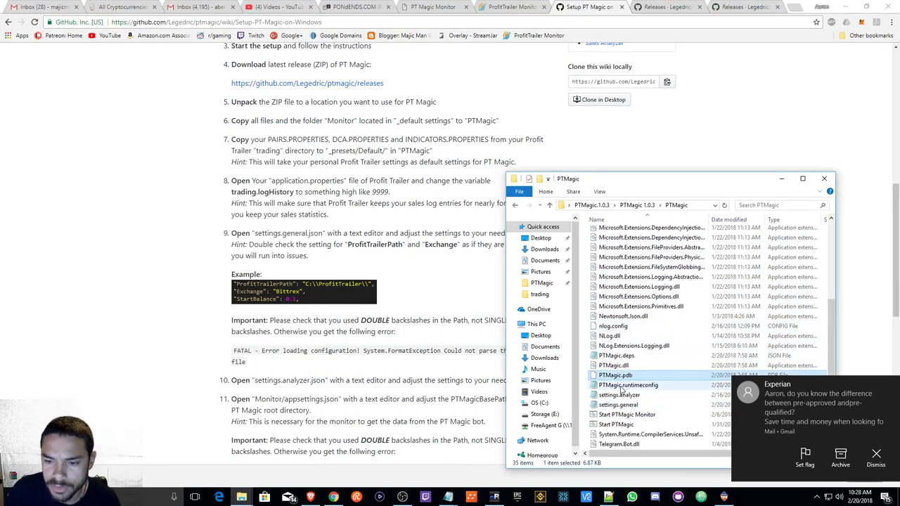
double_click(613, 425)
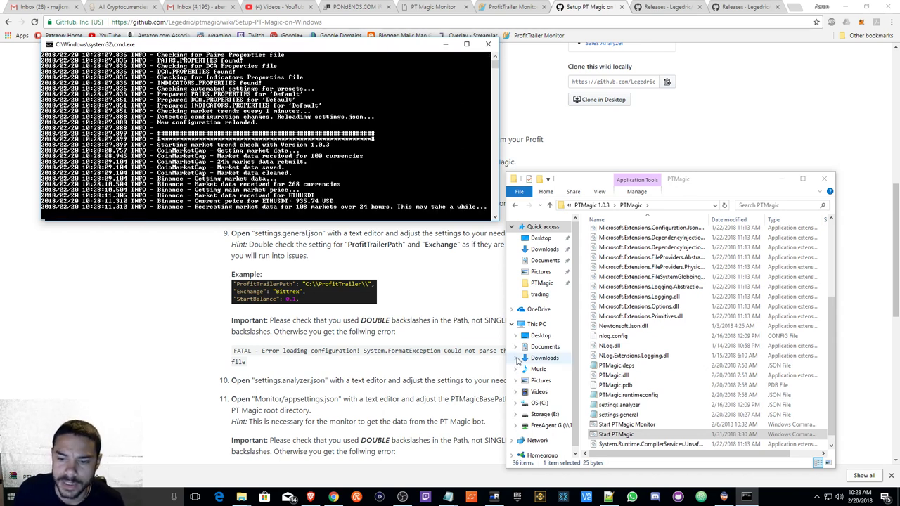
Step: Bring the setup guide forward and scroll to steps 12-15
click(356, 377)
scroll(370, 379, down, 1)
scroll(370, 379, down, 5)
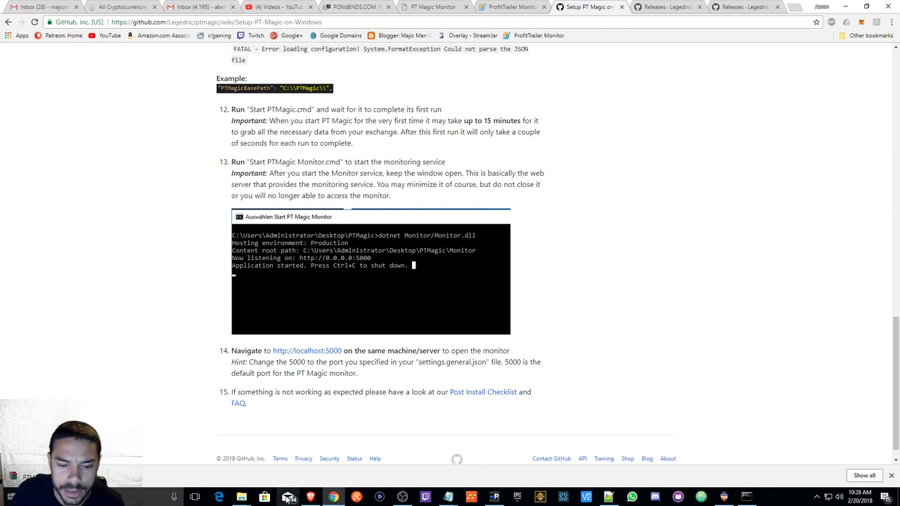
Step: Start the PT Magic monitor and allow it through the Windows firewall
mouse_move(241, 497)
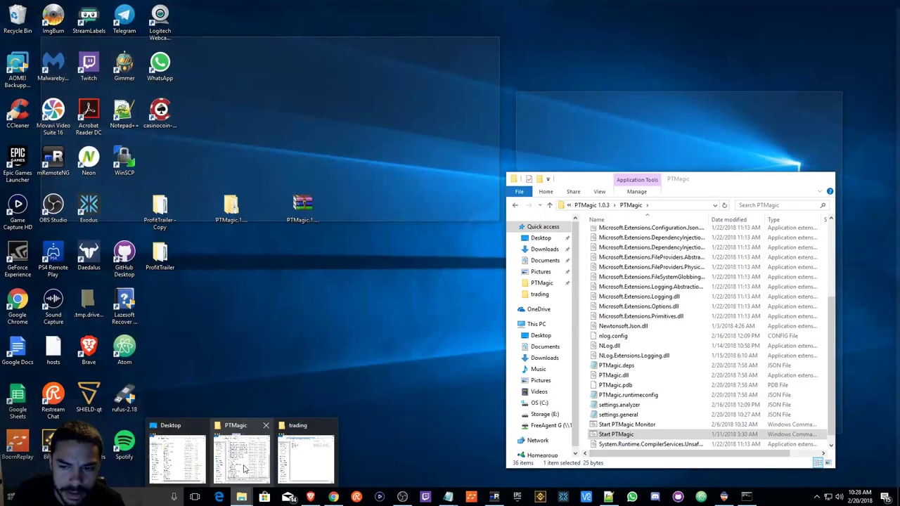
click(245, 469)
double_click(627, 424)
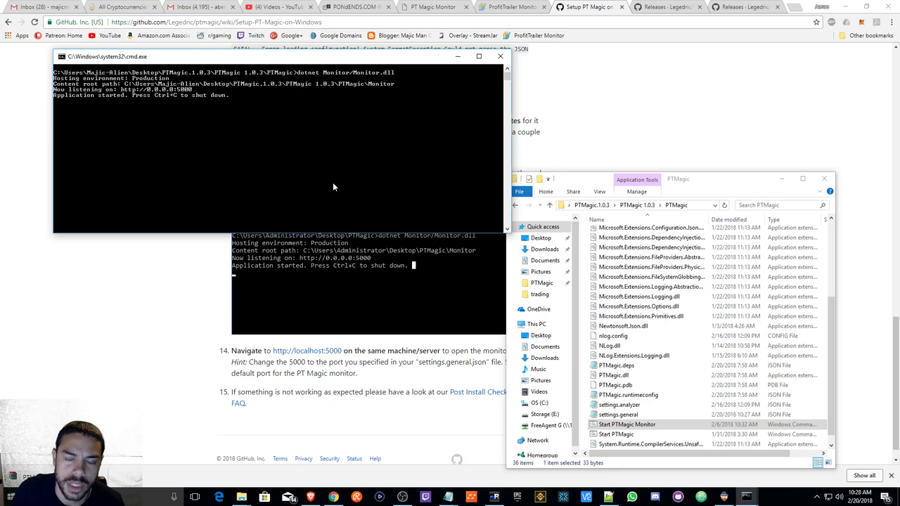
click(496, 330)
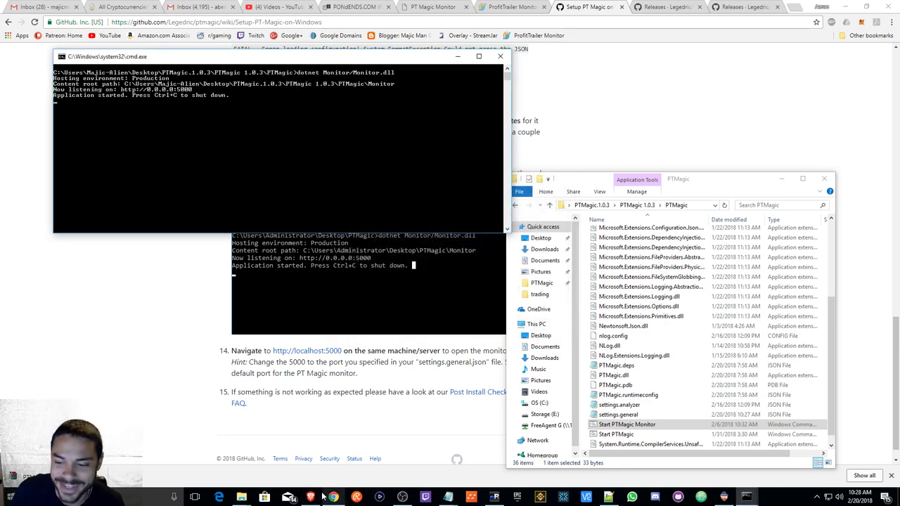
Step: Launch Profit Trailer from the Run-ProfitTrailer script in the ProfitTrailer folder
mouse_move(242, 497)
click(299, 469)
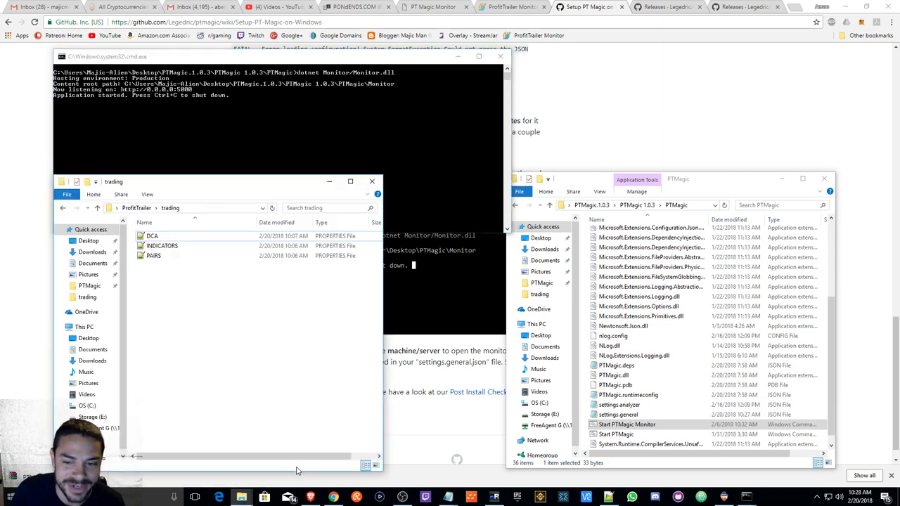
click(64, 209)
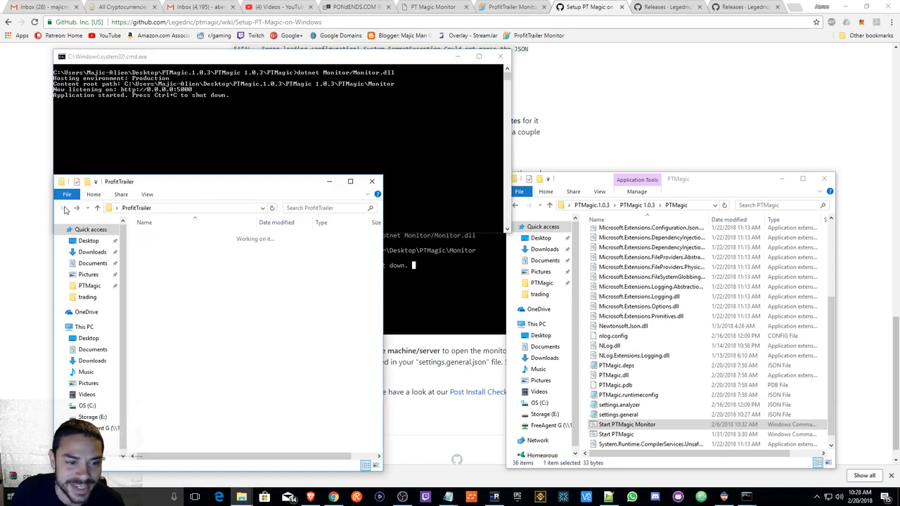
double_click(154, 334)
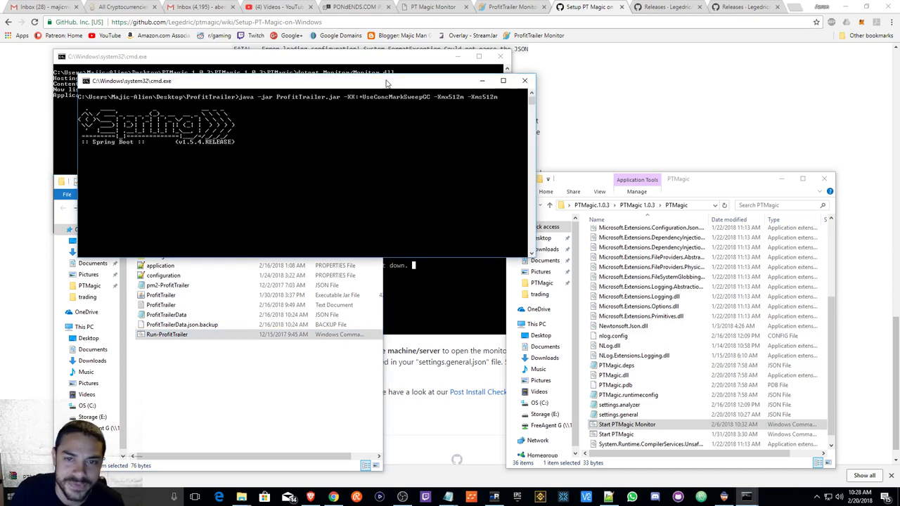
Step: Hide the folder window and spread the Profit Trailer and monitor consoles apart
click(205, 365)
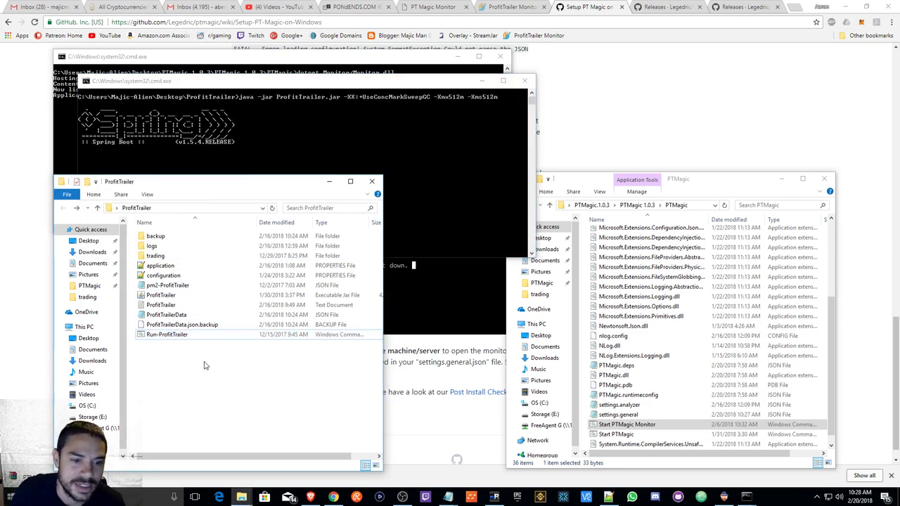
click(329, 181)
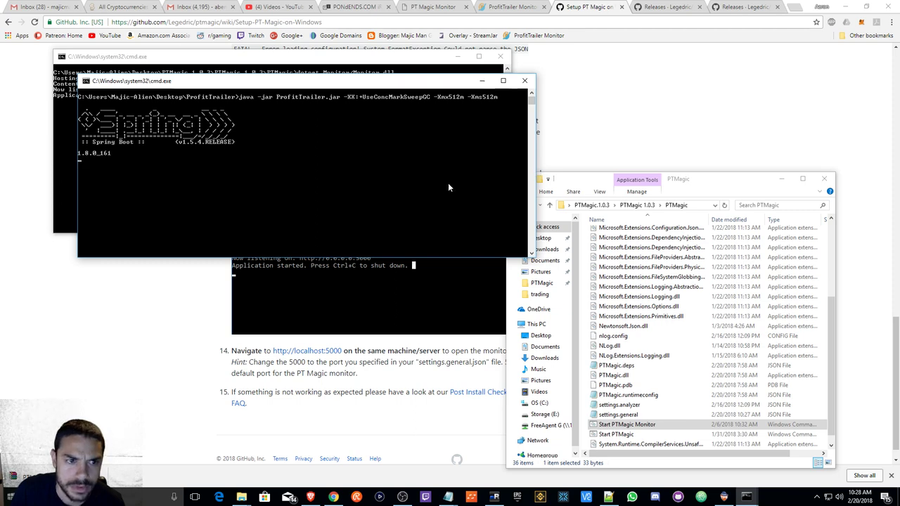
drag(289, 89, 260, 263)
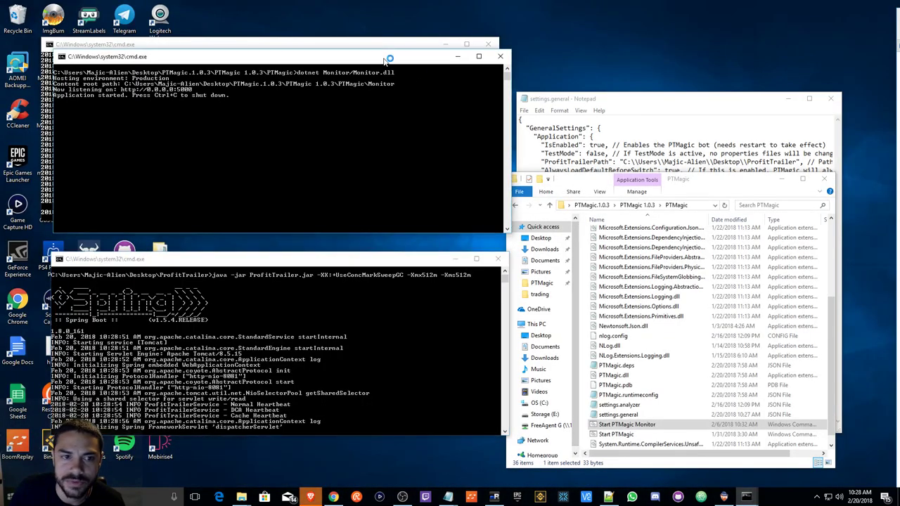
drag(387, 61, 719, 80)
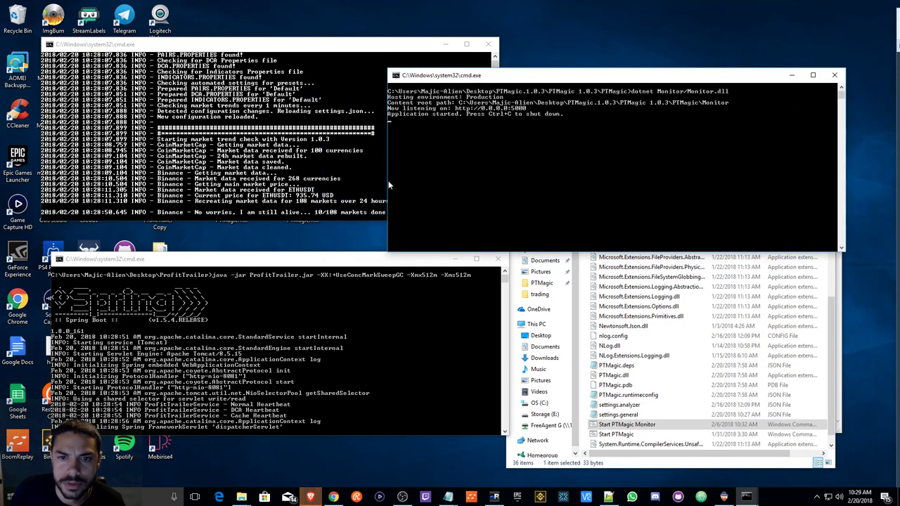
drag(387, 176, 519, 175)
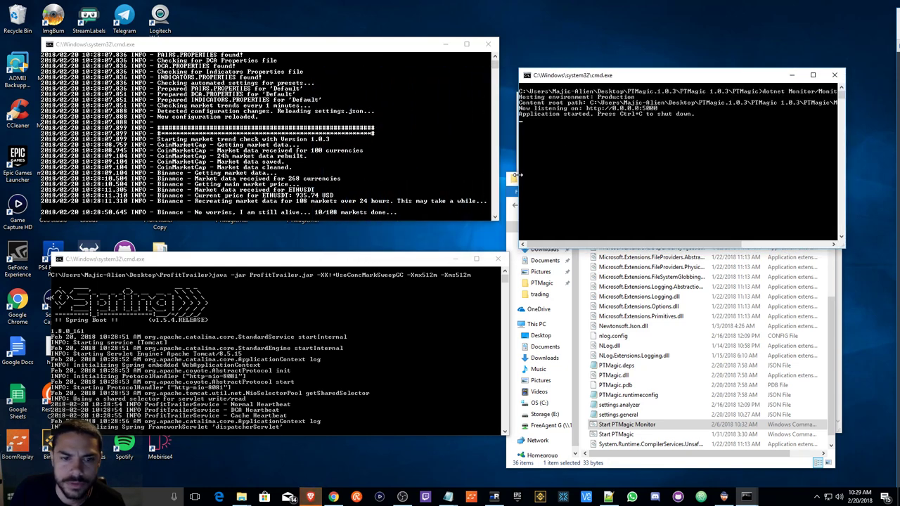
Step: Check the ETH price and market count in the PT Magic log, then return to the setup guide
click(288, 206)
scroll(330, 205, down, 2)
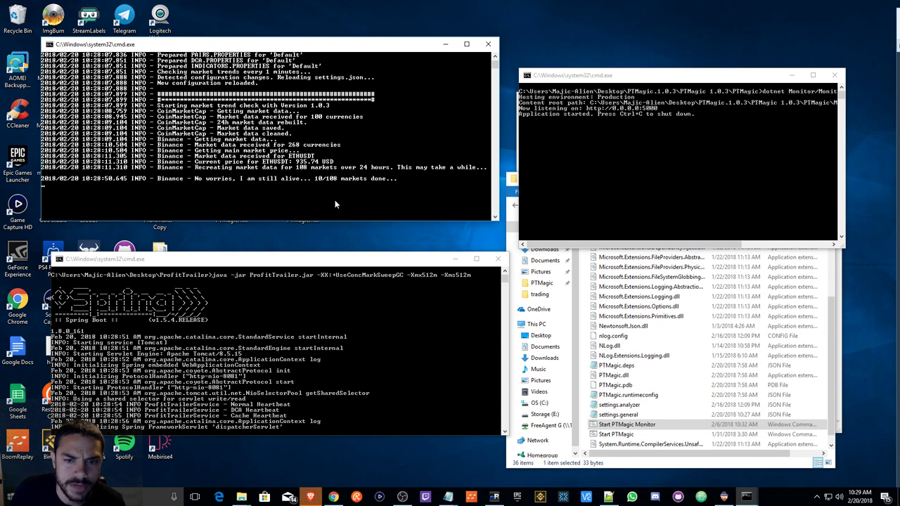
scroll(290, 180, up, 1)
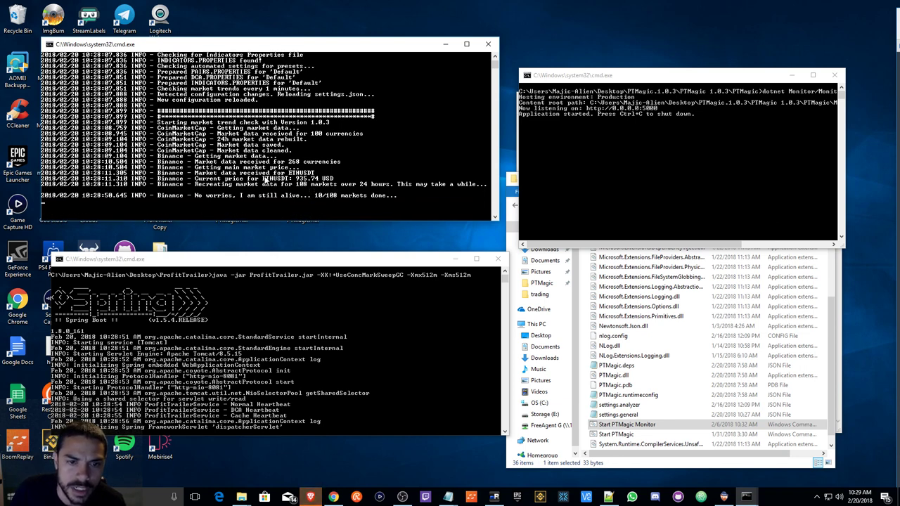
mouse_move(295, 185)
mouse_down()
mouse_move(312, 179)
mouse_move(307, 185)
mouse_up()
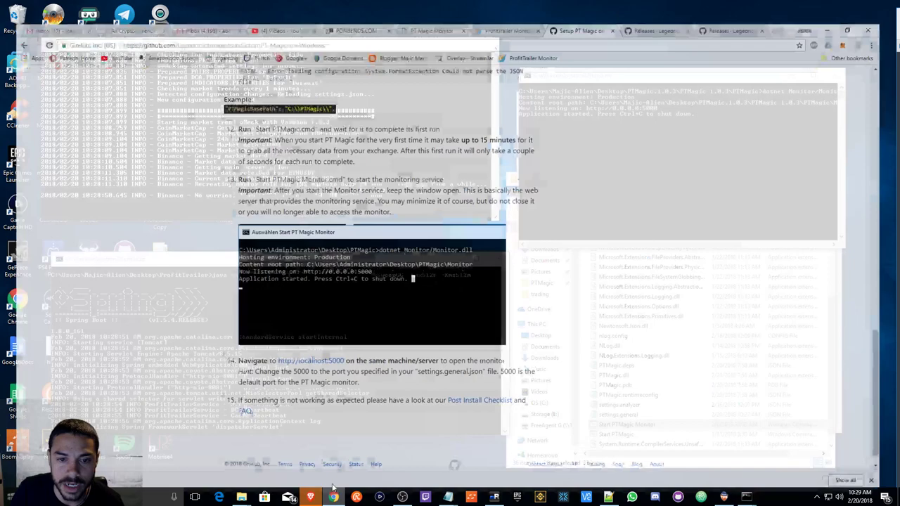
click(333, 497)
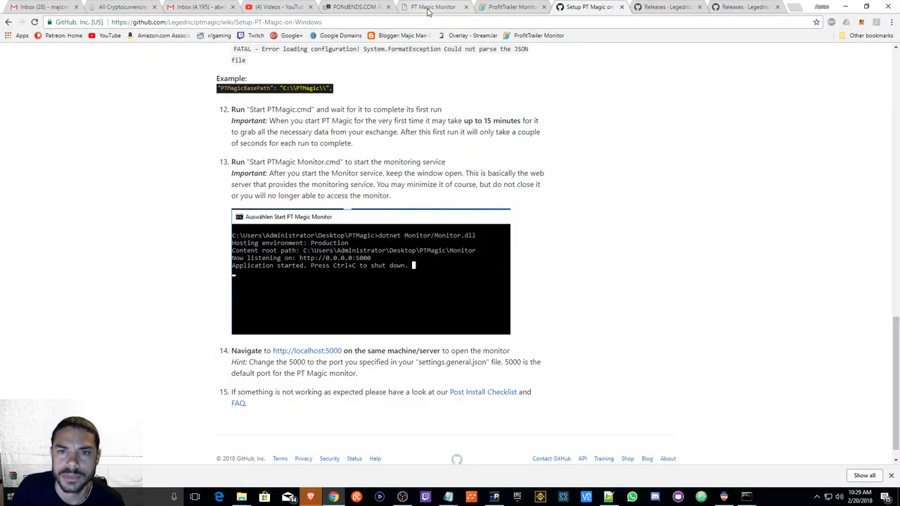
Step: Load localhost:5000 in the releases tab, which reports LastRuntimeSummary.json cannot be found
click(652, 8)
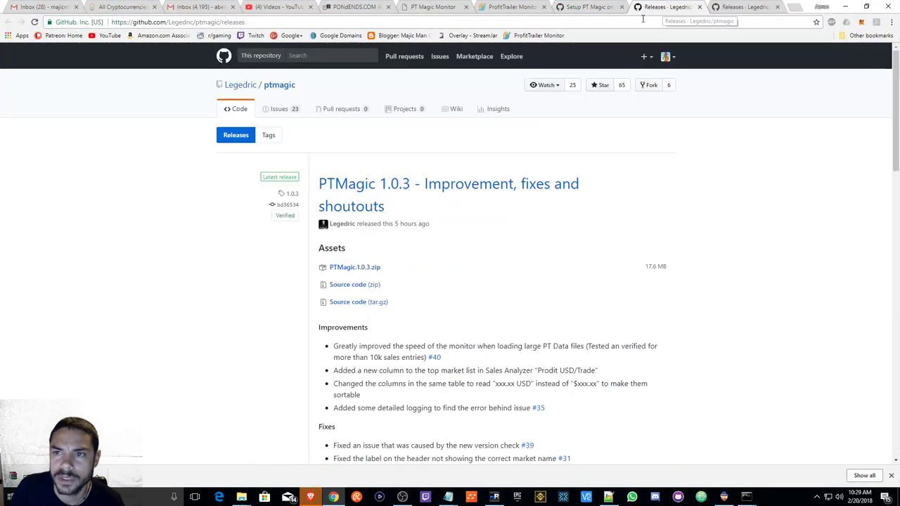
click(642, 22)
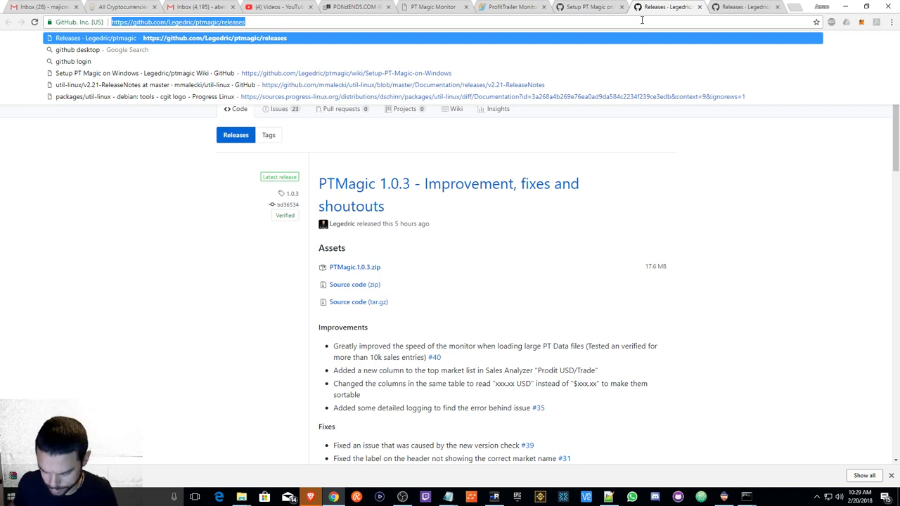
text(l)
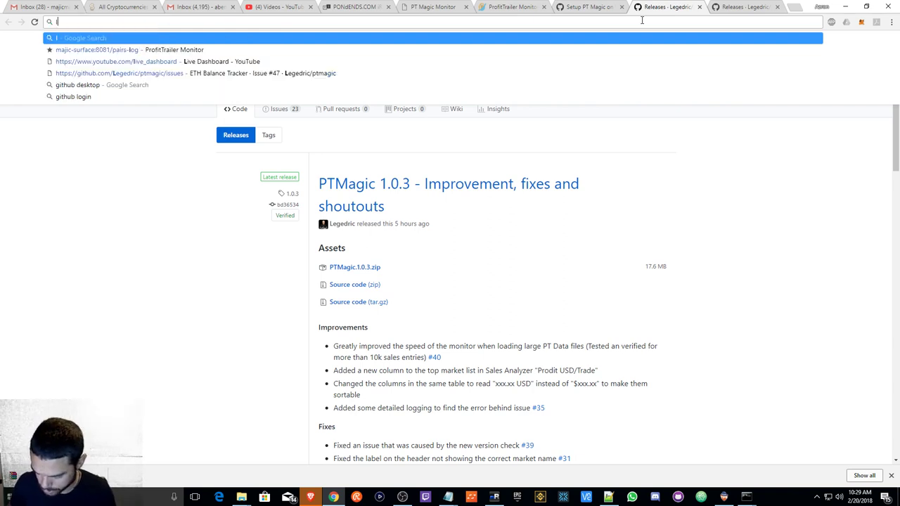
text(ocalhost:)
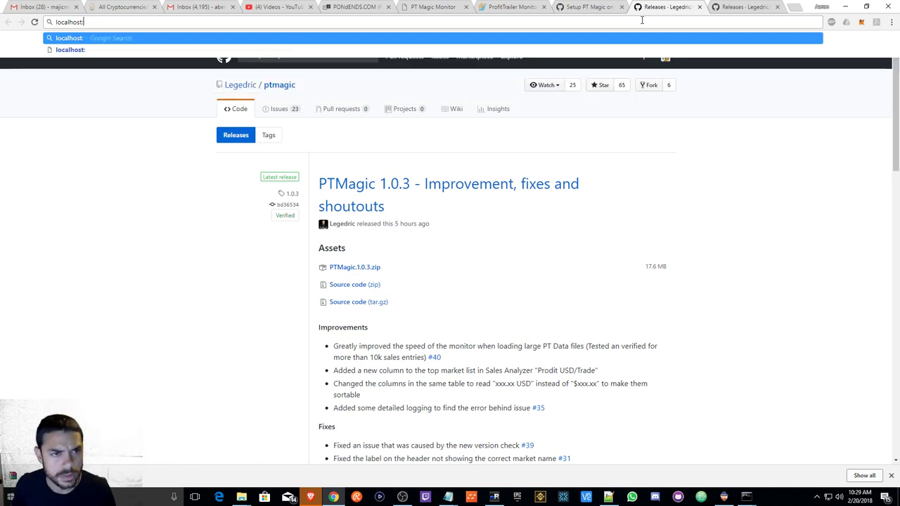
text(5000)
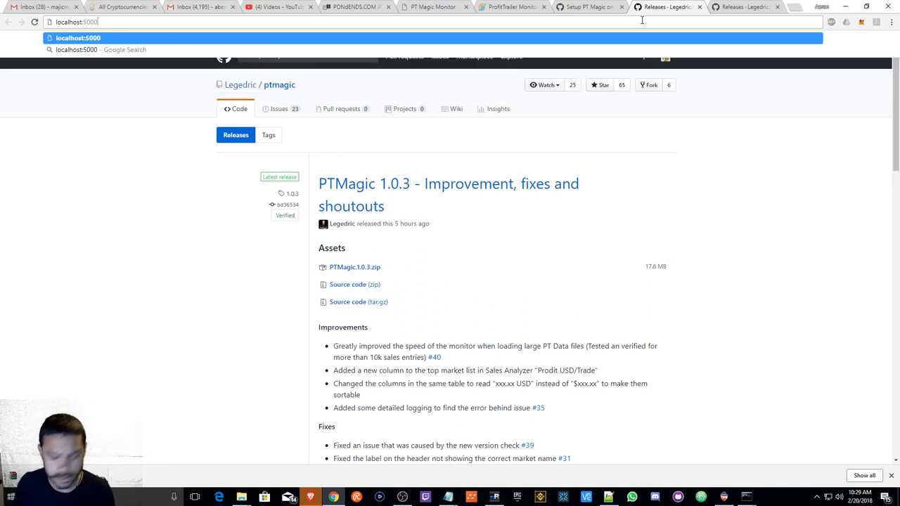
key(Return)
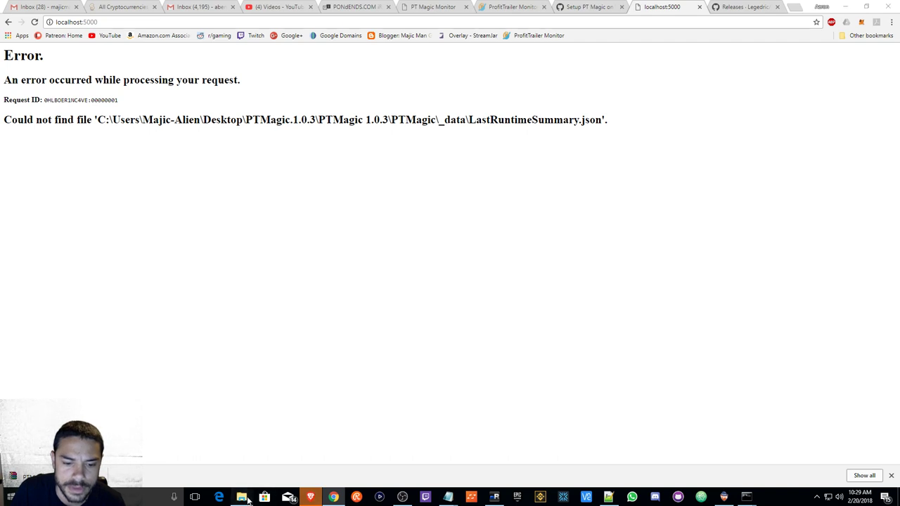
Step: Inspect the PTMagic _data folder, go back to PTMagic, and minimise Chrome
mouse_move(242, 497)
click(255, 450)
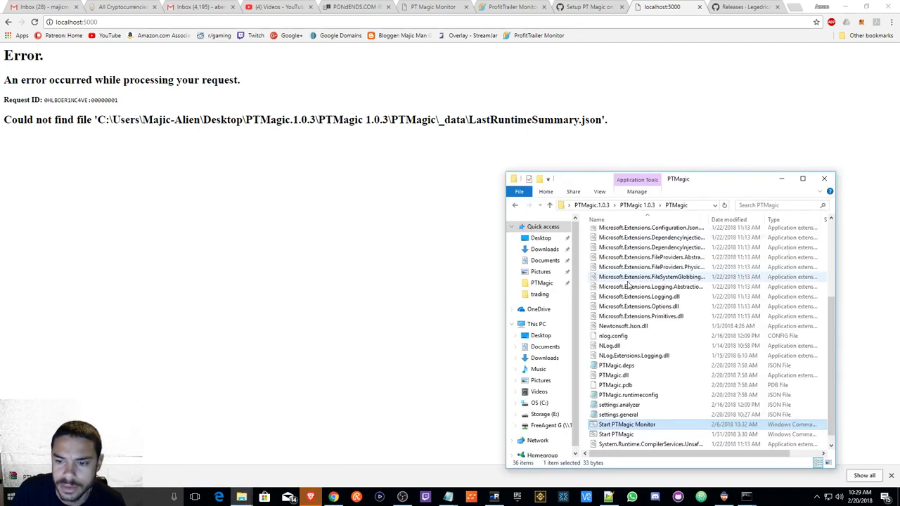
scroll(628, 284, up, 5)
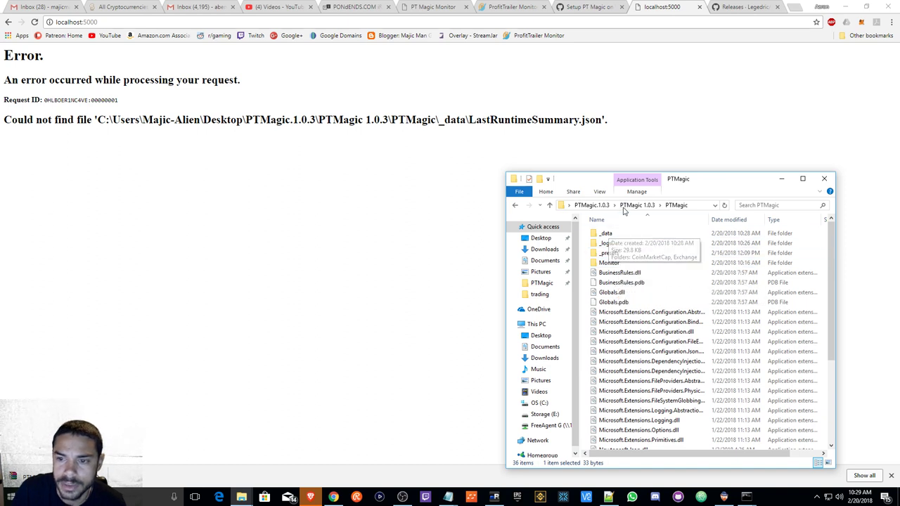
double_click(605, 234)
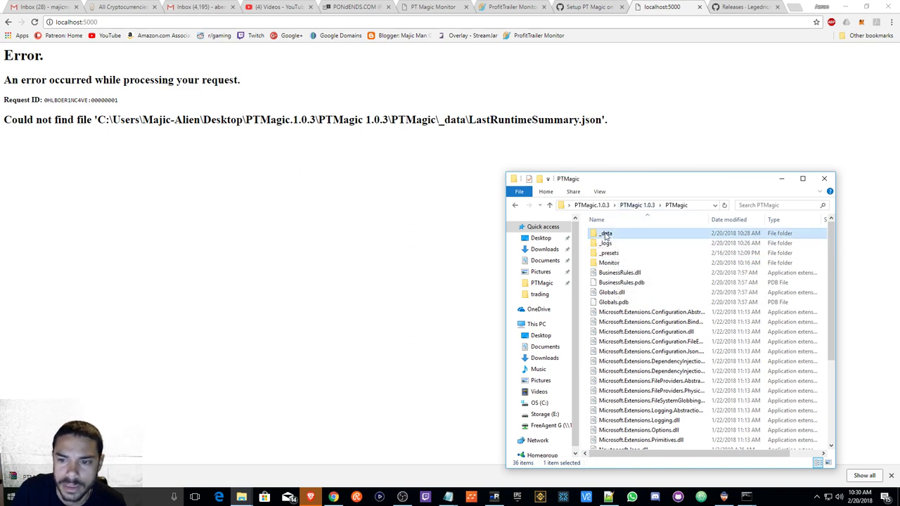
click(514, 204)
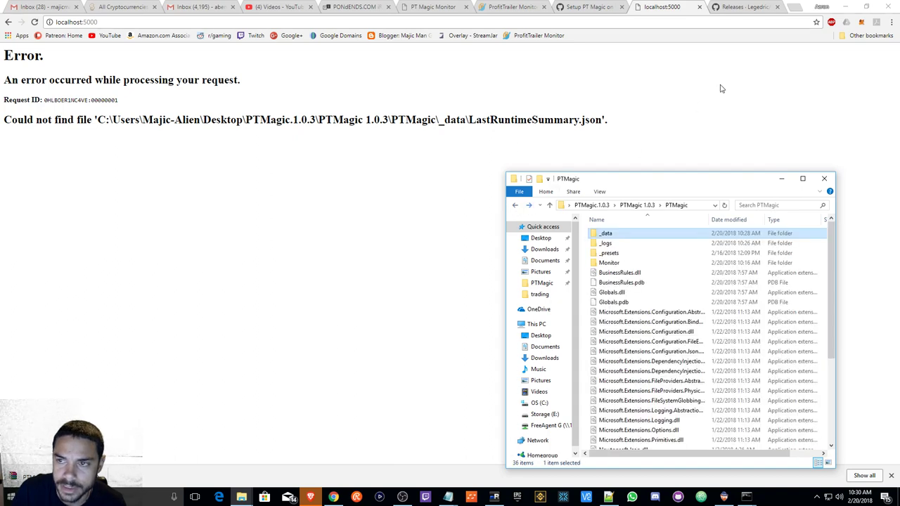
click(843, 9)
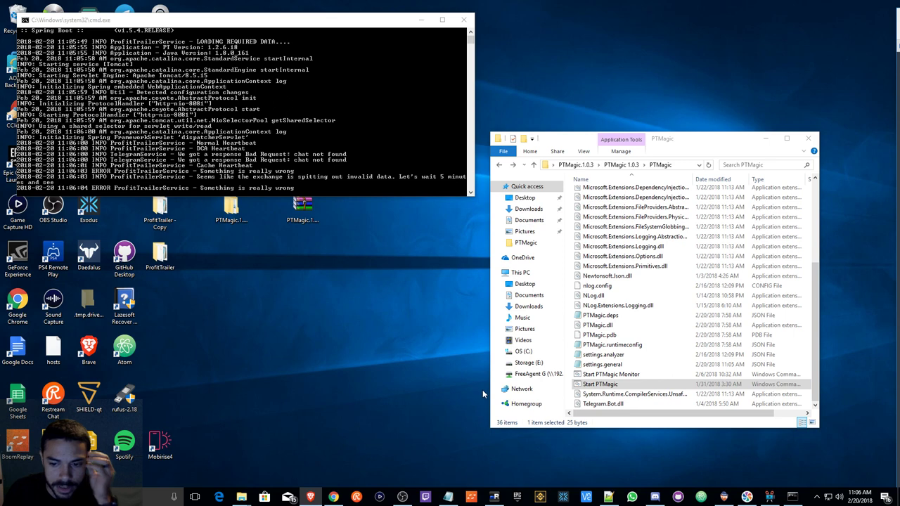
Step: Launch Start PTMagic and Start PTMagic Monitor, arrange both consoles, and bring Chrome back
double_click(594, 385)
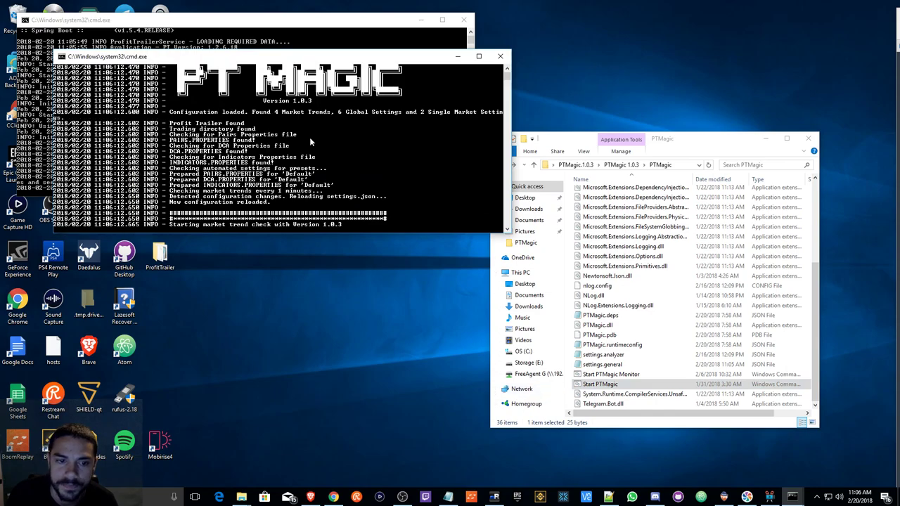
drag(327, 57, 285, 207)
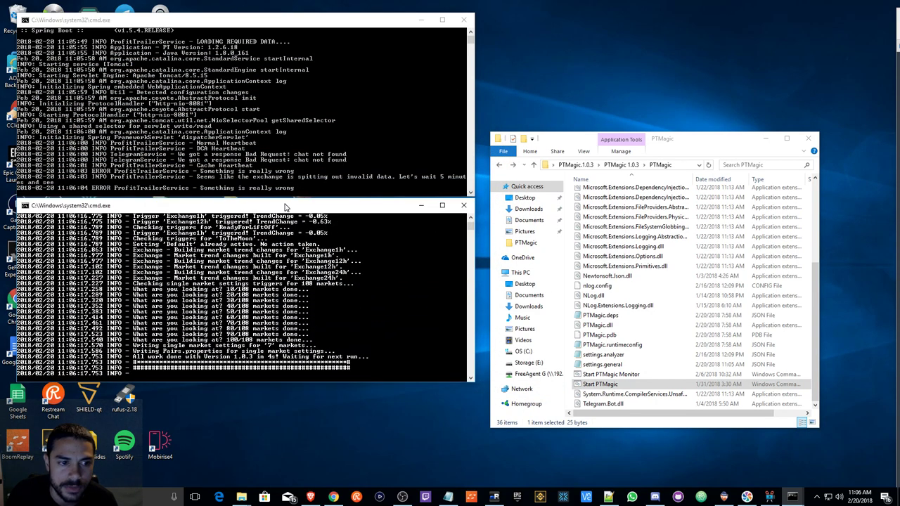
click(583, 376)
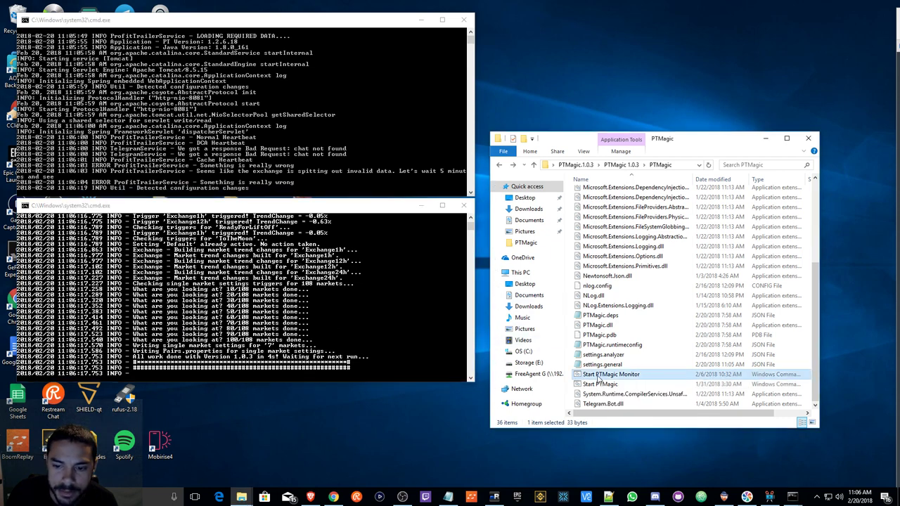
double_click(583, 378)
drag(369, 73, 725, 26)
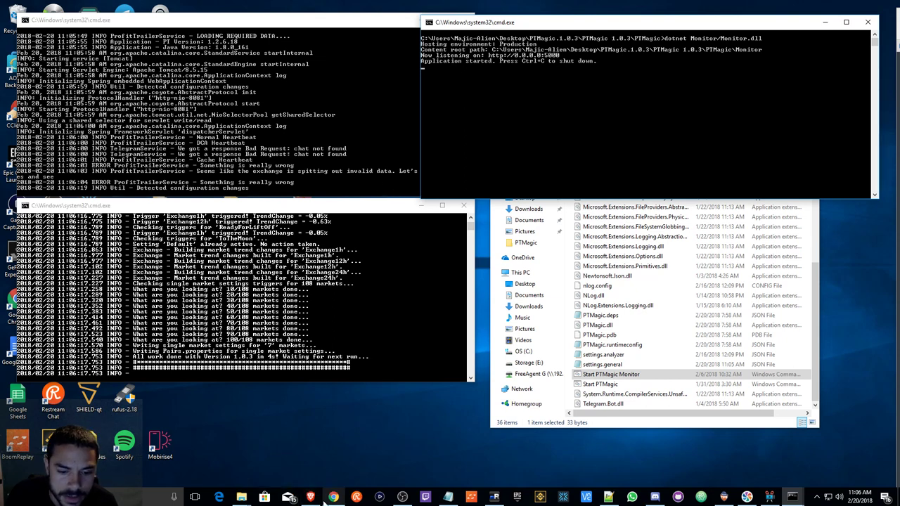
click(333, 497)
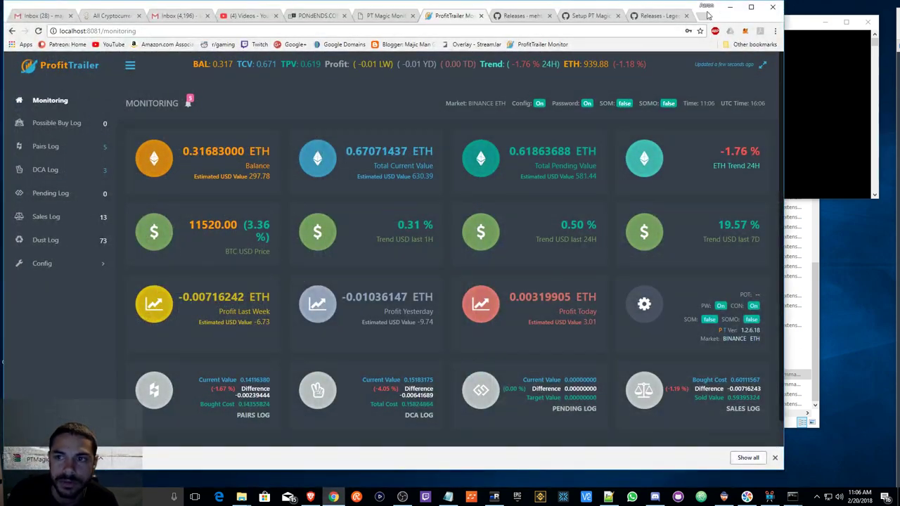
Step: Maximise Chrome, reload ProfitTrailer, open its Pairs Log, then switch to the PT Magic Monitor tab
click(750, 7)
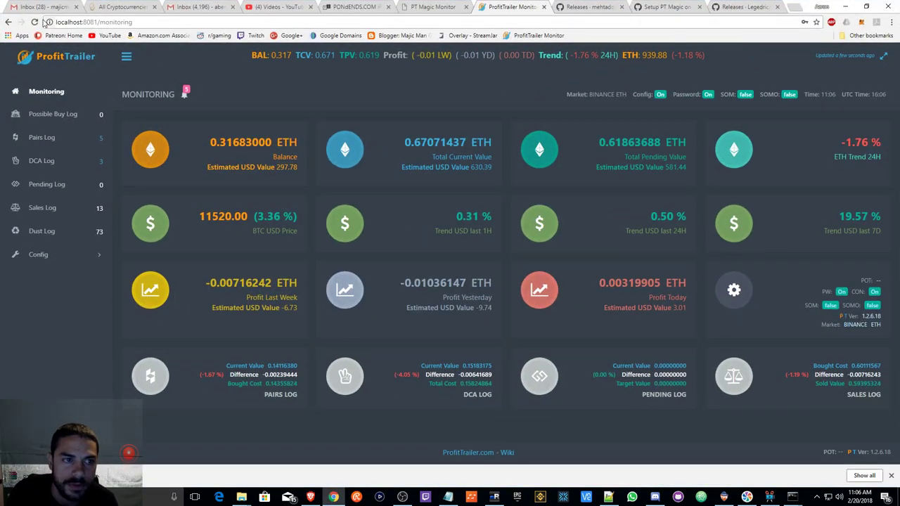
click(38, 24)
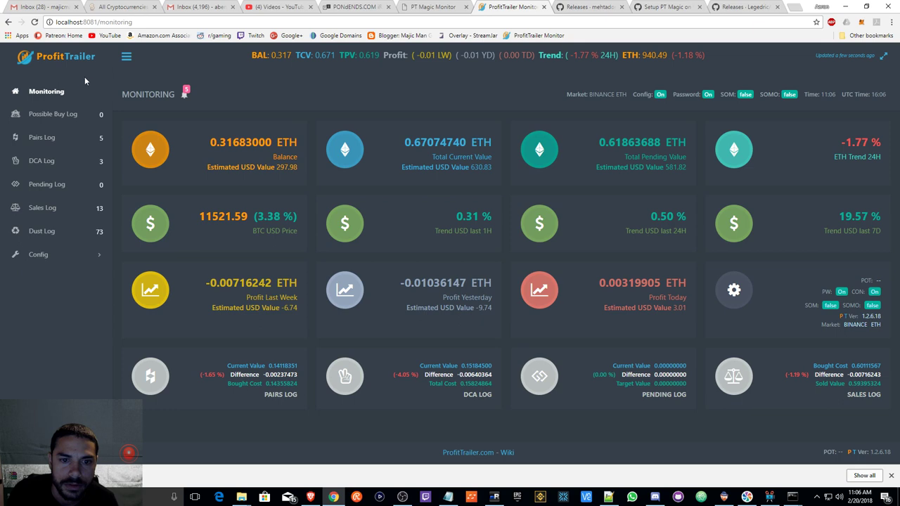
click(42, 137)
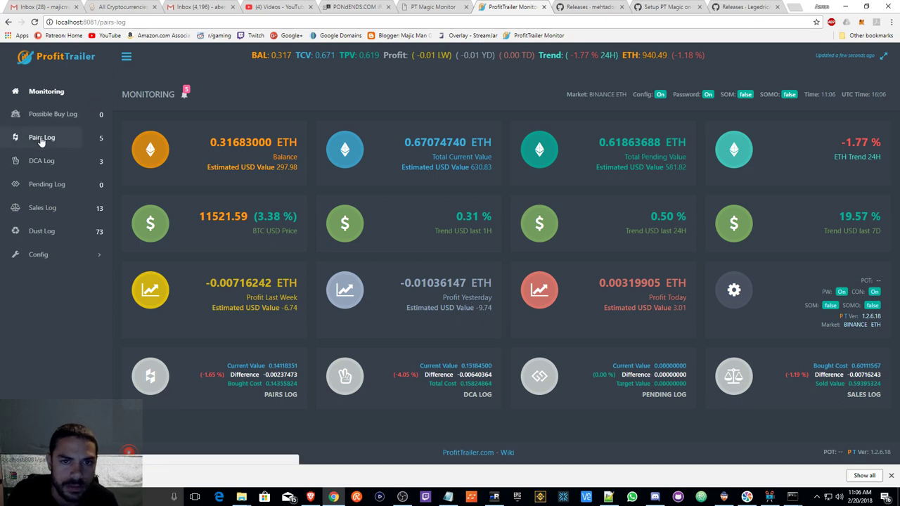
click(435, 7)
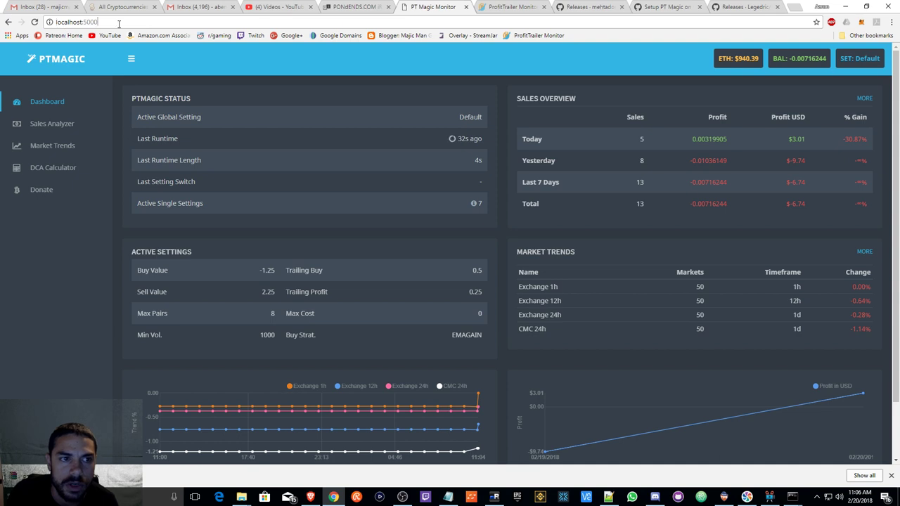
drag(117, 23, 57, 23)
click(88, 22)
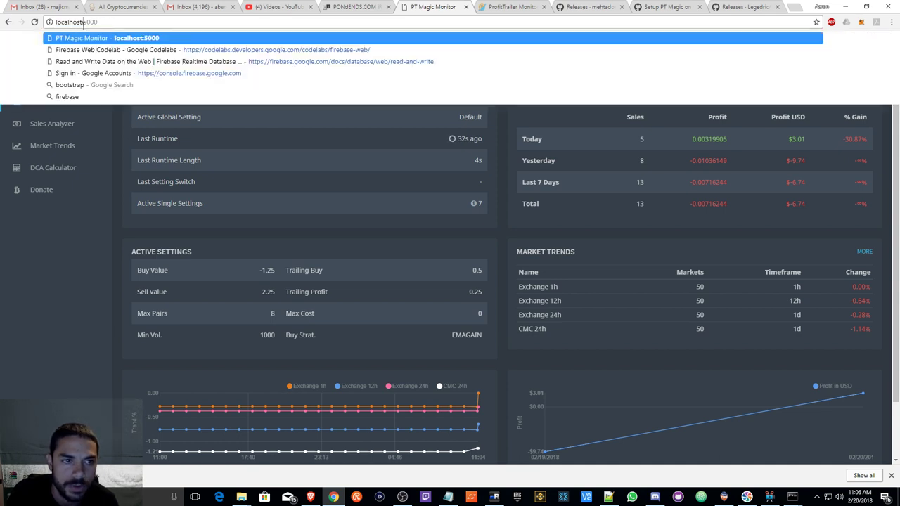
click(67, 269)
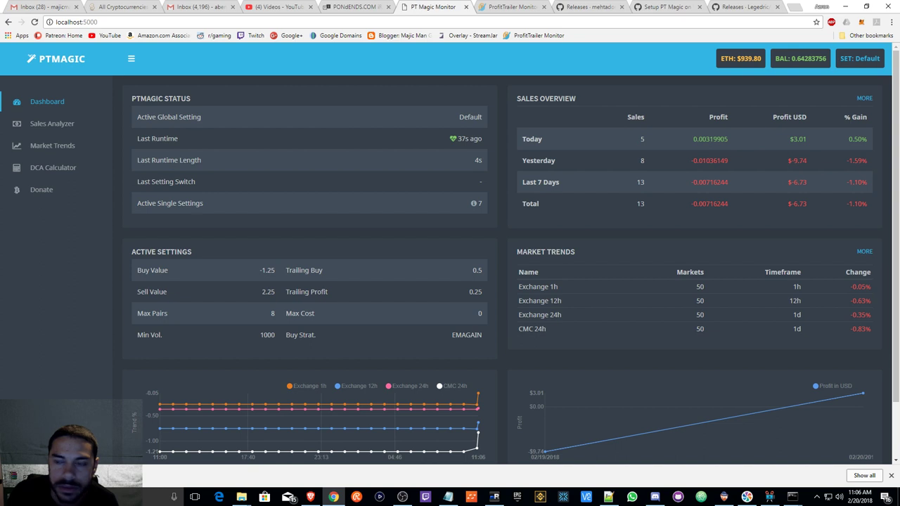
click(60, 125)
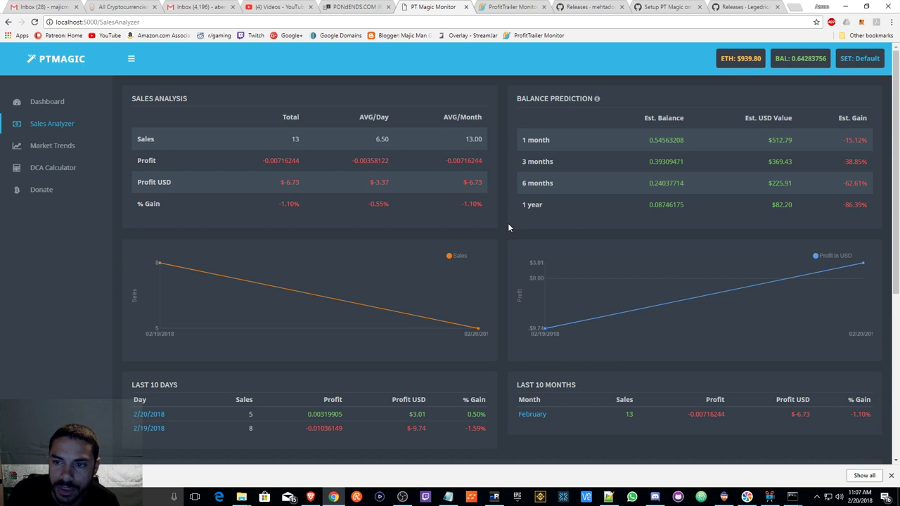
scroll(508, 227, down, 4)
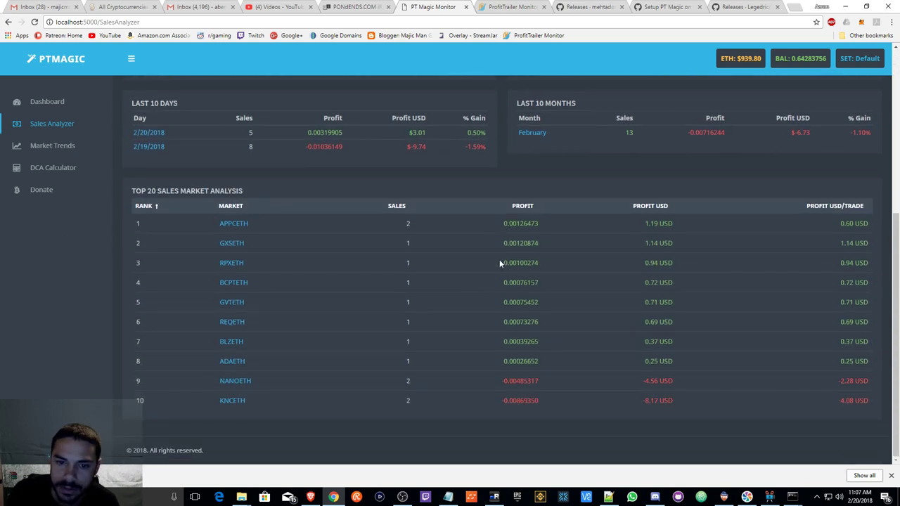
scroll(500, 262, up, 4)
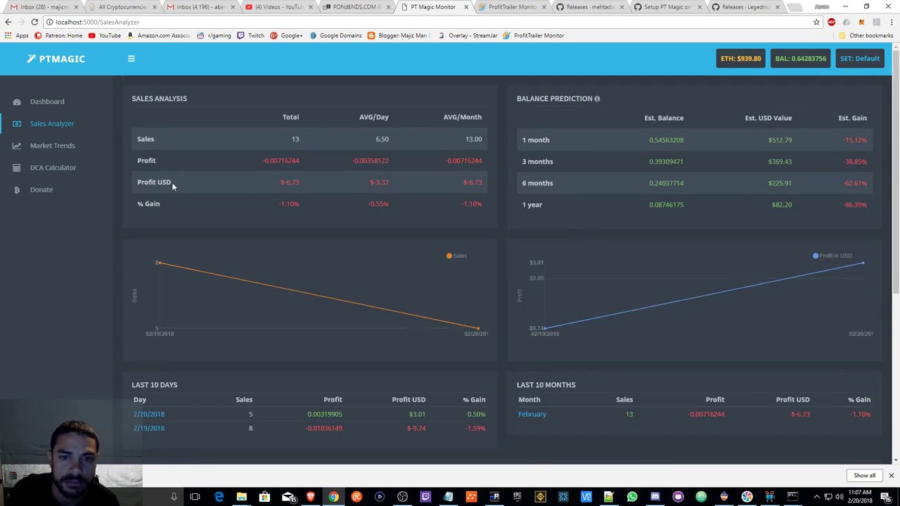
click(45, 103)
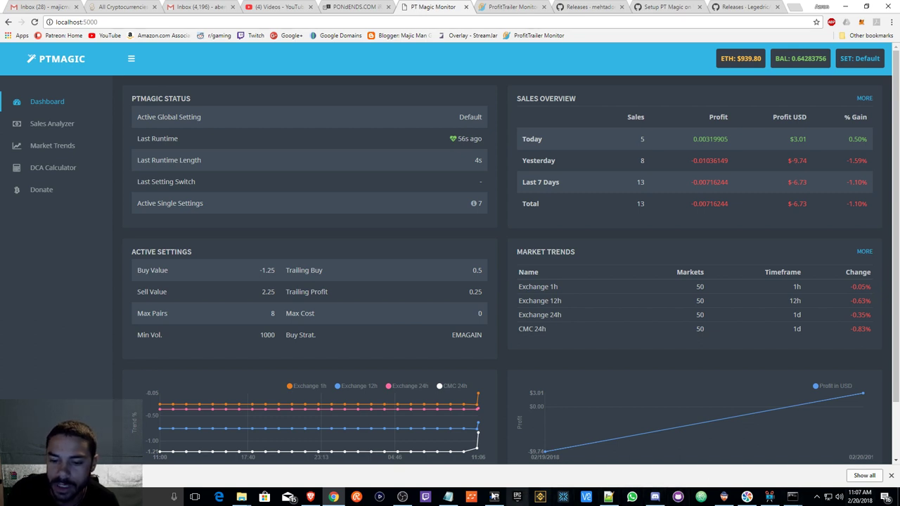
click(403, 497)
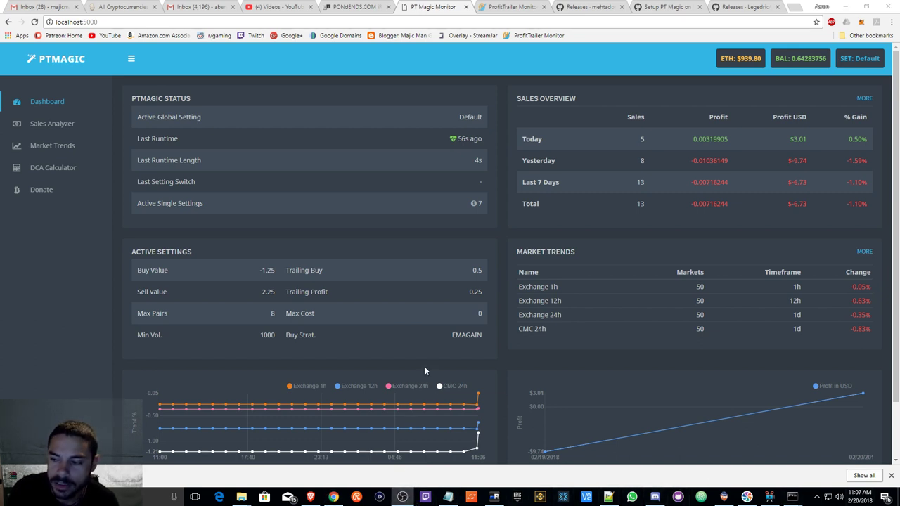